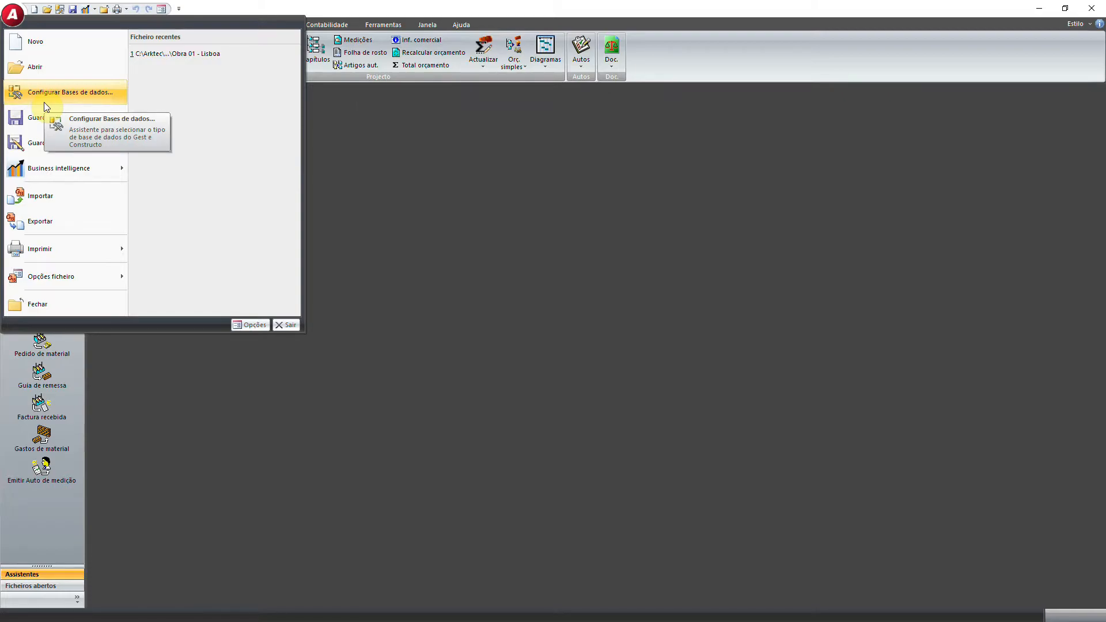
# Configure the database type, accepting the G13 Microsoft Access format instead of SQL Server
pyautogui.click(46, 97)
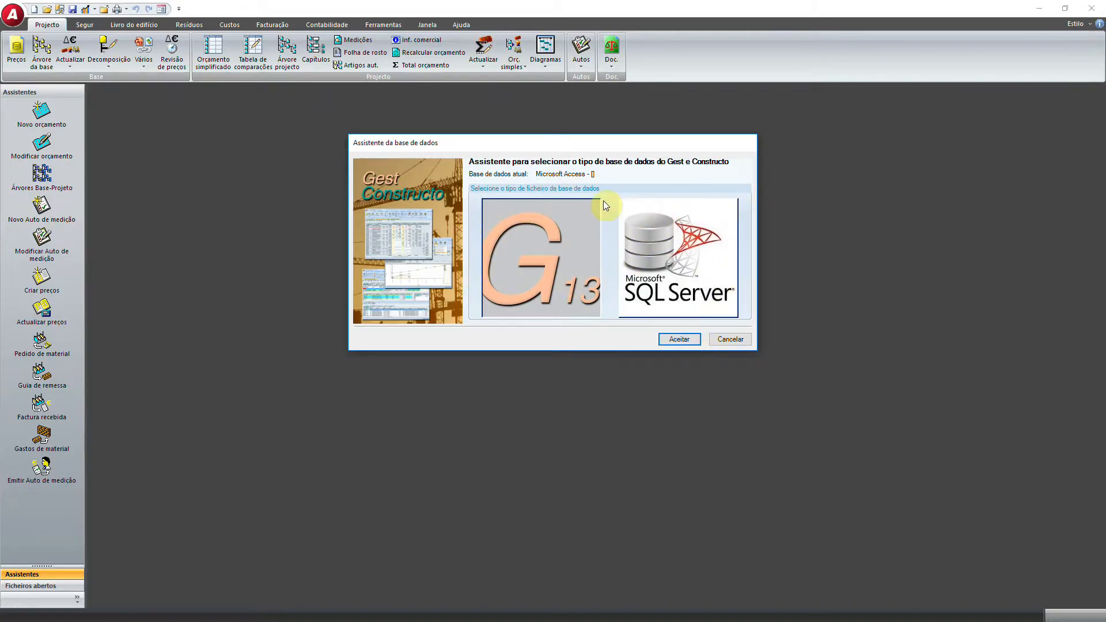
pyautogui.click(677, 339)
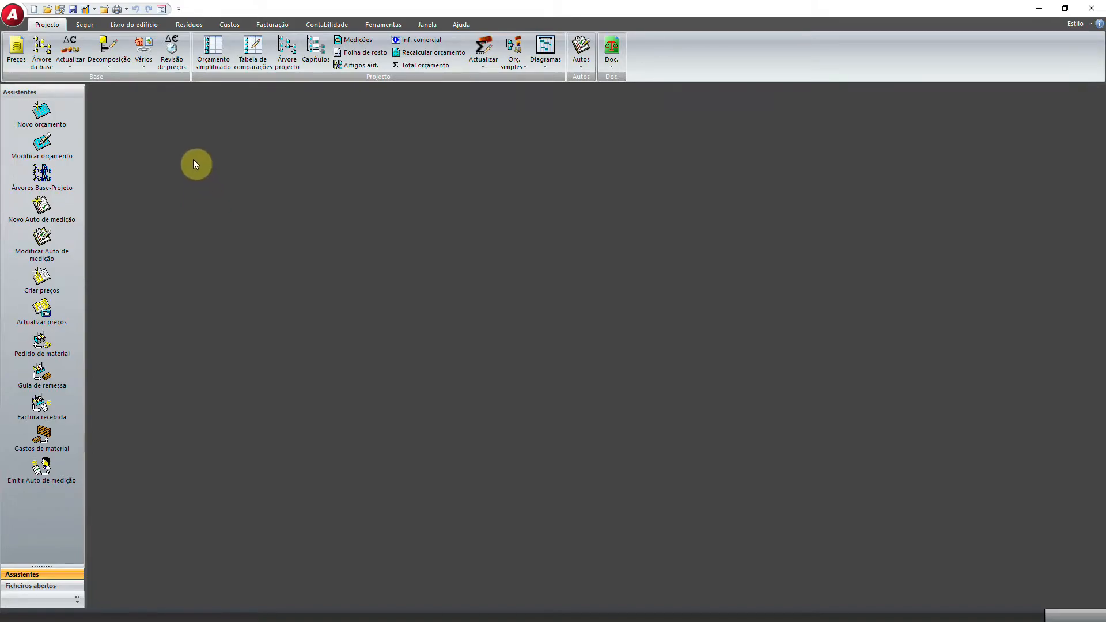
# Open the simplified budget and the project tree of Obra 01 - Lisboa
pyautogui.click(205, 61)
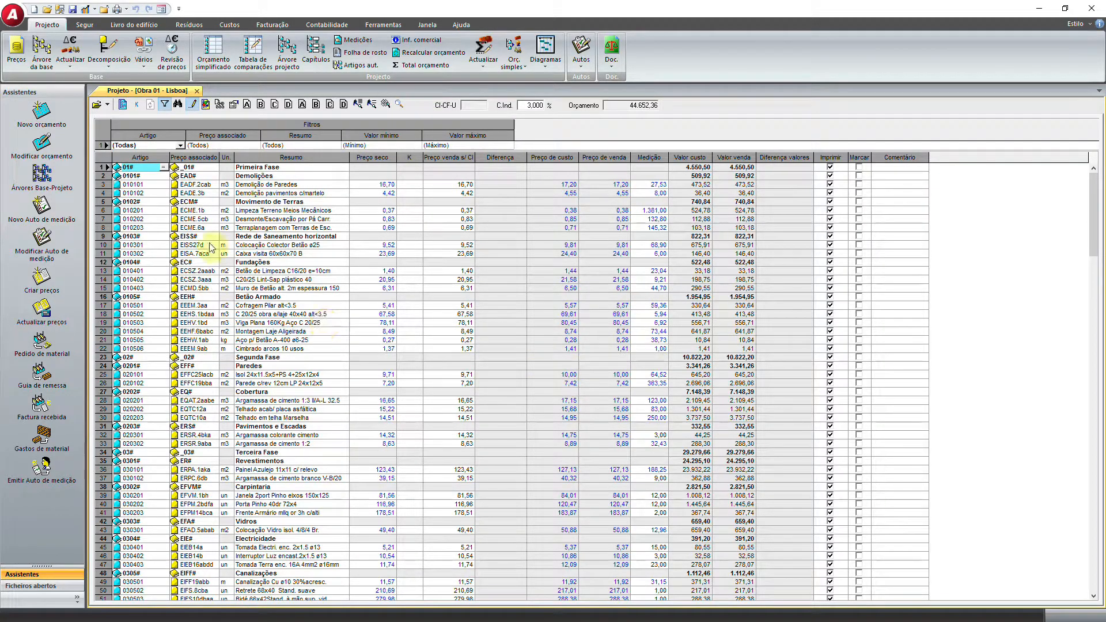
pyautogui.click(283, 59)
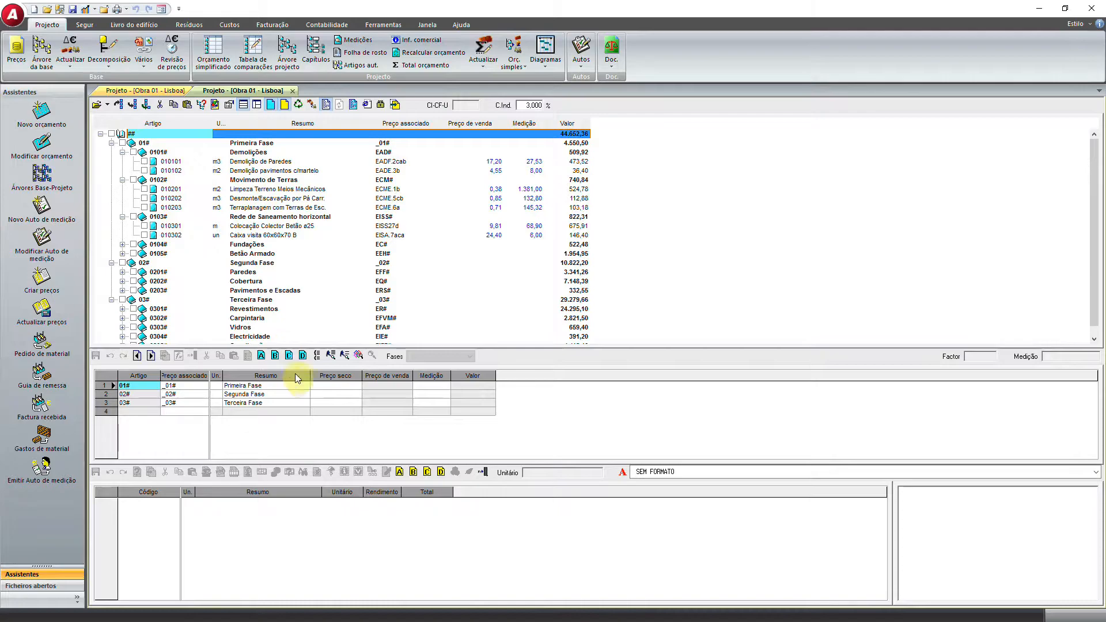
# Examine the measurements and price breakdowns of items 010101 and 010102 in the project tree, returning to the root entry
pyautogui.click(167, 163)
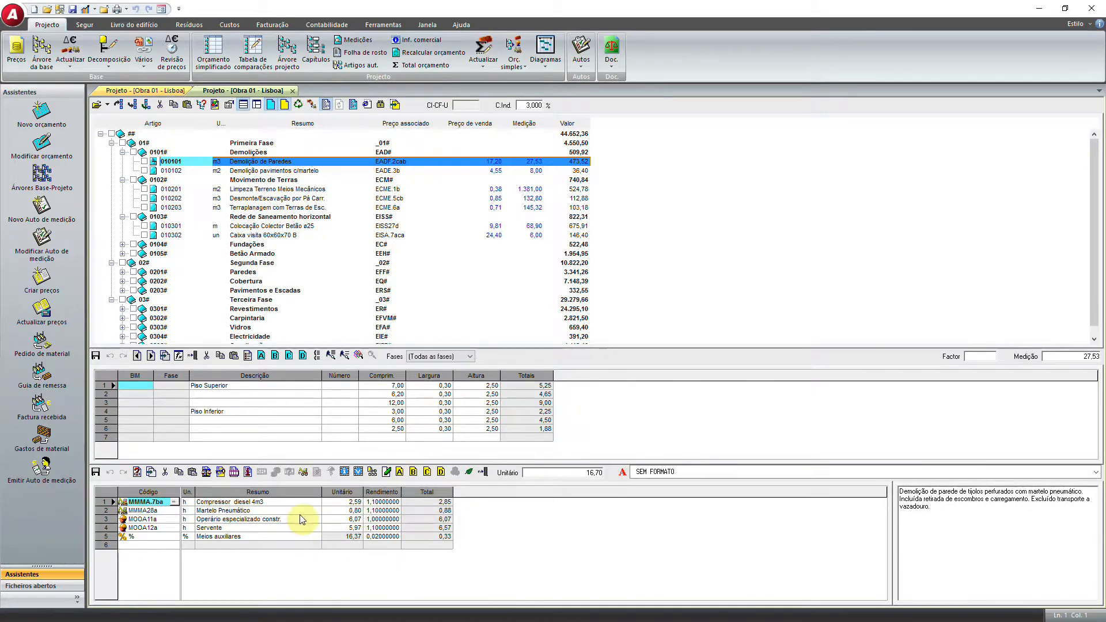
pyautogui.click(264, 171)
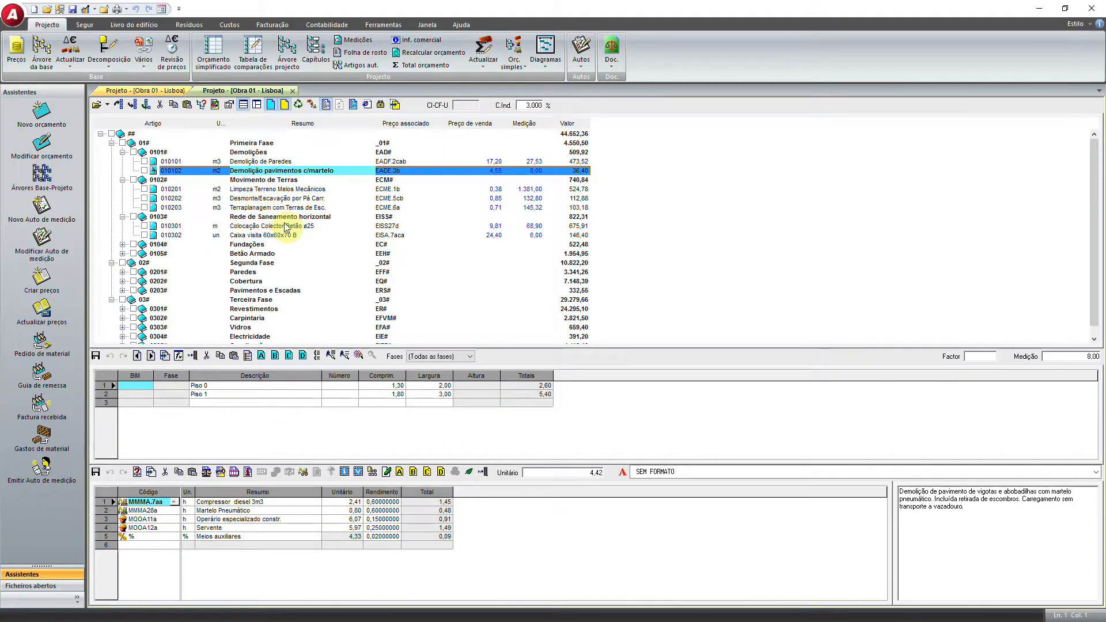
pyautogui.press('Home')
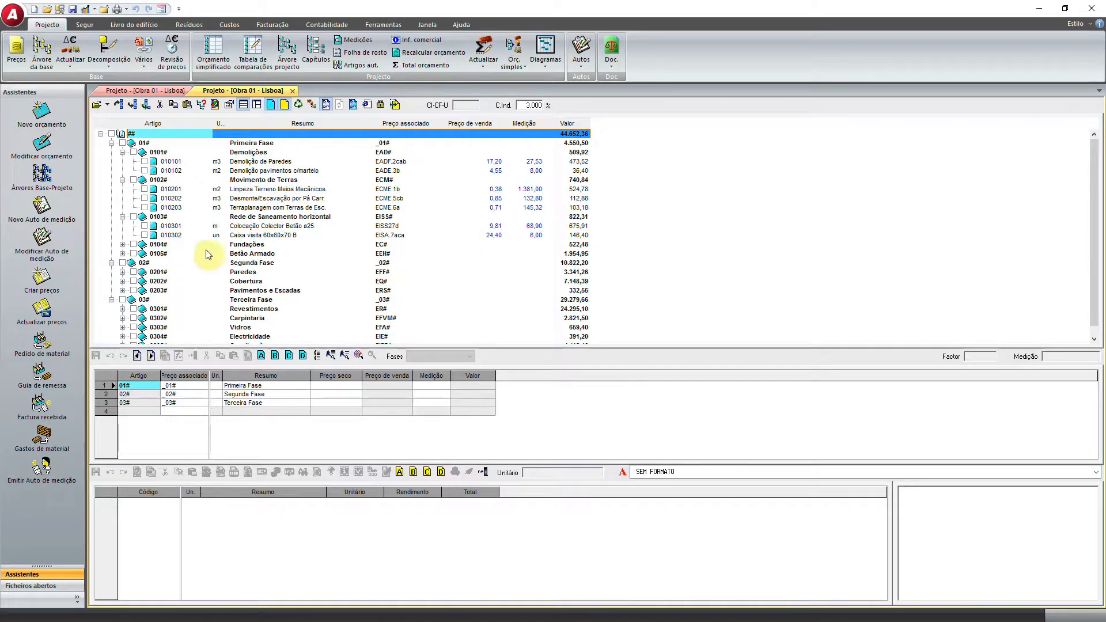
# Display the list of budgets (Relação de orçamentos) for the Exemplos\Portugal folder, with all file types and information included
pyautogui.click(13, 14)
pyautogui.moveTo(76, 282)
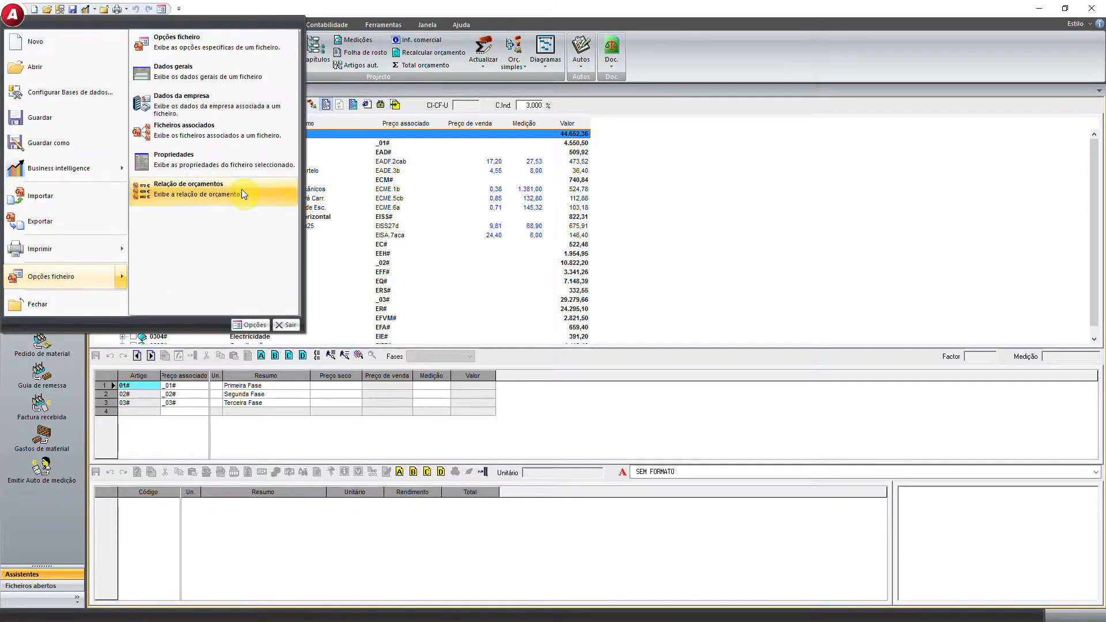
pyautogui.click(191, 191)
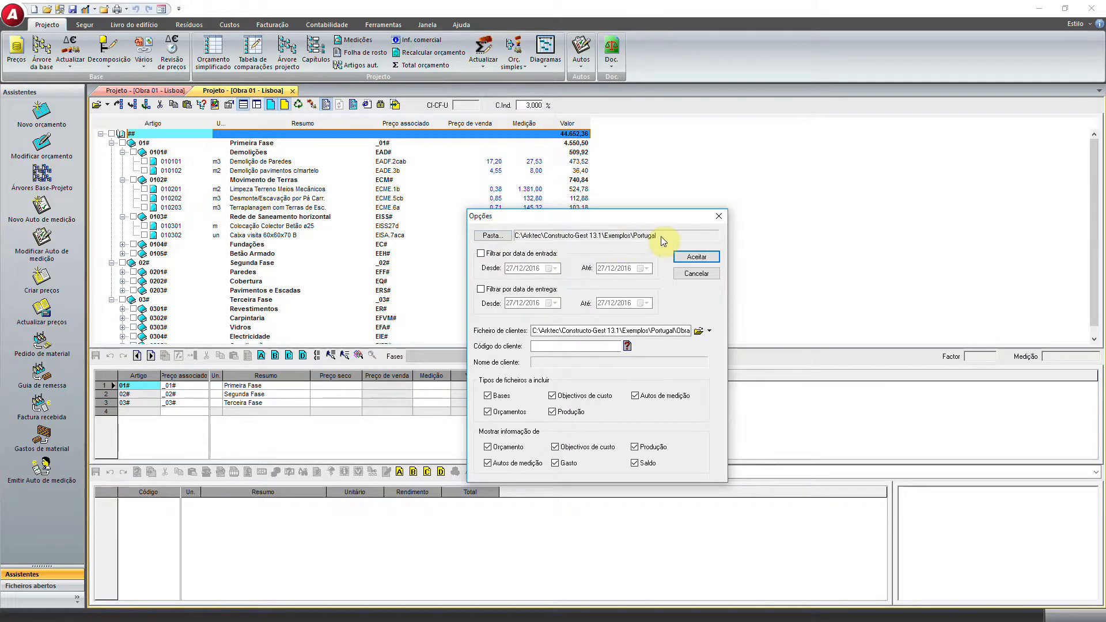
pyautogui.click(691, 259)
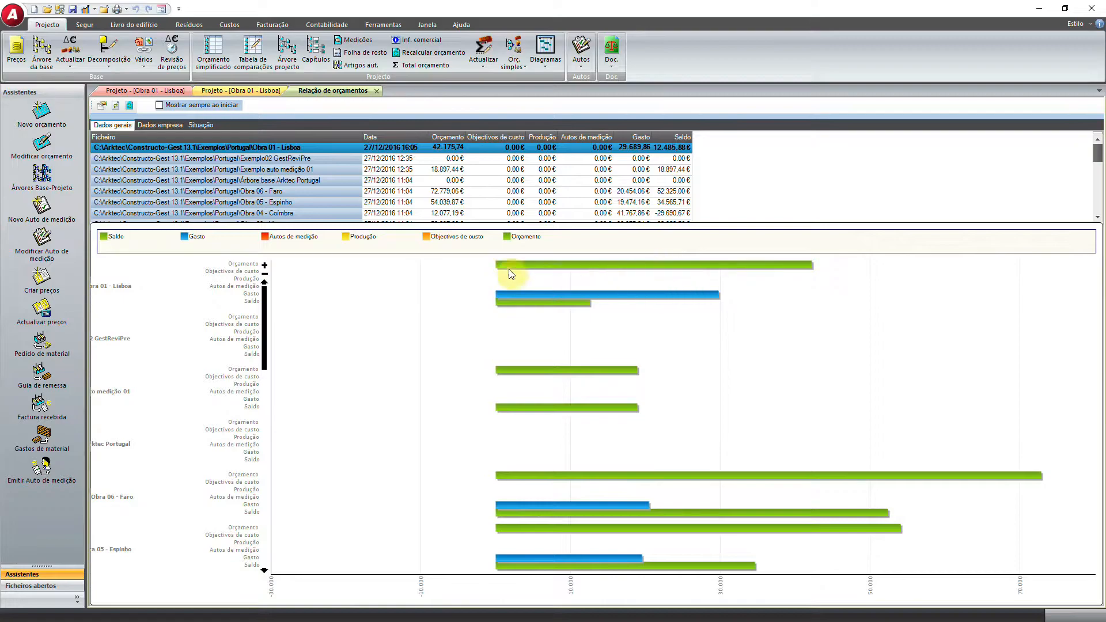
# Examine the listed budgets' amounts and chart, and compare their company data and Situação details
pyautogui.click(346, 169)
pyautogui.click(348, 158)
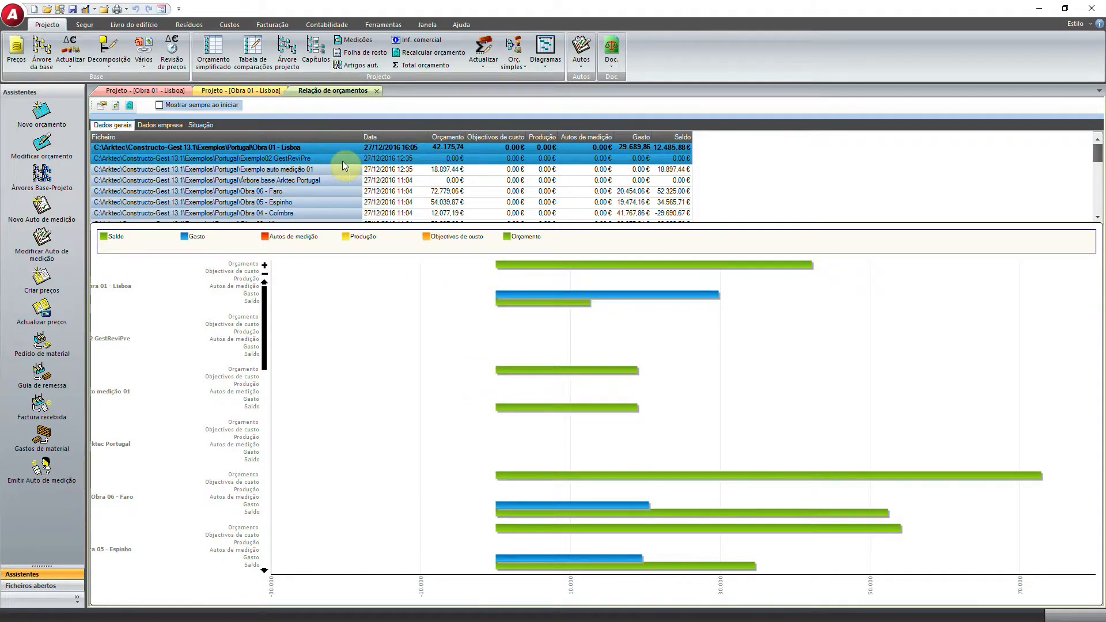
pyautogui.moveTo(334, 160); pyautogui.dragTo(300, 265)
pyautogui.scroll(3, 356, 221)
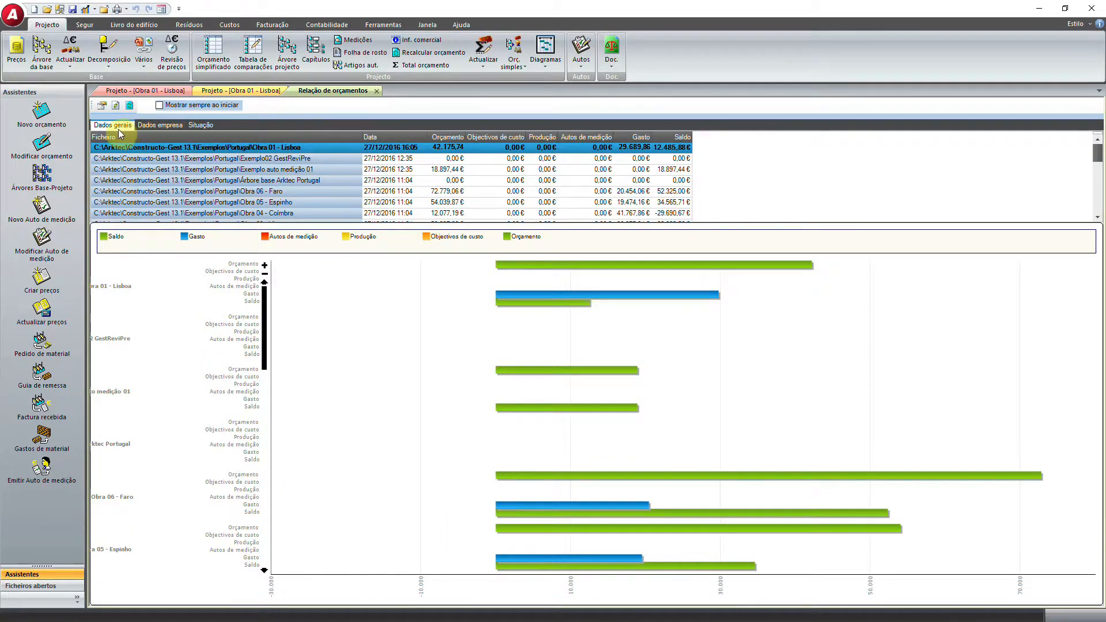
pyautogui.click(157, 126)
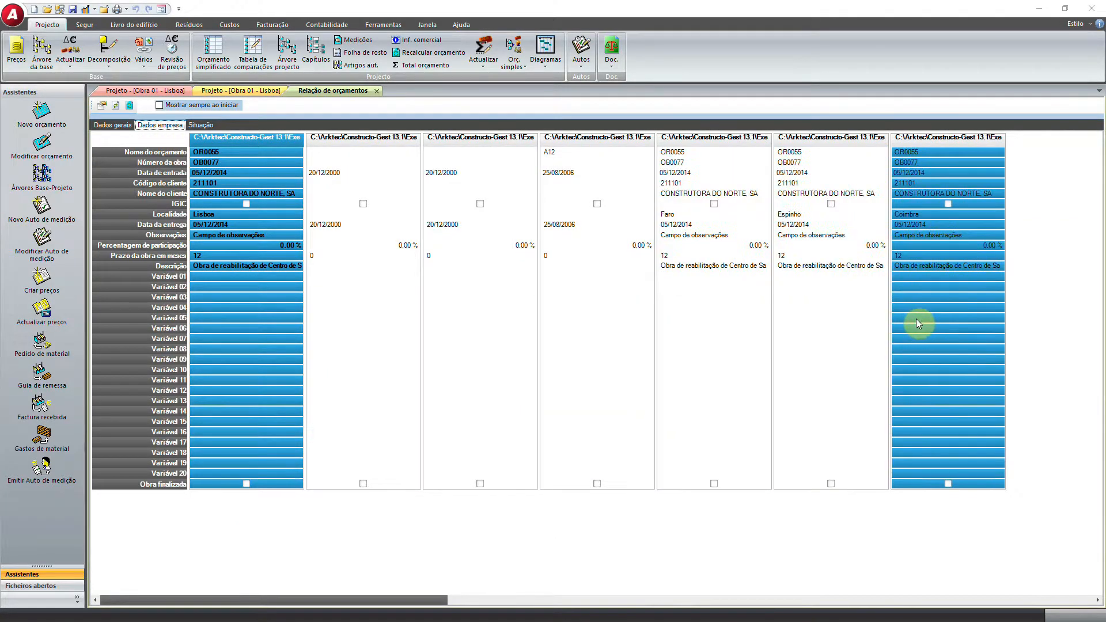
pyautogui.click(205, 125)
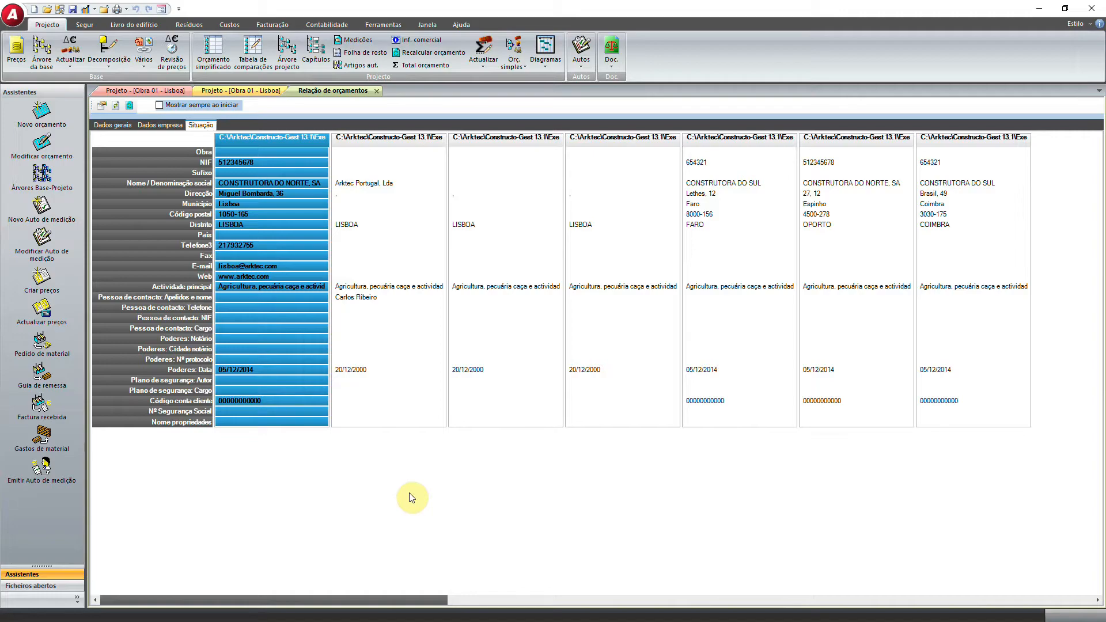
# Close the list of budgets and both Obra 01 - Lisboa project windows
pyautogui.click(377, 91)
pyautogui.click(293, 91)
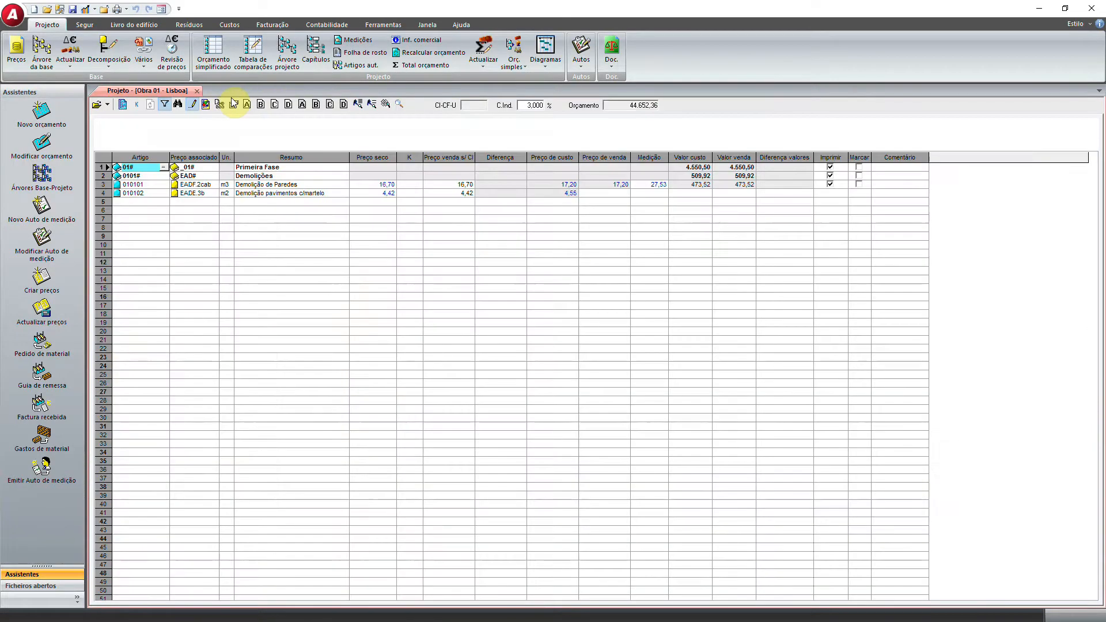
pyautogui.click(197, 91)
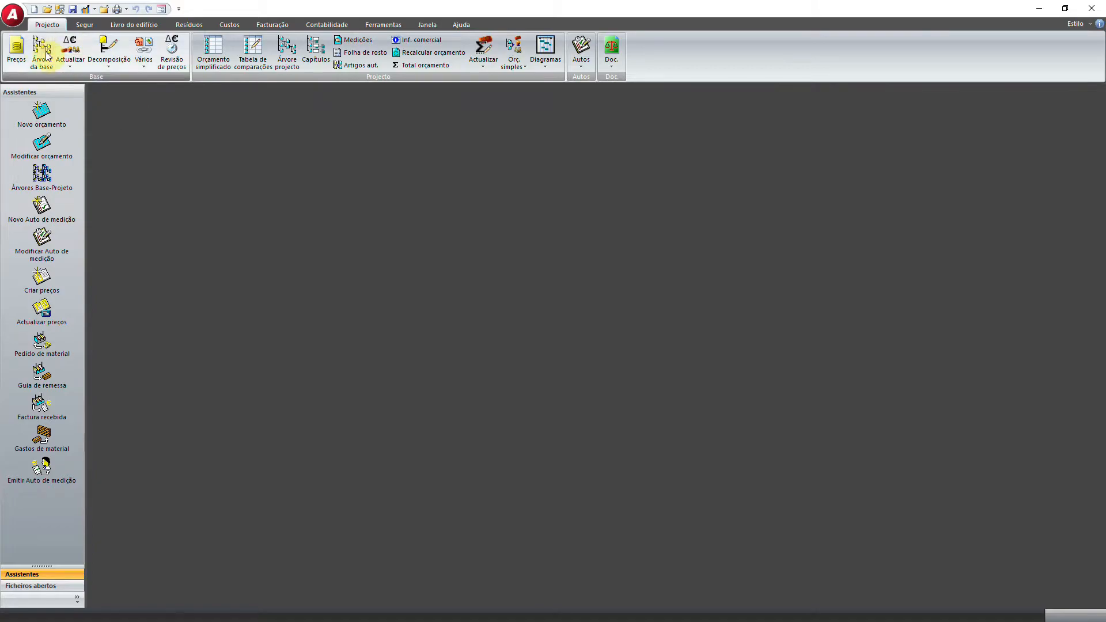
# Open the Business Intelligence control panel and look through the works in progress table
pyautogui.click(16, 21)
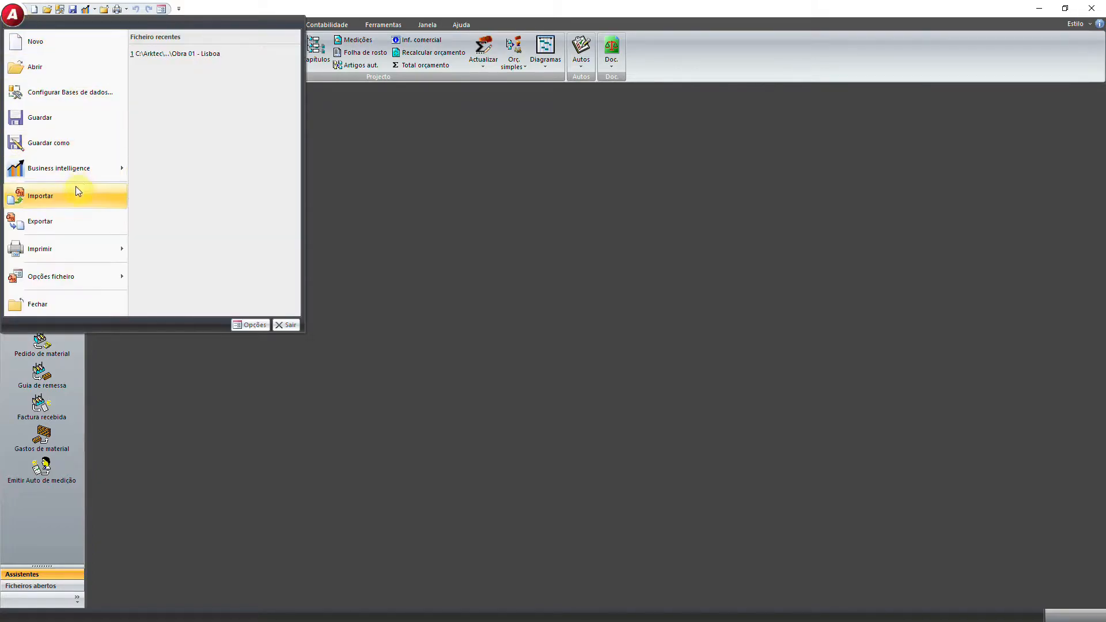
pyautogui.click(200, 178)
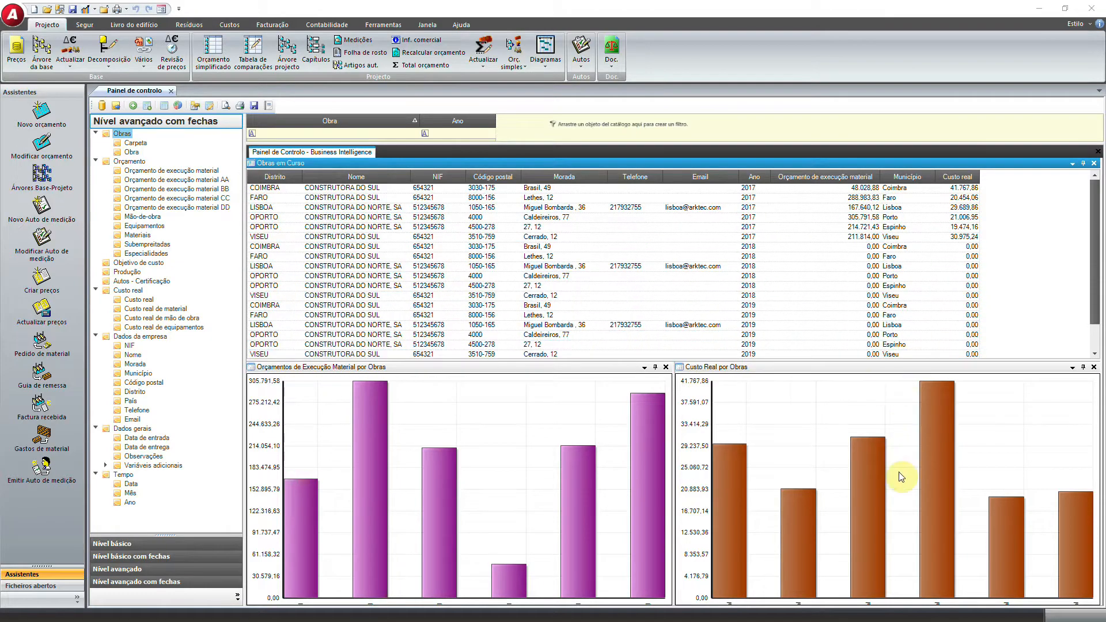
pyautogui.moveTo(710, 477)
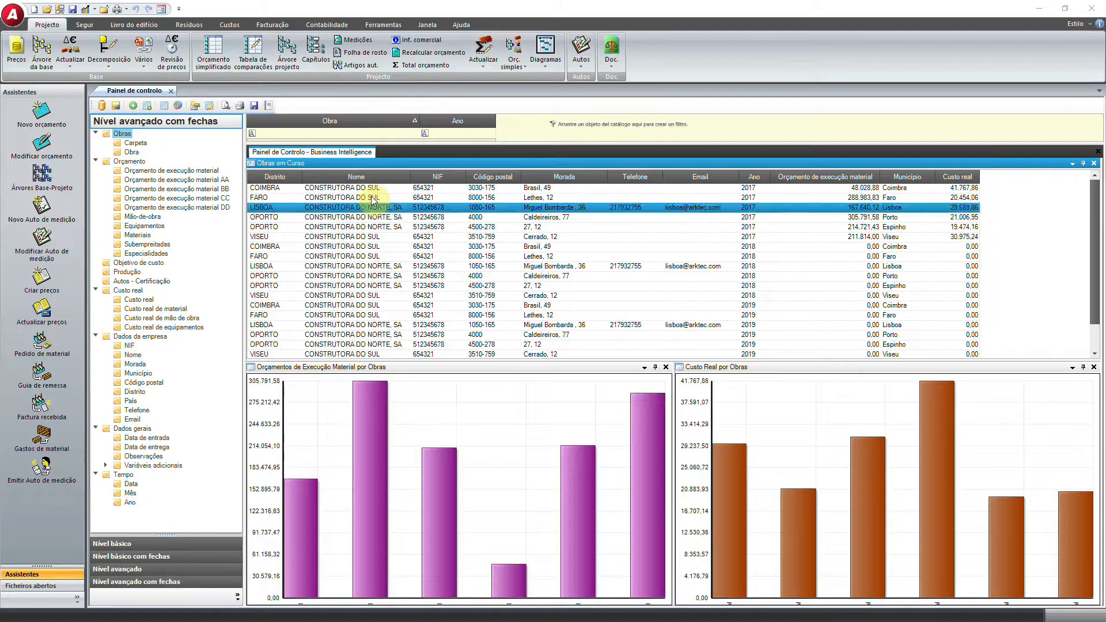
pyautogui.click(325, 325)
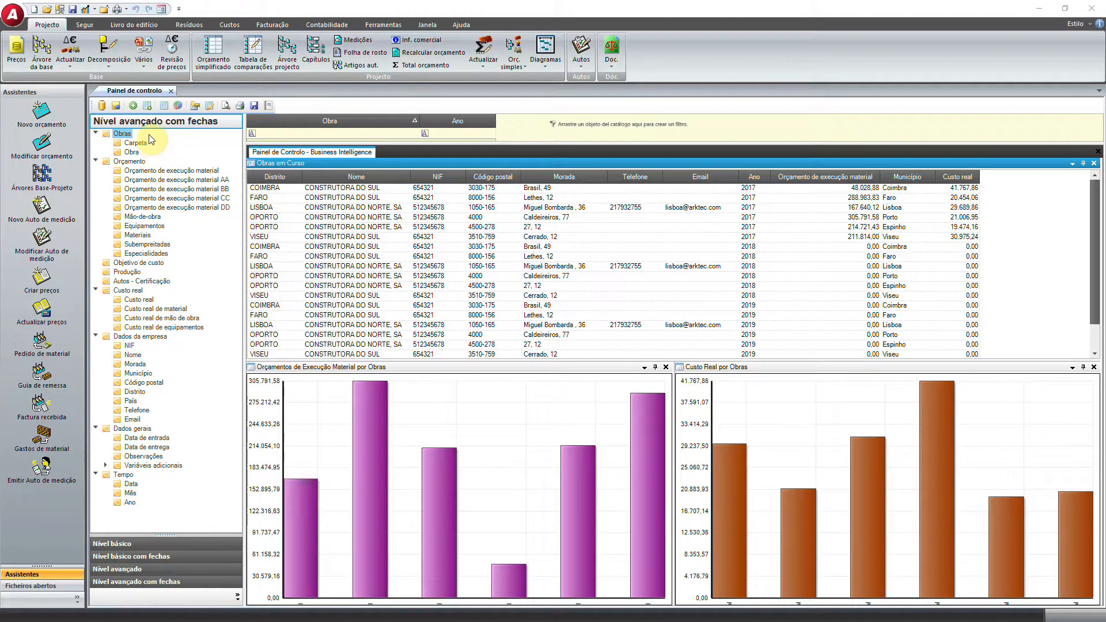
# Examine the tables and charts of the Nível básico, Nível avançado and Nível avançado com fechas dashboards
pyautogui.click(130, 547)
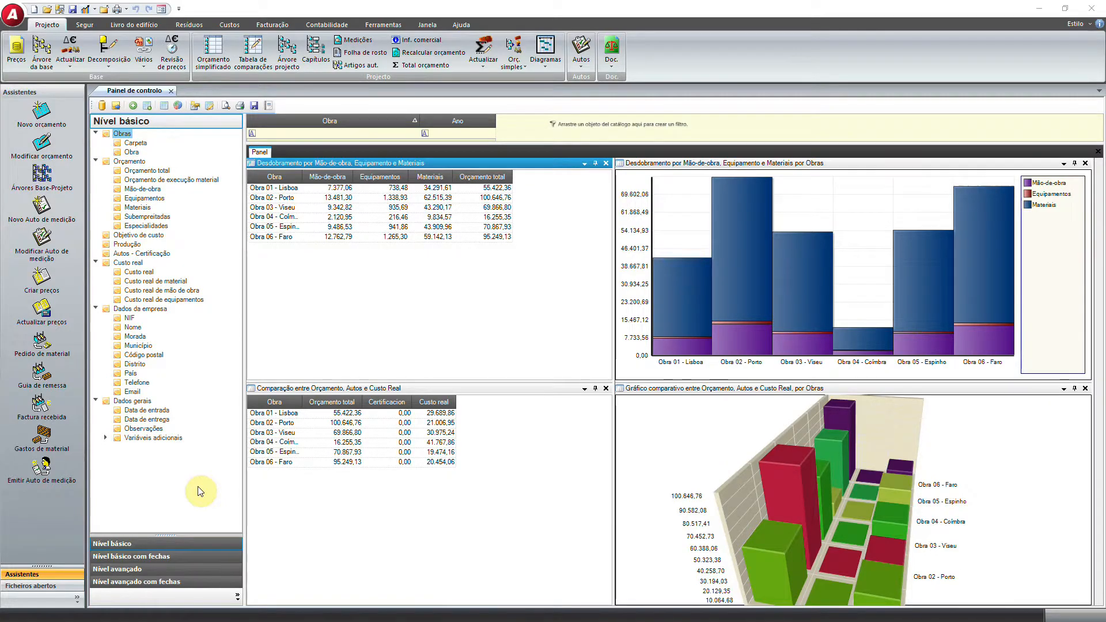
pyautogui.click(586, 369)
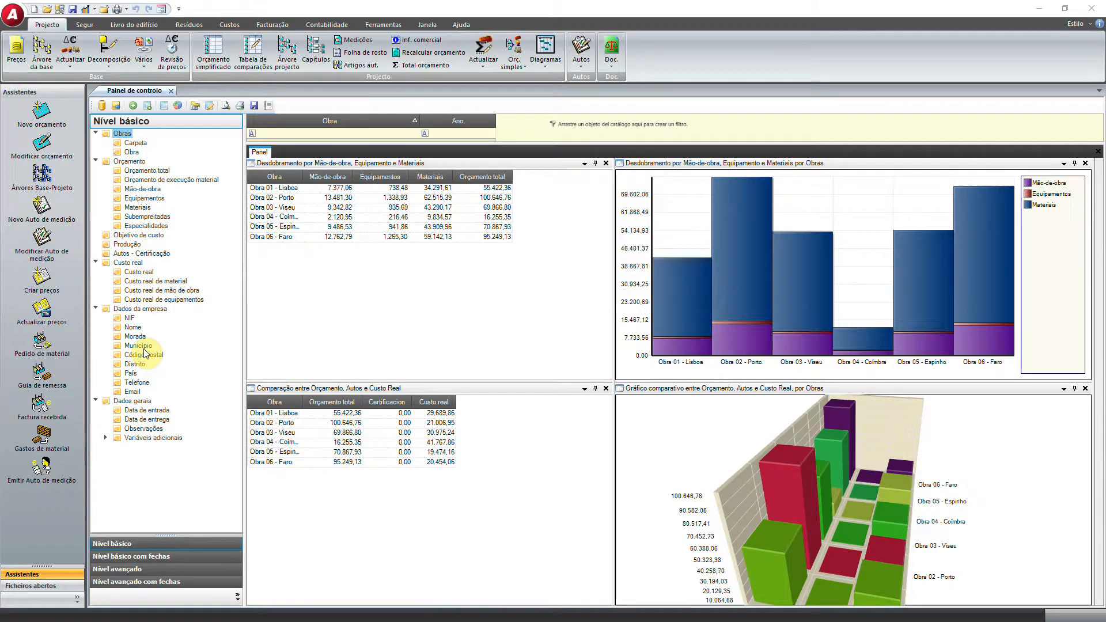
pyautogui.click(354, 197)
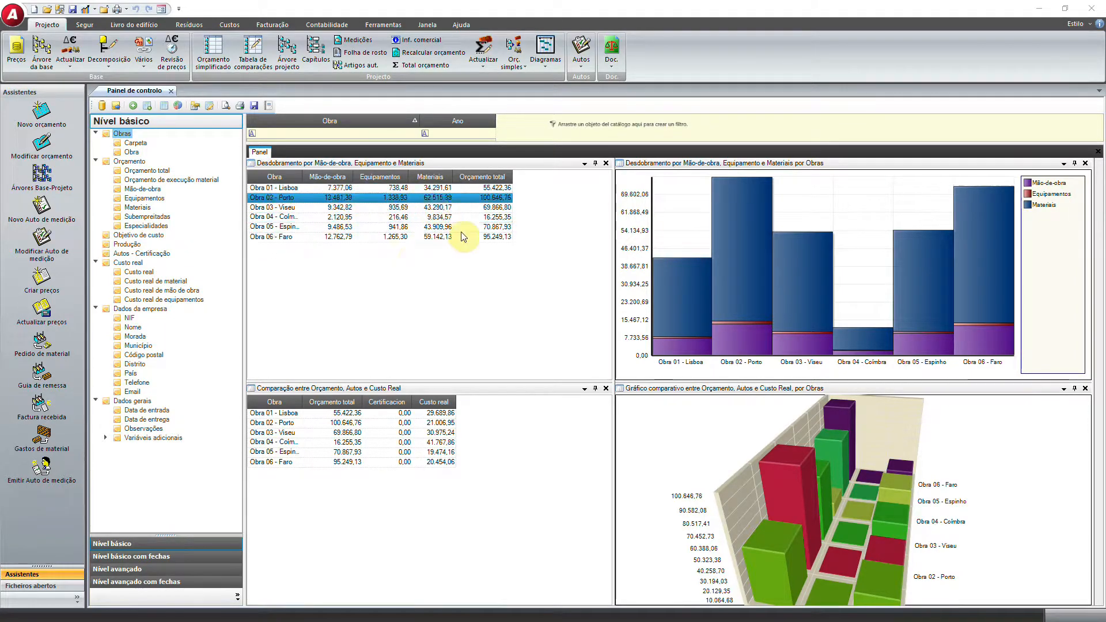
pyautogui.click(439, 305)
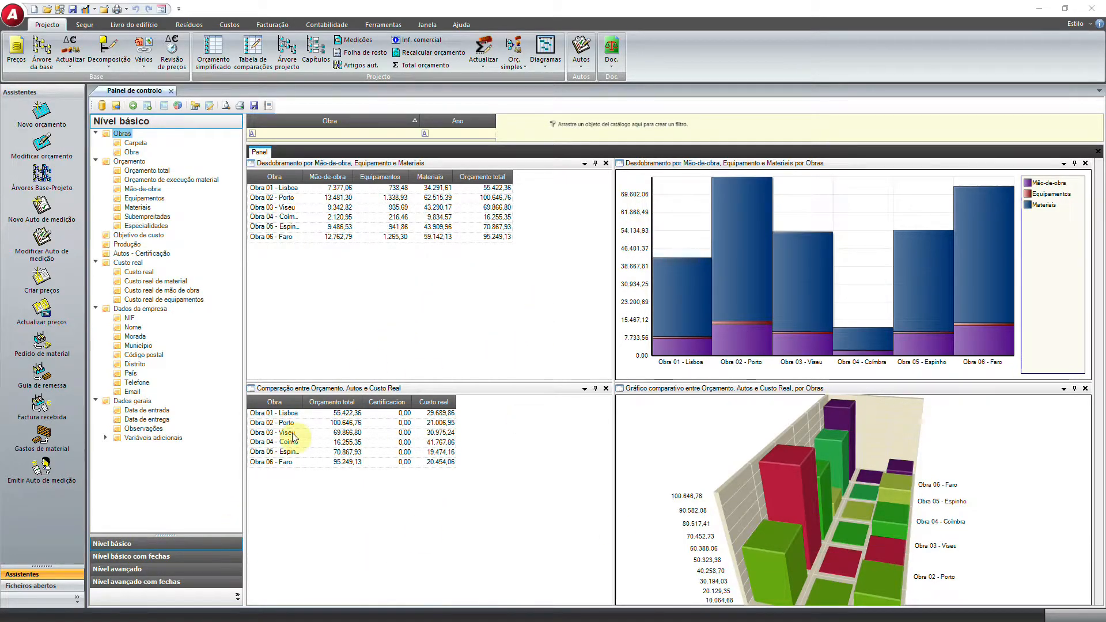
pyautogui.click(172, 570)
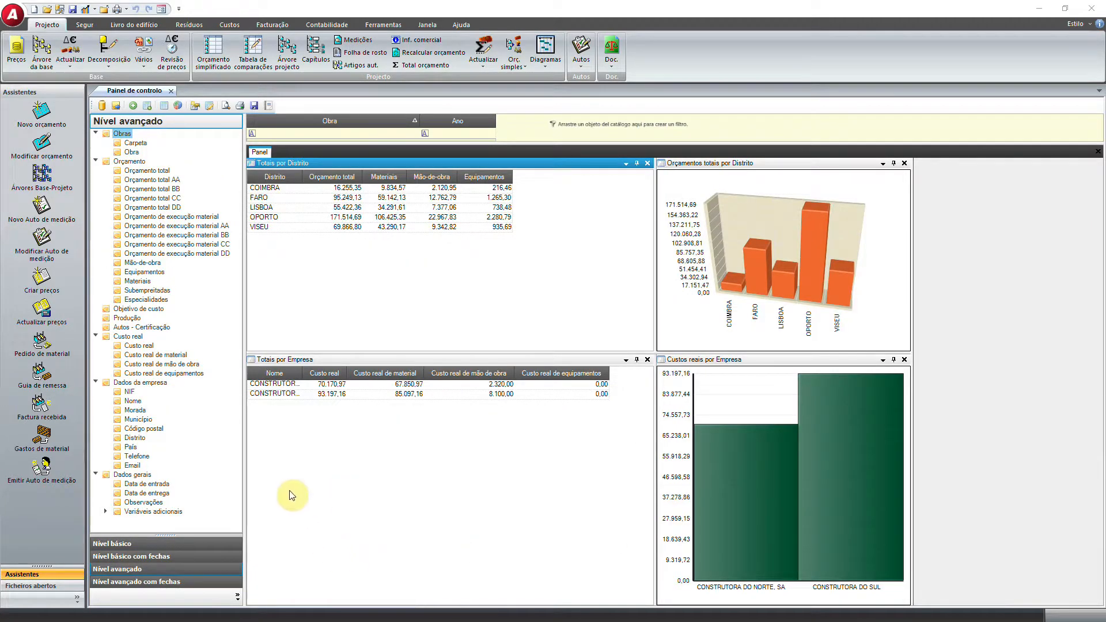
pyautogui.click(170, 583)
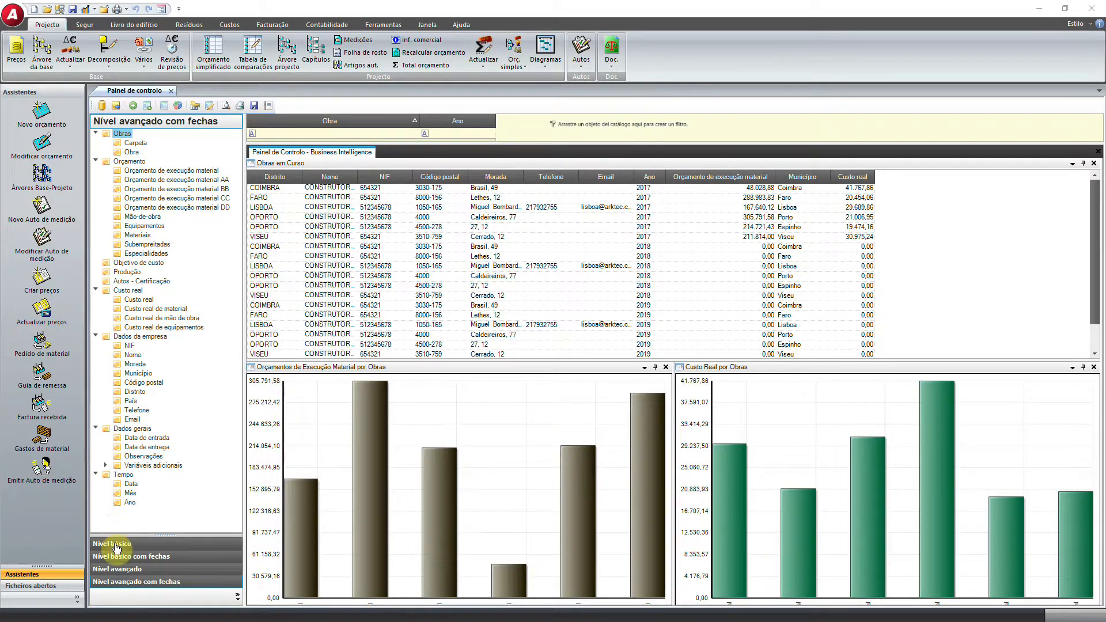
# Return to the Nível básico dashboard and add a new blank panel to it
pyautogui.click(217, 545)
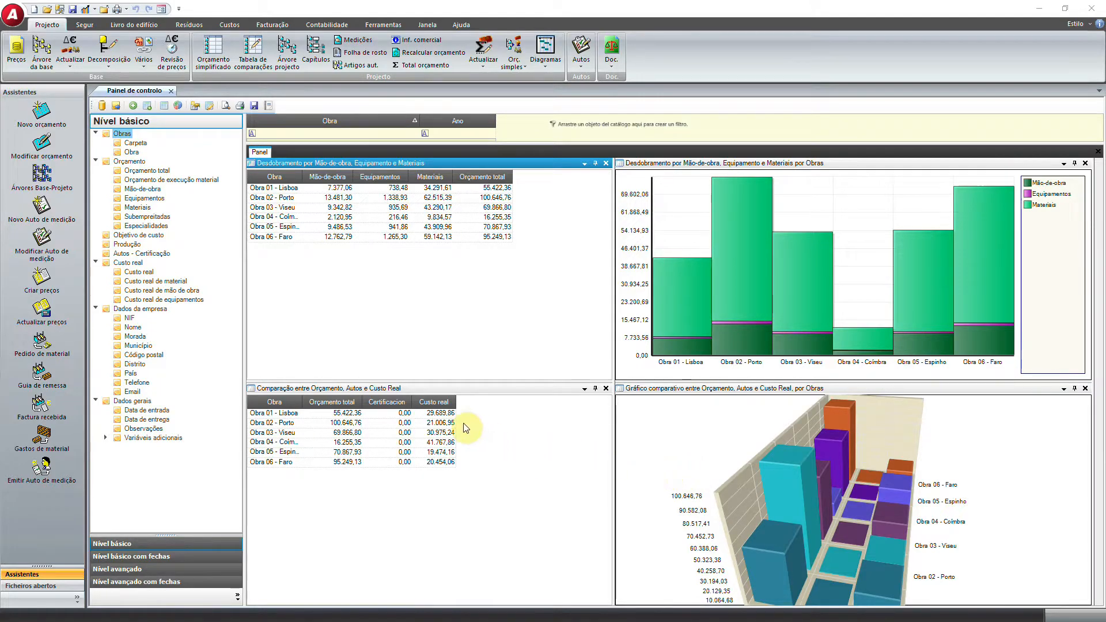
pyautogui.click(130, 134)
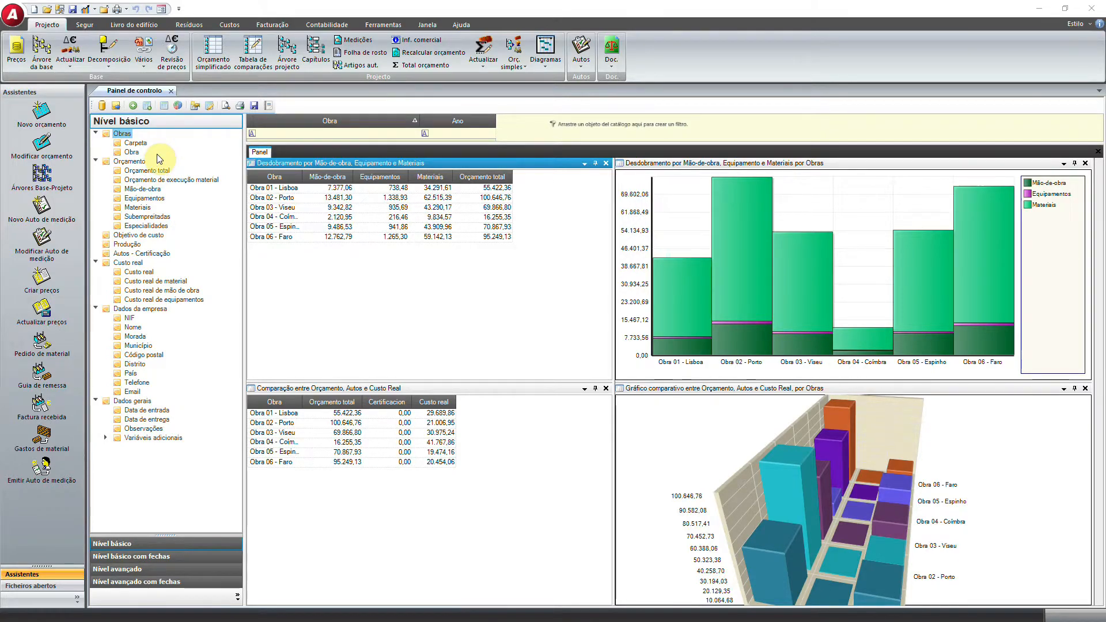
pyautogui.moveTo(159, 159); pyautogui.dragTo(526, 348)
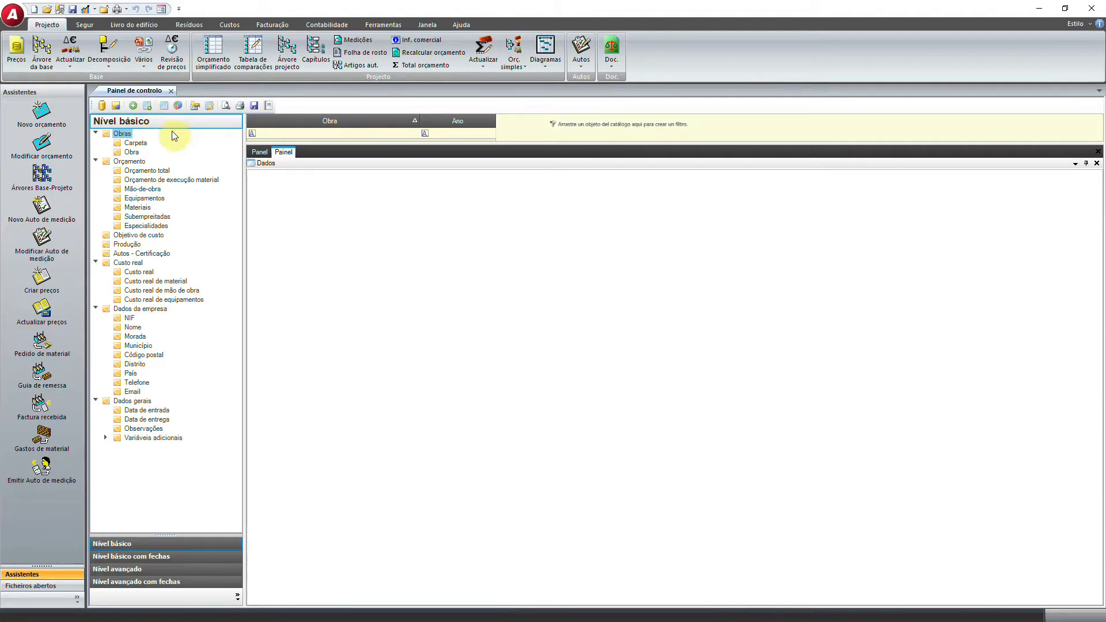
# Add four more empty data windows to the new panel and widen the first one
pyautogui.click(148, 106)
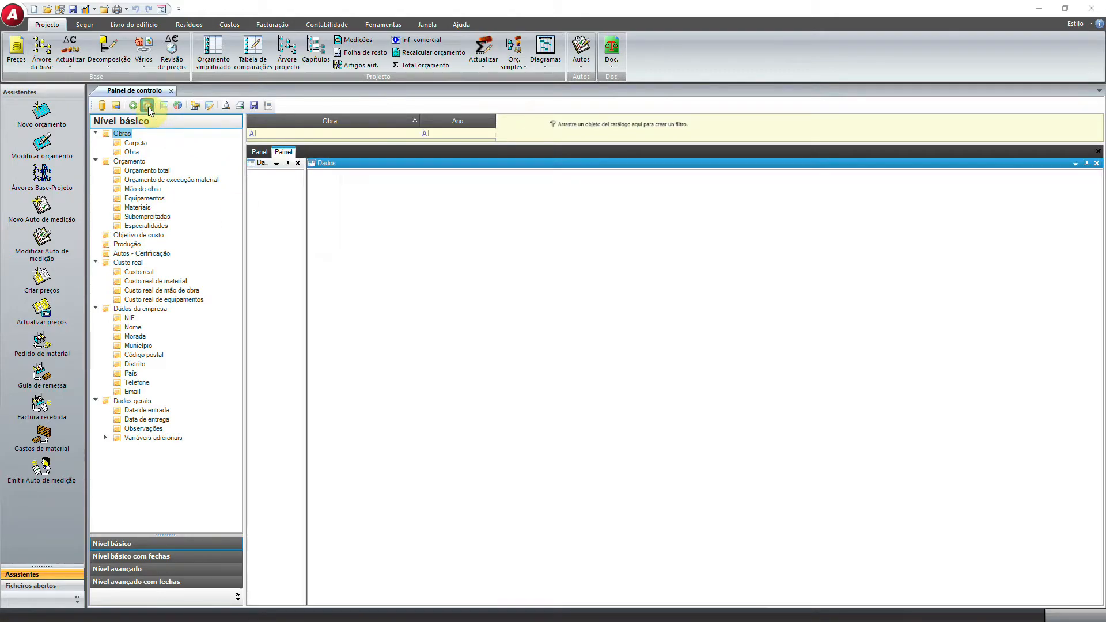
pyautogui.moveTo(305, 203); pyautogui.dragTo(406, 209)
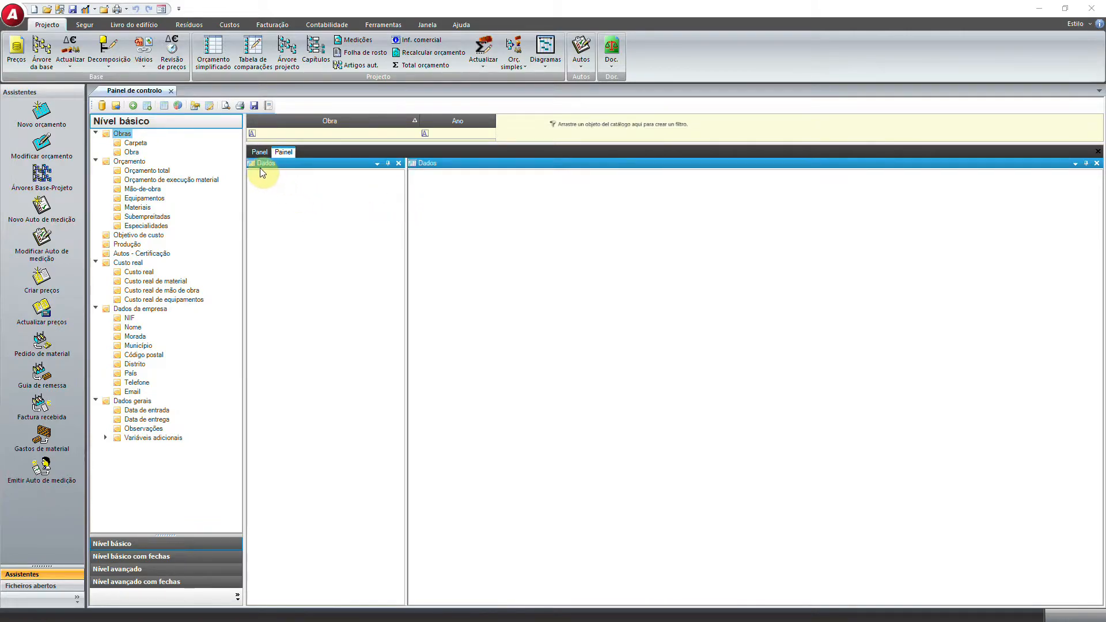
pyautogui.click(145, 109)
pyautogui.click(151, 109)
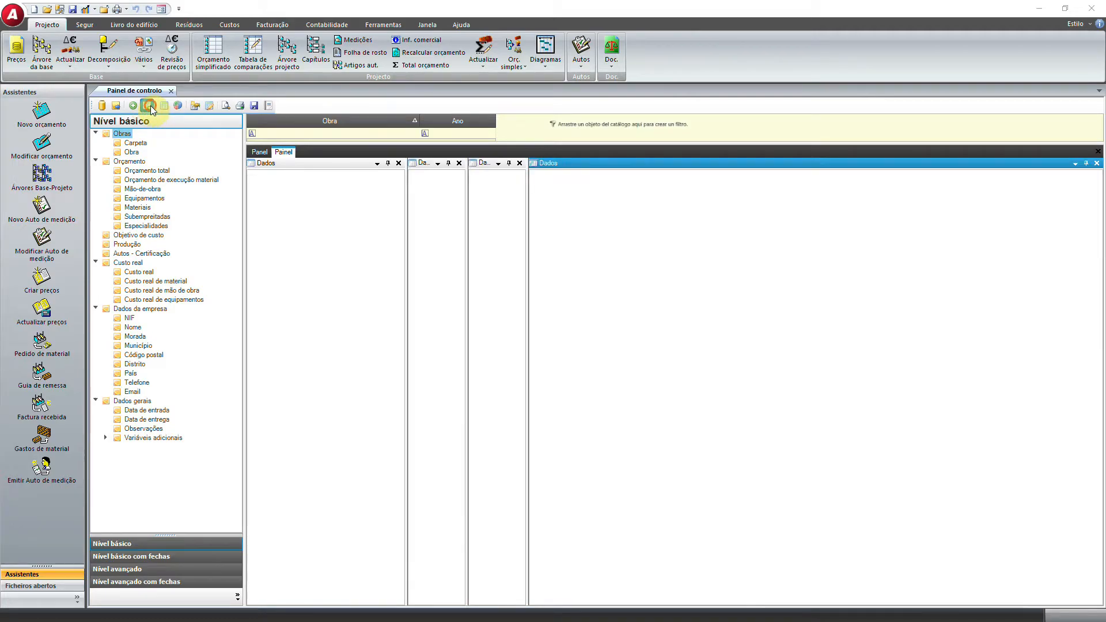
pyautogui.click(151, 109)
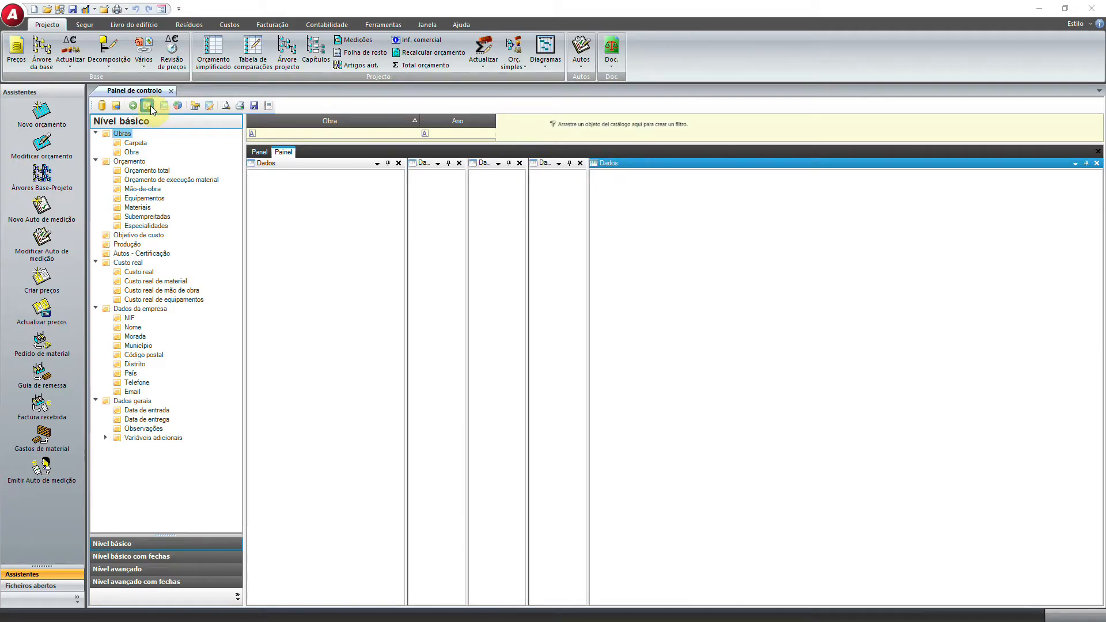
# Remove the surplus narrow data window beside the widest one, and dock the widest one beneath its neighbour
pyautogui.click(581, 163)
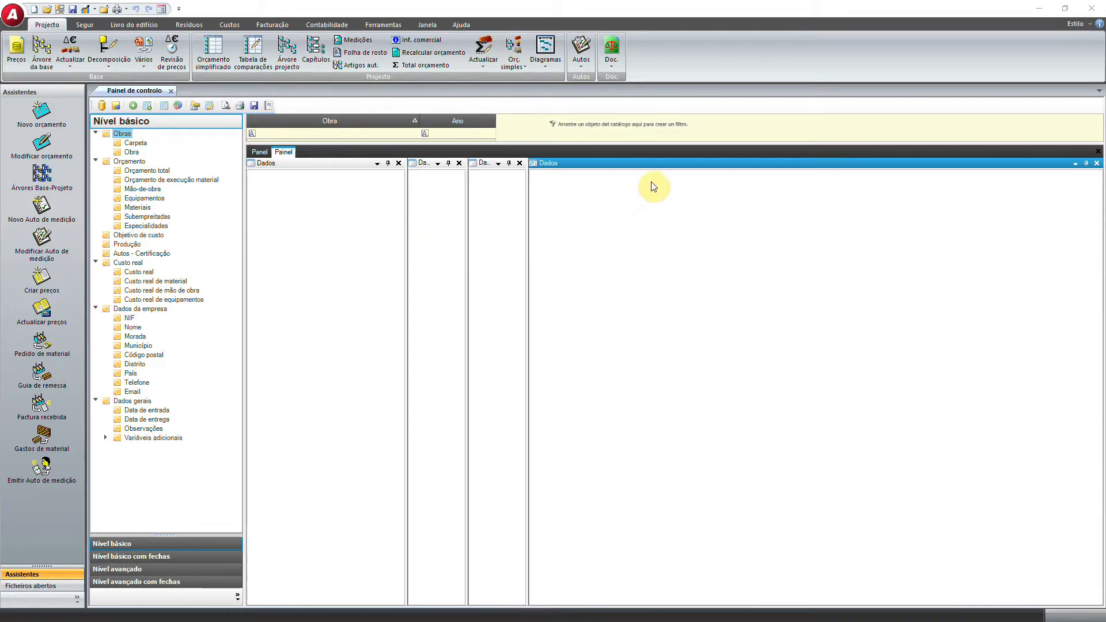
pyautogui.moveTo(806, 164); pyautogui.dragTo(782, 403)
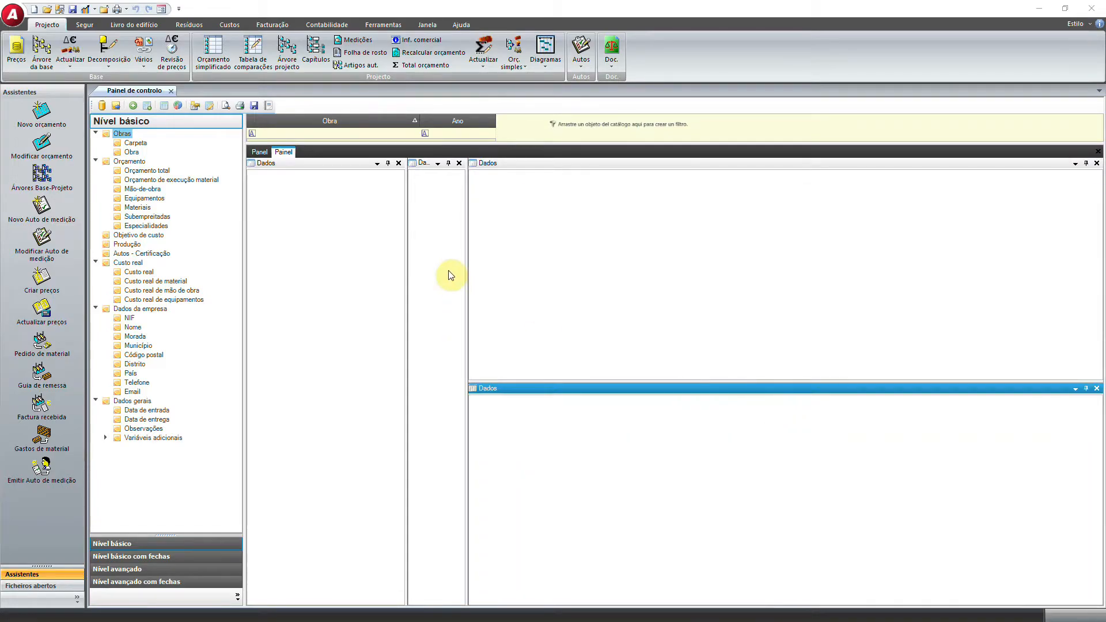
# Dock the narrow data window beneath the first one and widen that column so the four windows form a two-by-two grid
pyautogui.moveTo(427, 164); pyautogui.dragTo(328, 402)
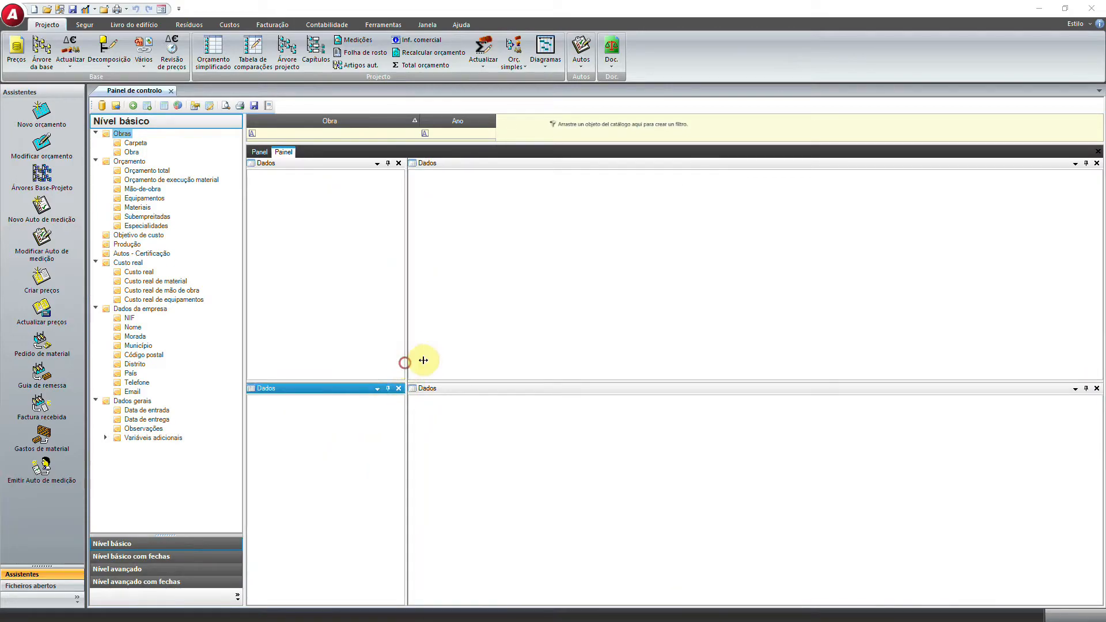
pyautogui.moveTo(615, 387); pyautogui.dragTo(627, 382)
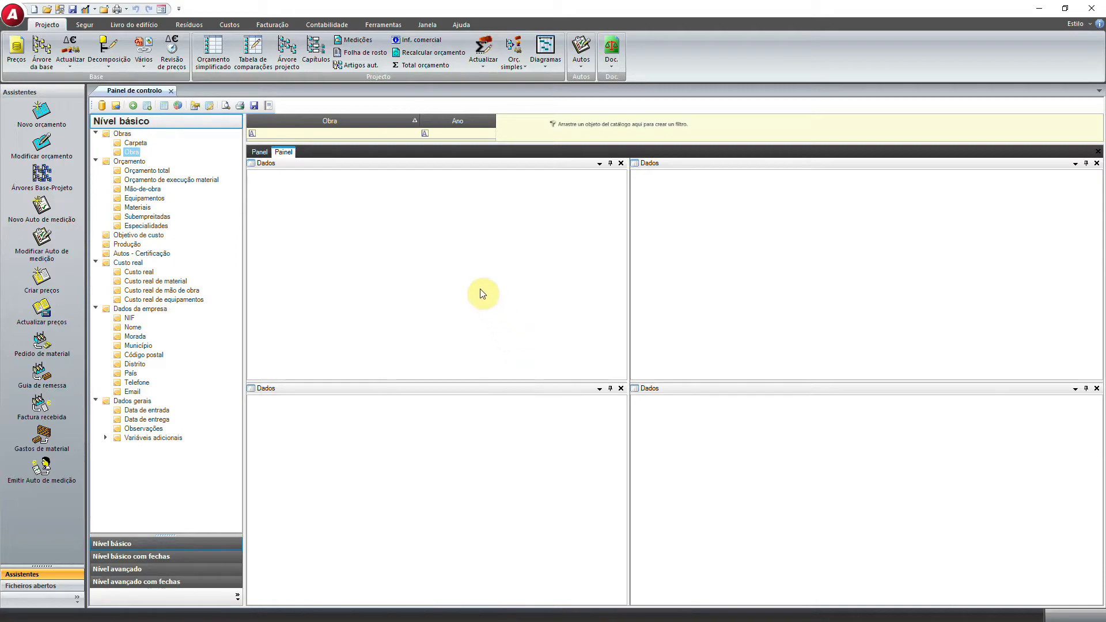
pyautogui.click(615, 484)
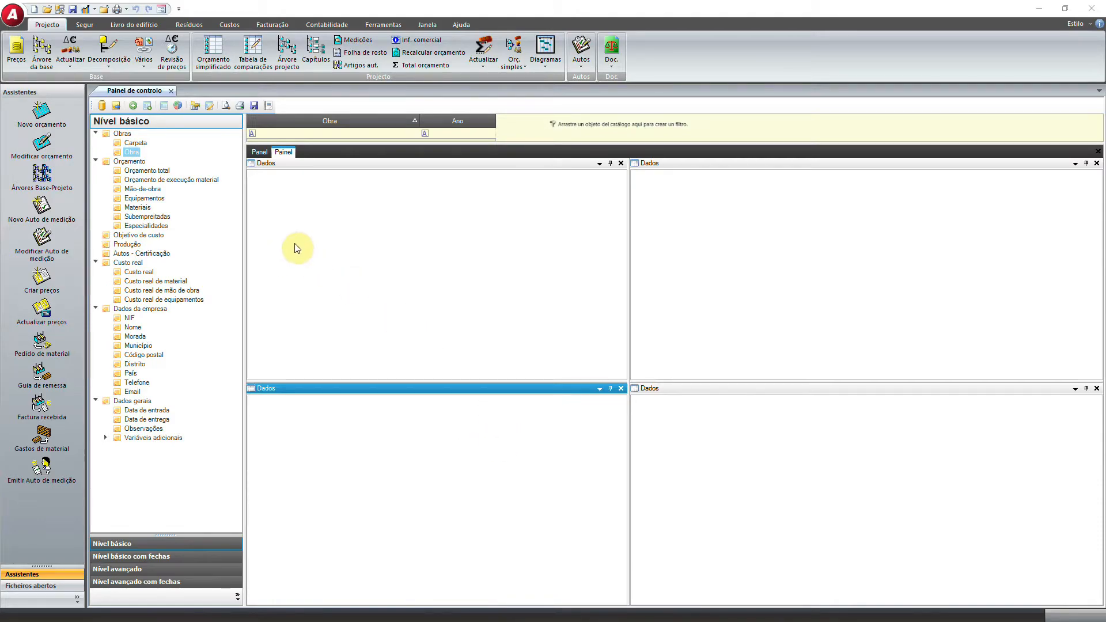
# Open the project selection for the panel and list the projects in the Constructo-Gest 13.1\Exemplos\Portugal folder
pyautogui.click(104, 107)
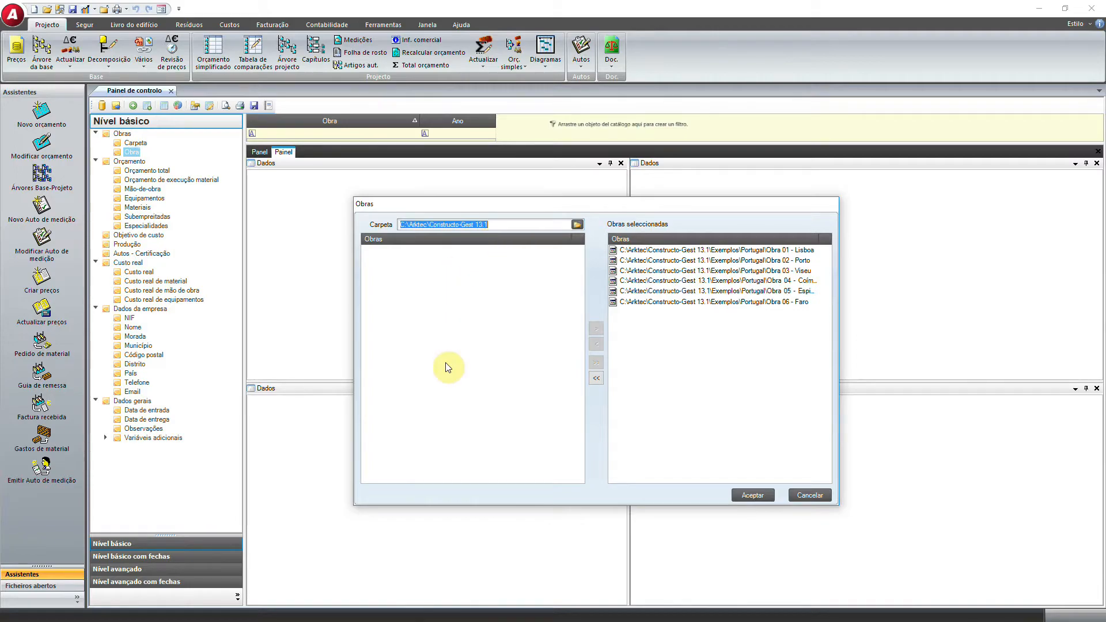
pyautogui.click(579, 226)
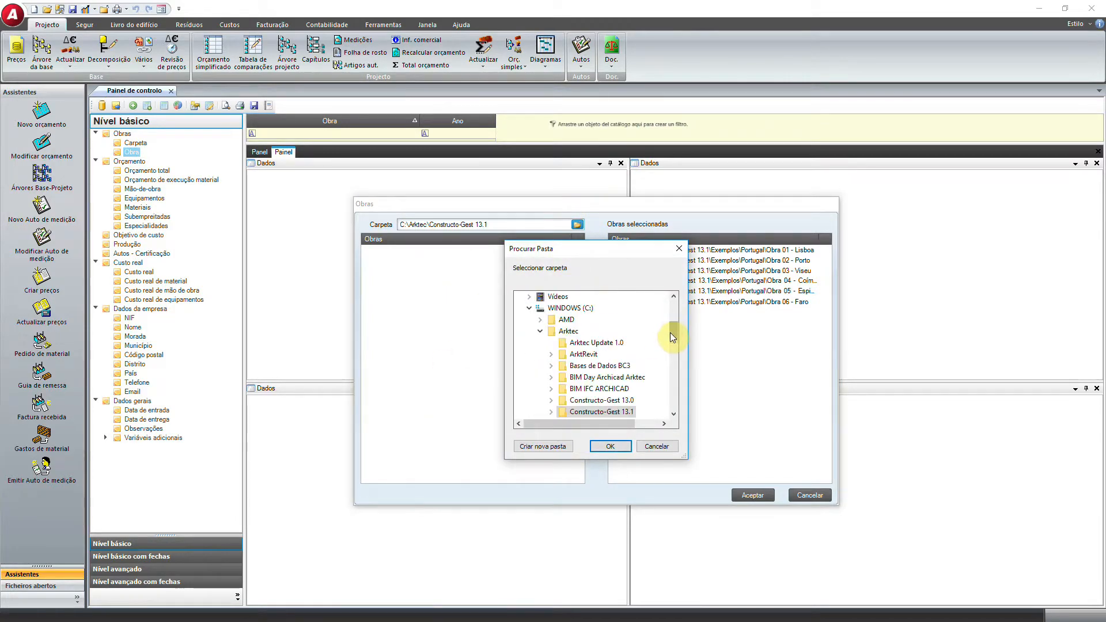
pyautogui.moveTo(675, 333); pyautogui.dragTo(672, 336)
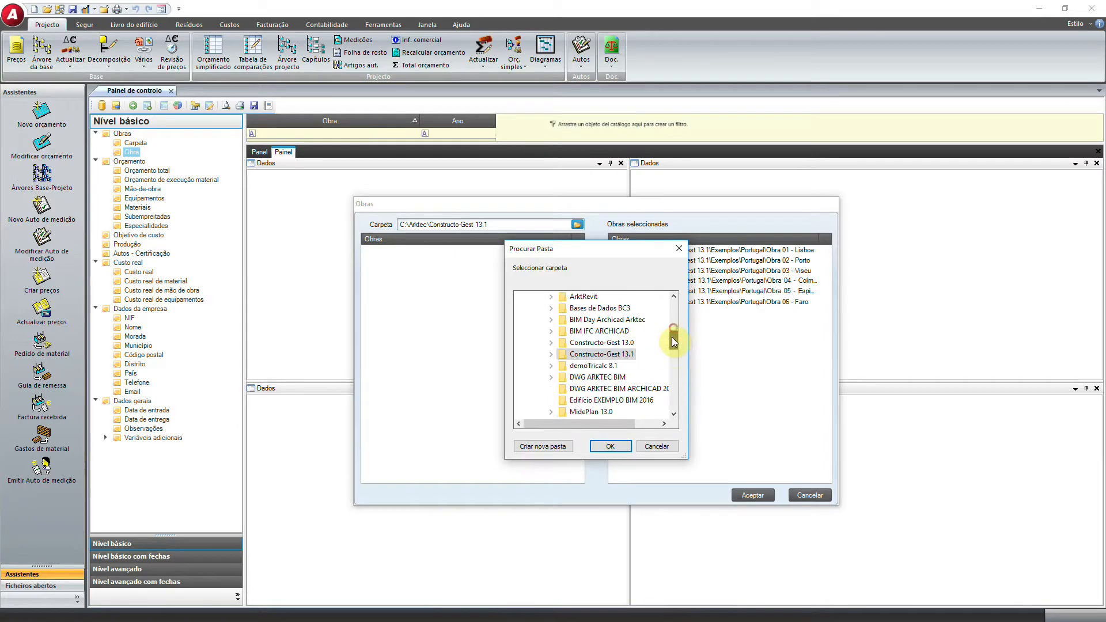
pyautogui.click(551, 353)
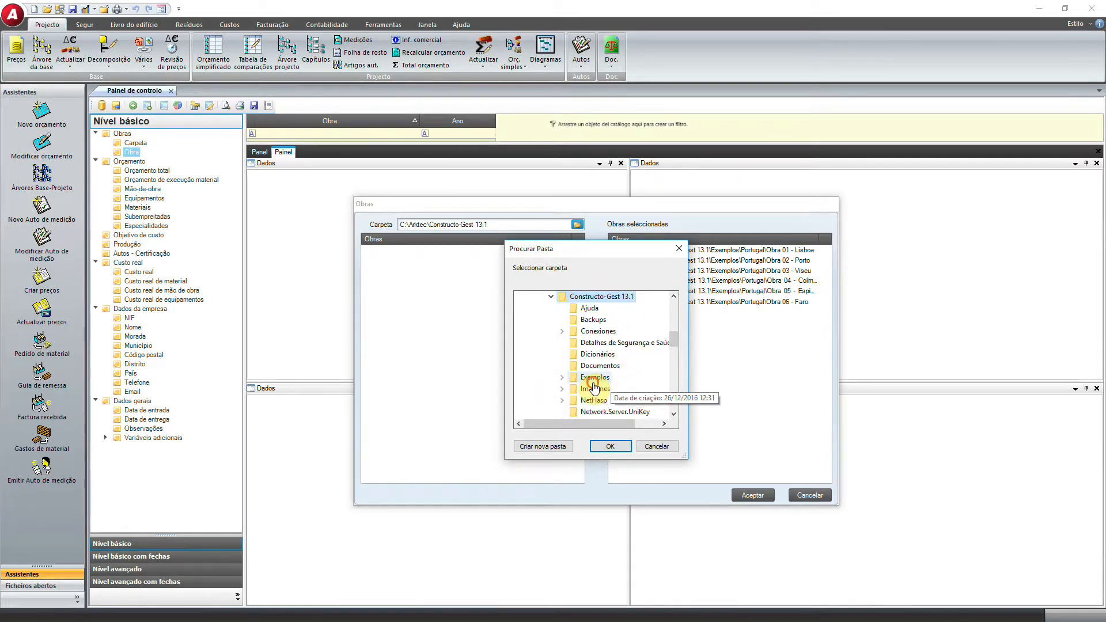
pyautogui.doubleClick(619, 379)
pyautogui.click(605, 413)
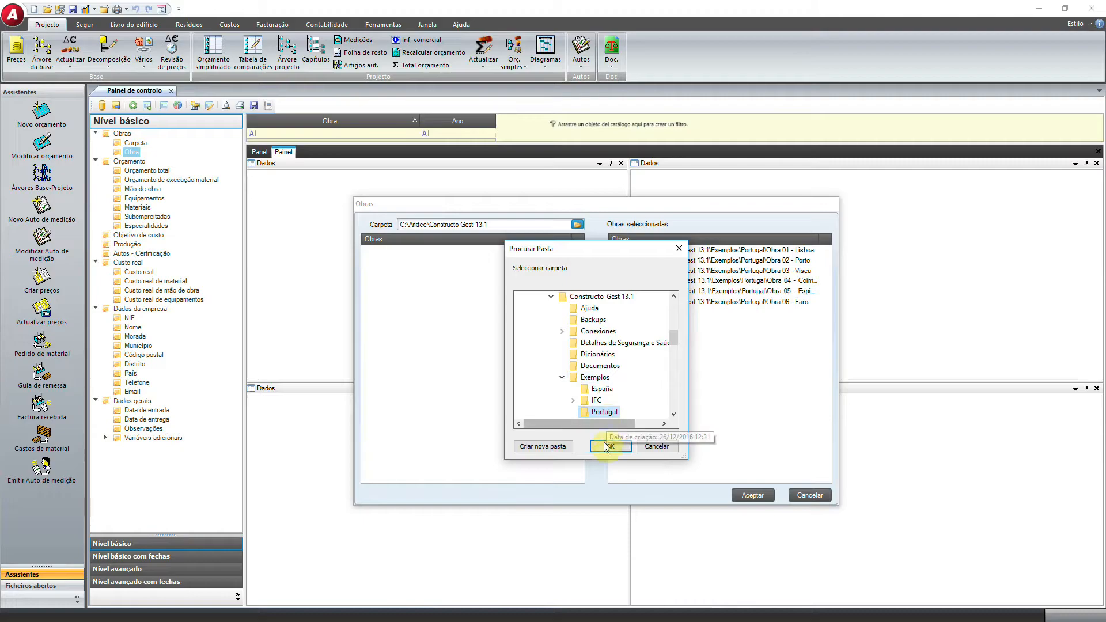
pyautogui.click(608, 447)
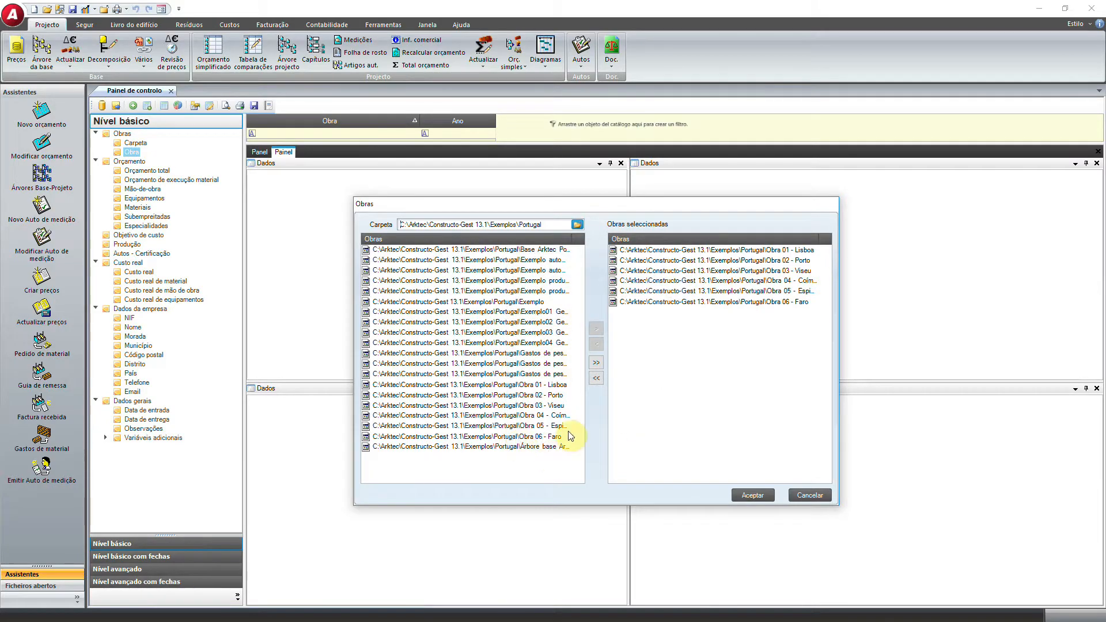
# Add the Portuguese projects from Obra 01 - Lisboa to Obra 06 - Faro to the selected projects
pyautogui.click(526, 385)
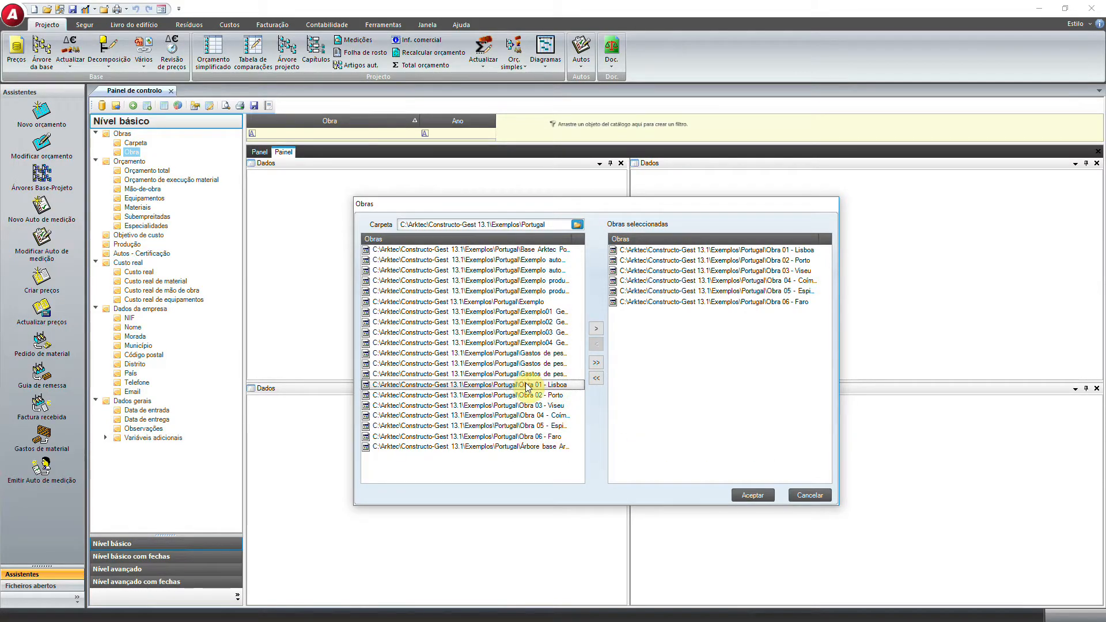
pyautogui.keyDown('shift'); pyautogui.click(525, 436); pyautogui.keyUp('shift')
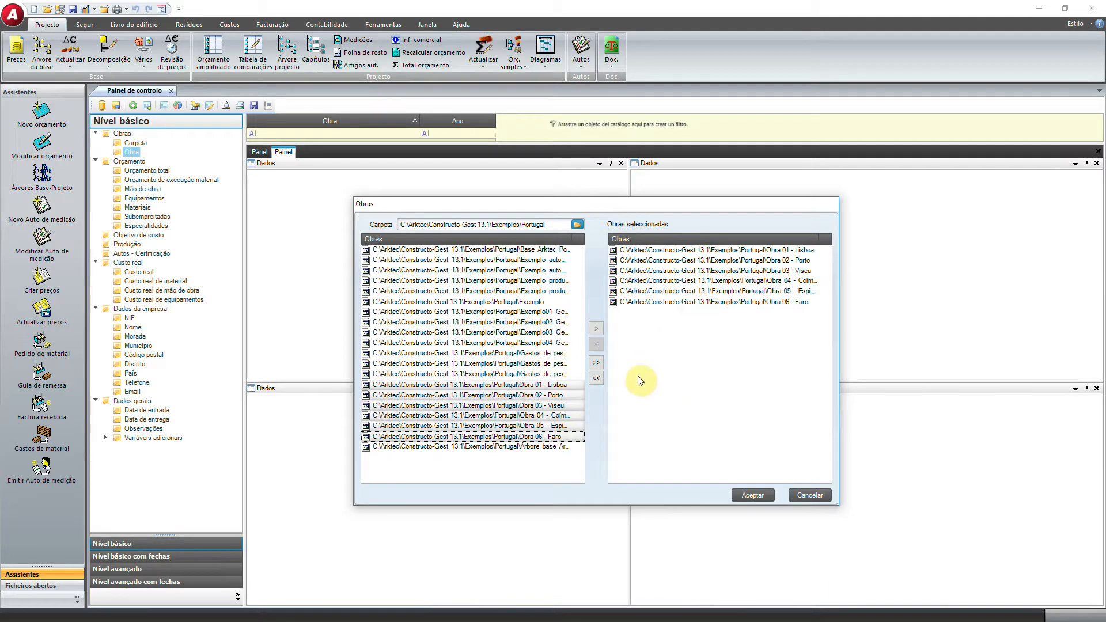
pyautogui.click(597, 330)
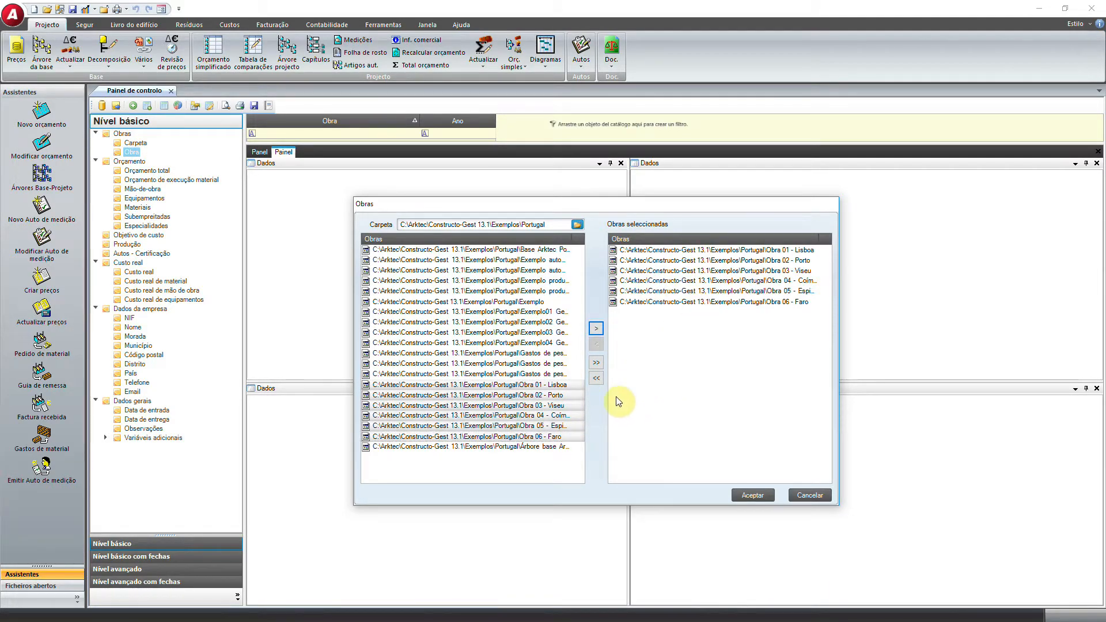
# Switch the project source folder to Constructo-Gest 13.1\Exemplos\España
pyautogui.click(578, 225)
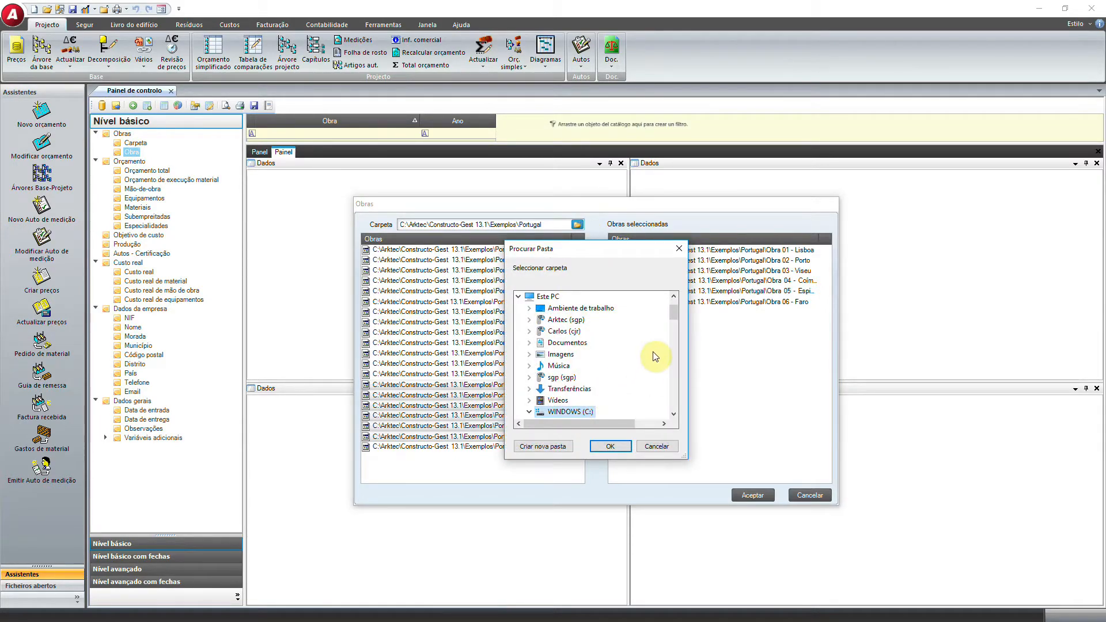
pyautogui.click(671, 320)
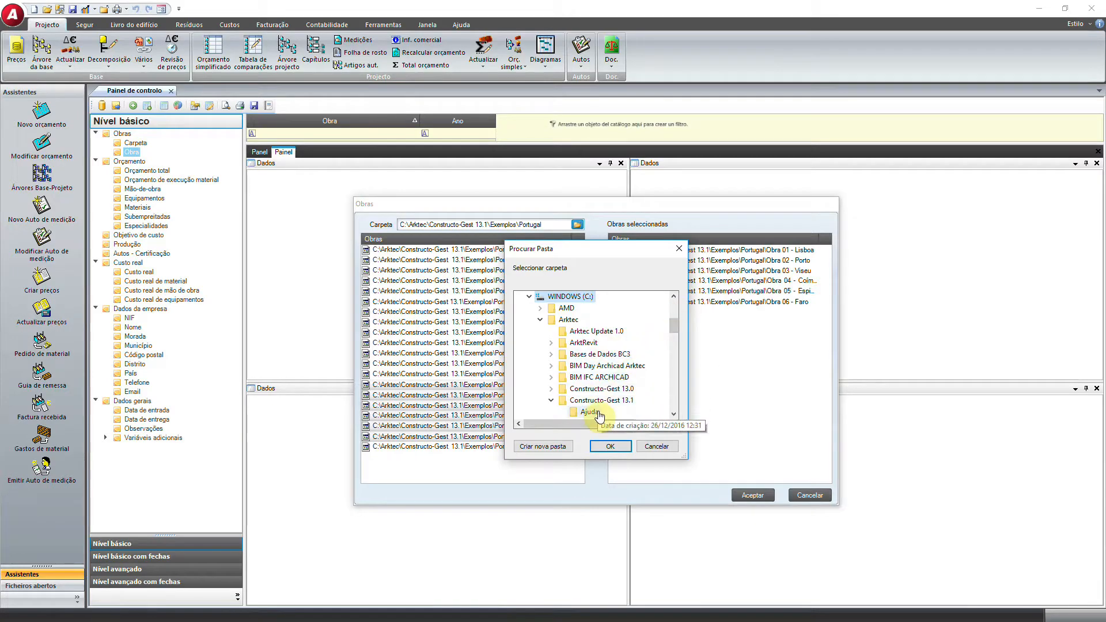
pyautogui.click(673, 413)
pyautogui.click(673, 413)
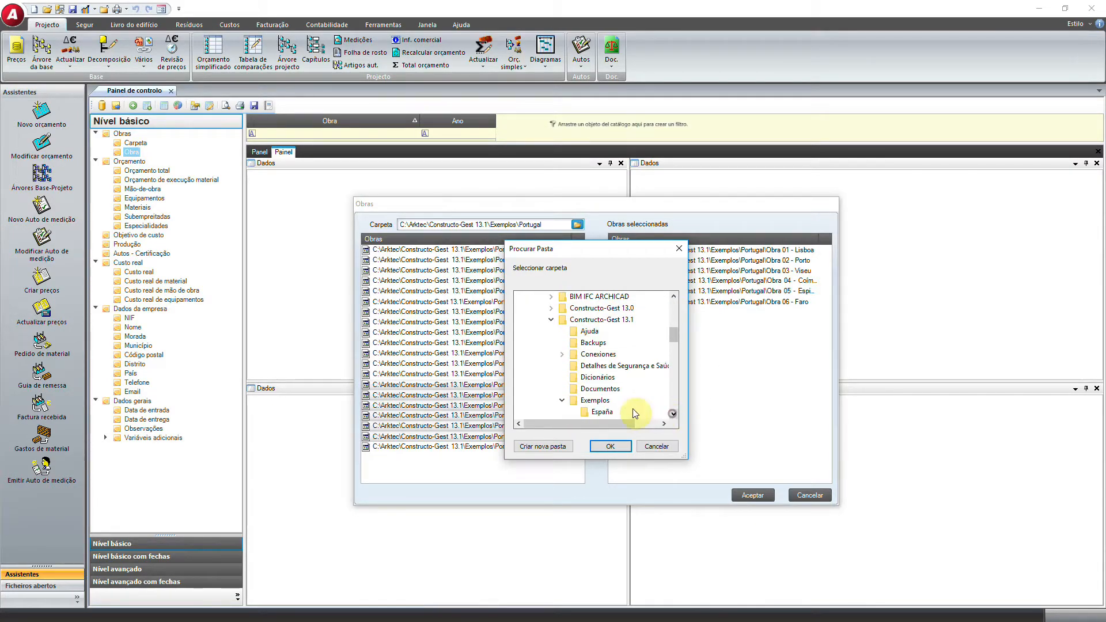
pyautogui.click(602, 412)
pyautogui.click(600, 448)
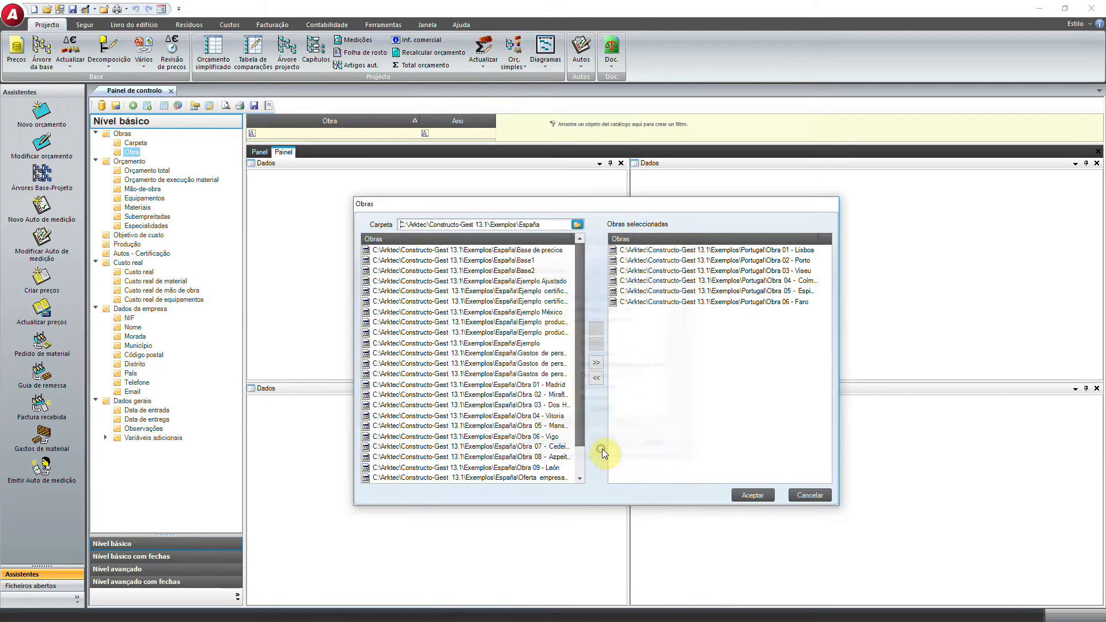
# Add the Spanish projects from Obra 01 - Madrid to Obra 09 - León to the selected projects and accept the selection
pyautogui.moveTo(579, 313); pyautogui.dragTo(584, 365)
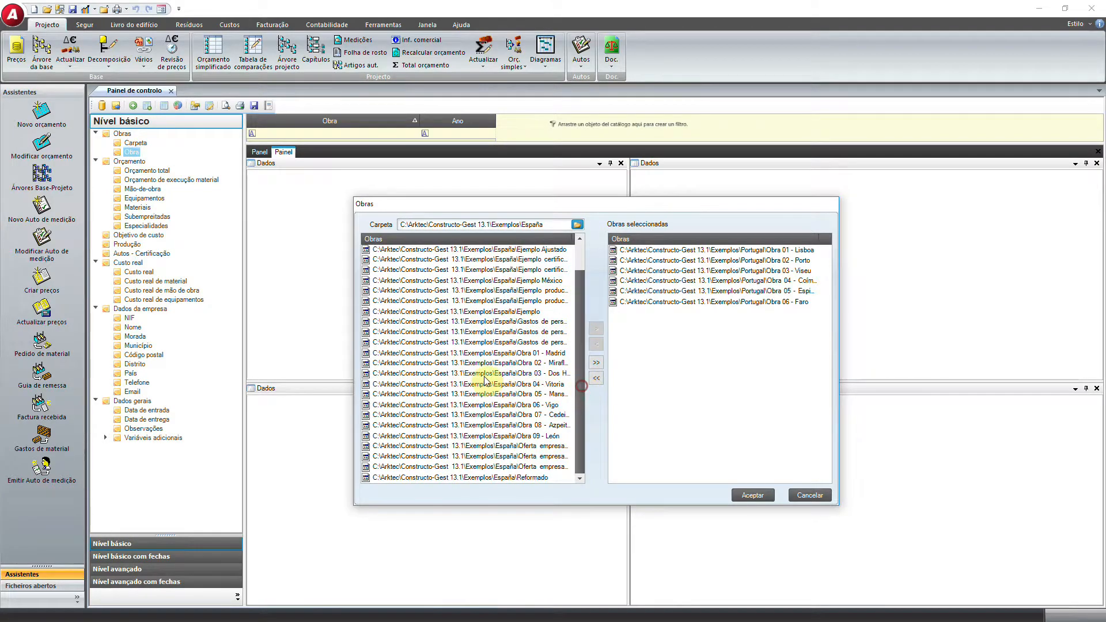
pyautogui.click(443, 353)
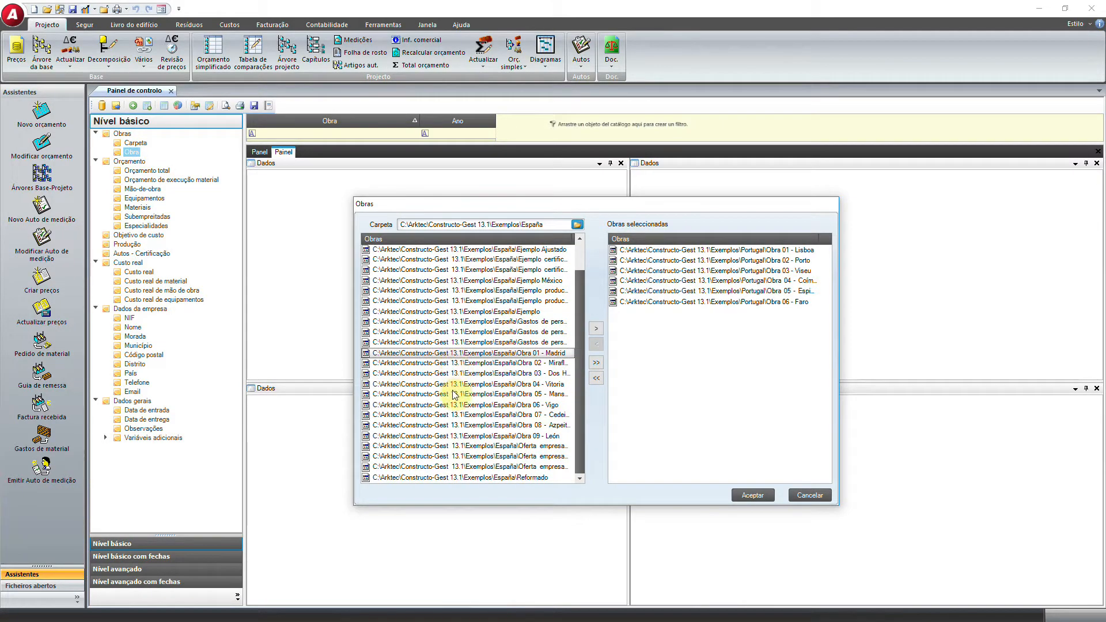
pyautogui.keyDown('shift'); pyautogui.click(439, 436); pyautogui.keyUp('shift')
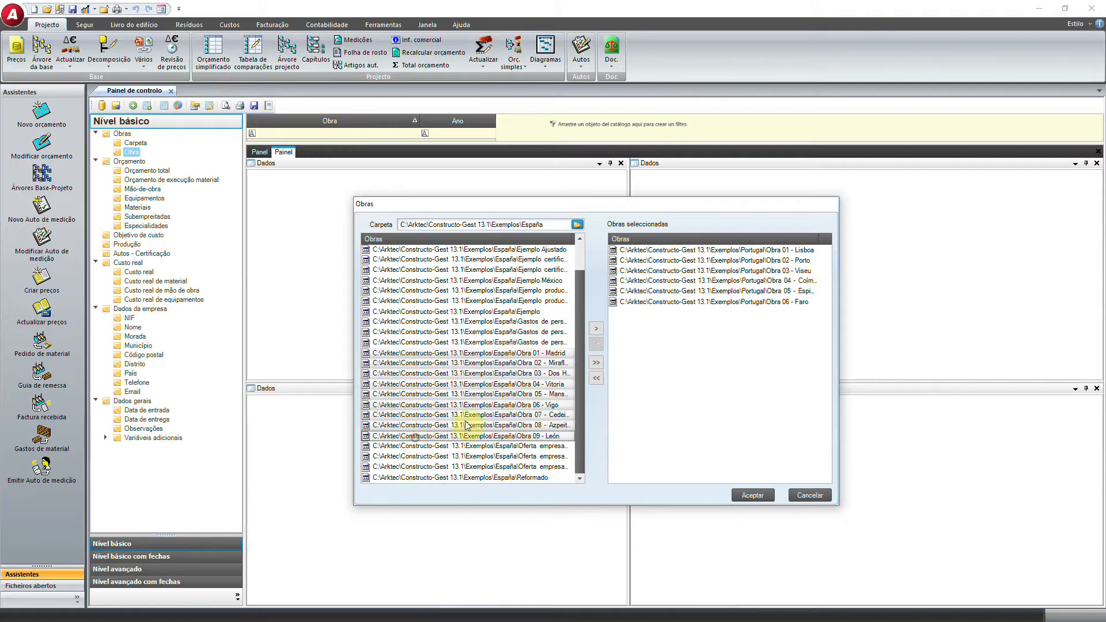
pyautogui.click(594, 330)
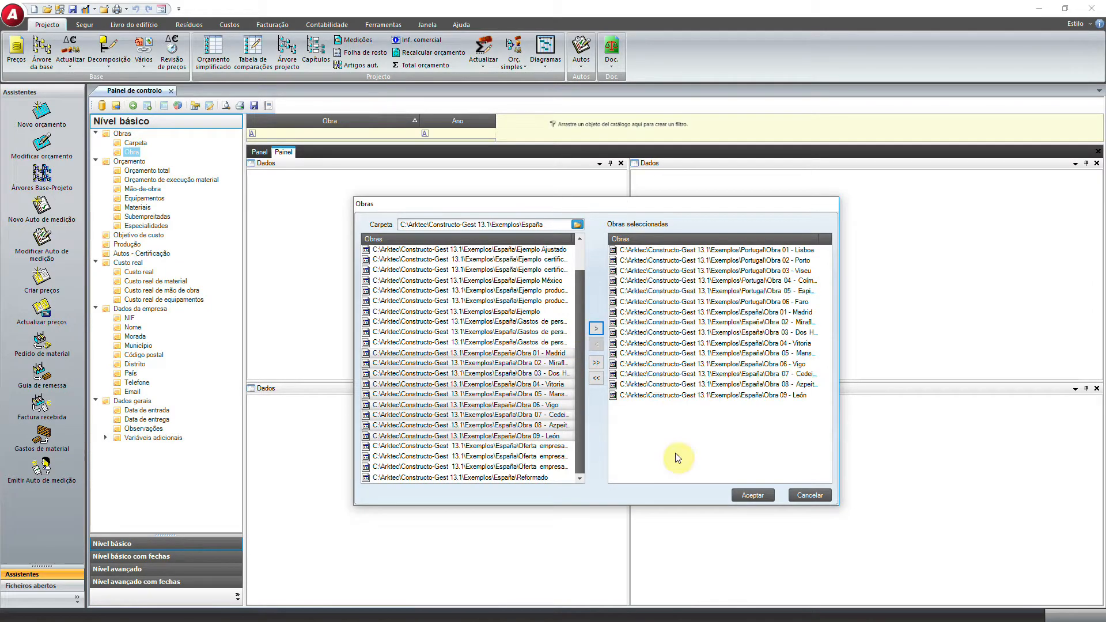
pyautogui.click(753, 496)
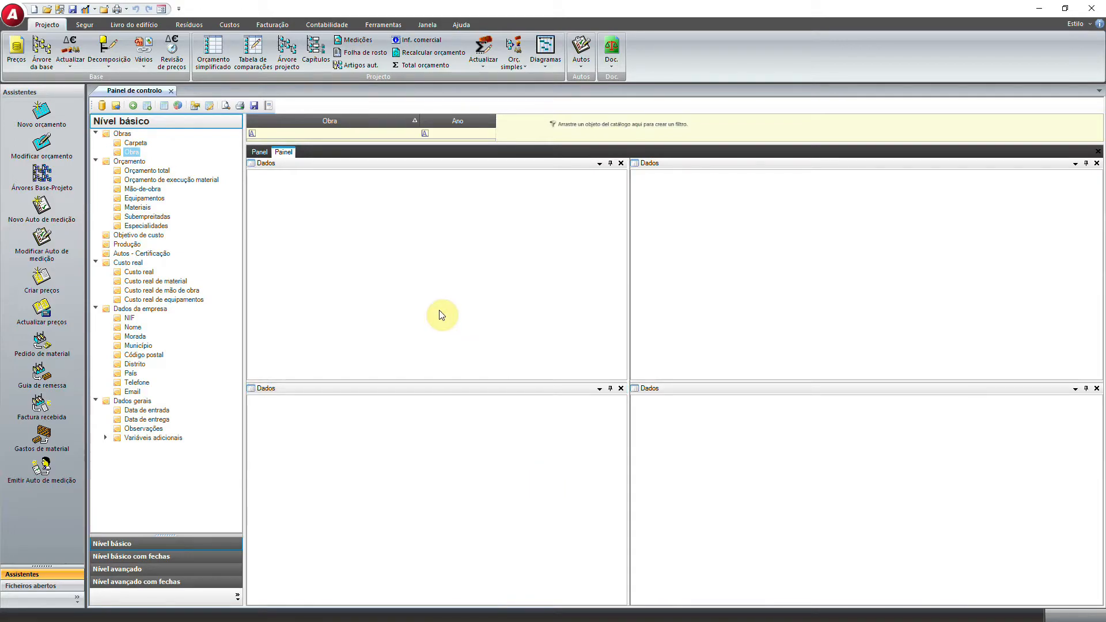
# Review the Portuguese and Spanish projects in the project selection, and leave it without changes
pyautogui.click(102, 106)
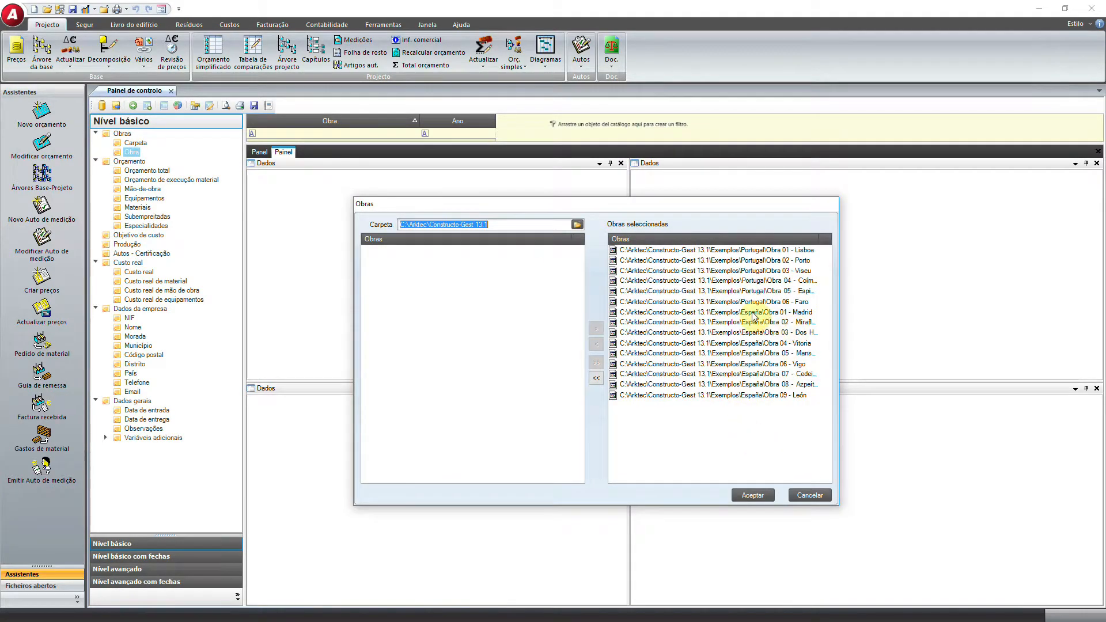
pyautogui.click(682, 252)
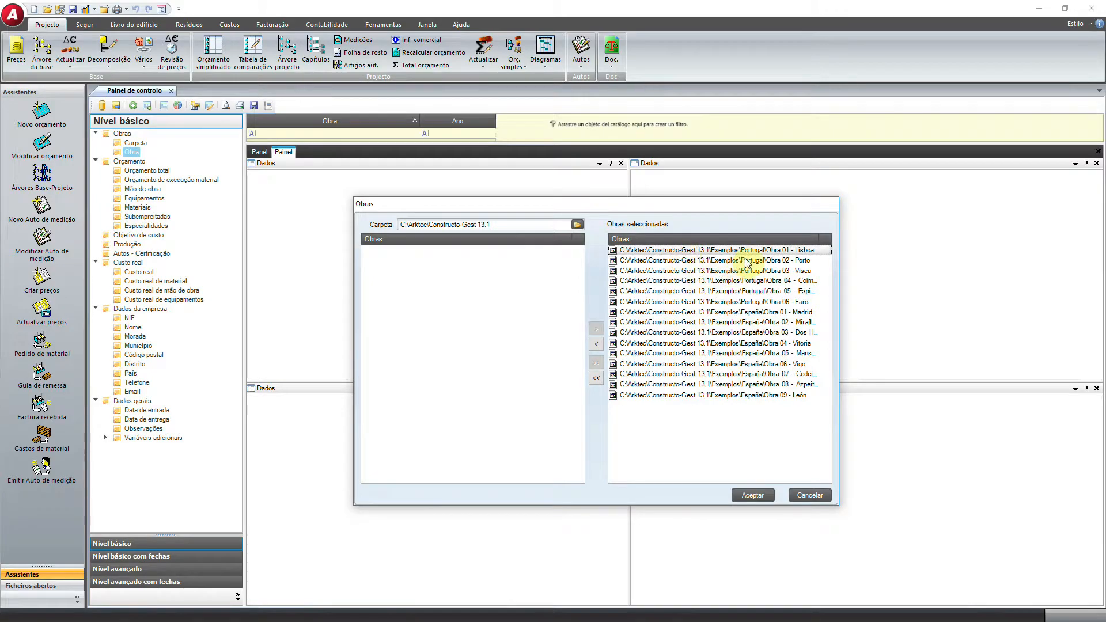
pyautogui.click(755, 302)
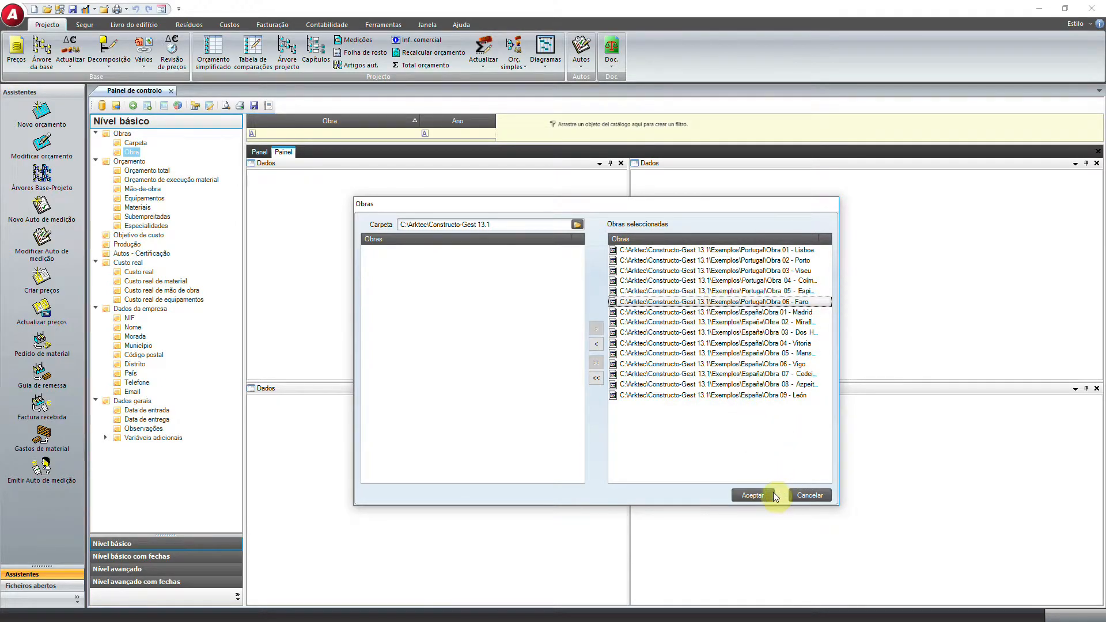
pyautogui.click(807, 495)
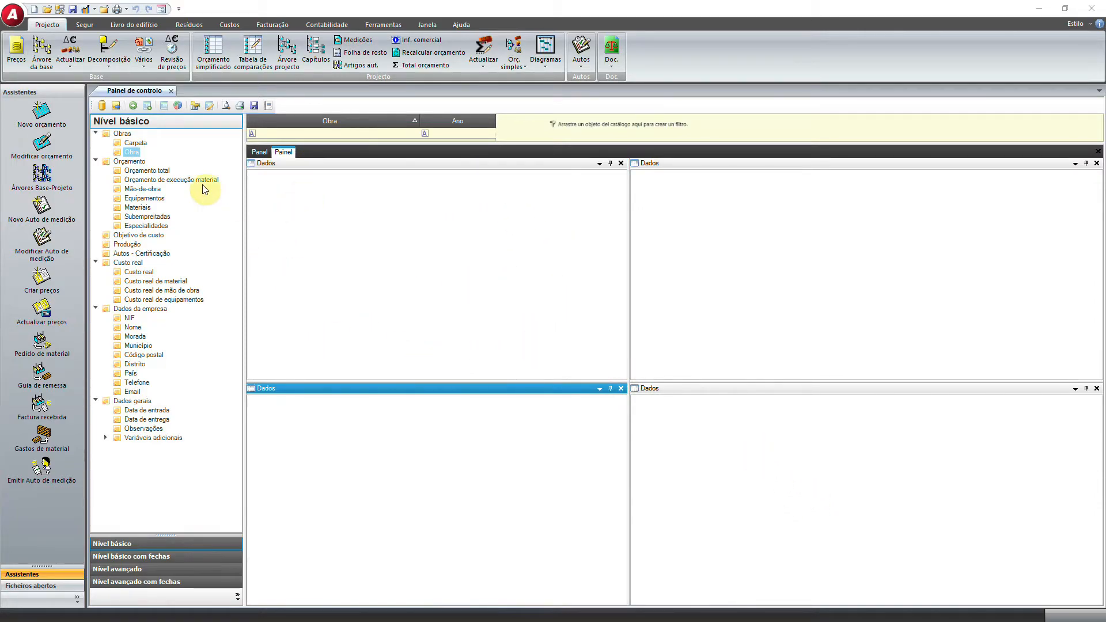
# Add the Obra field to the upper-left data window and widen its column to fit the full project names
pyautogui.click(130, 152)
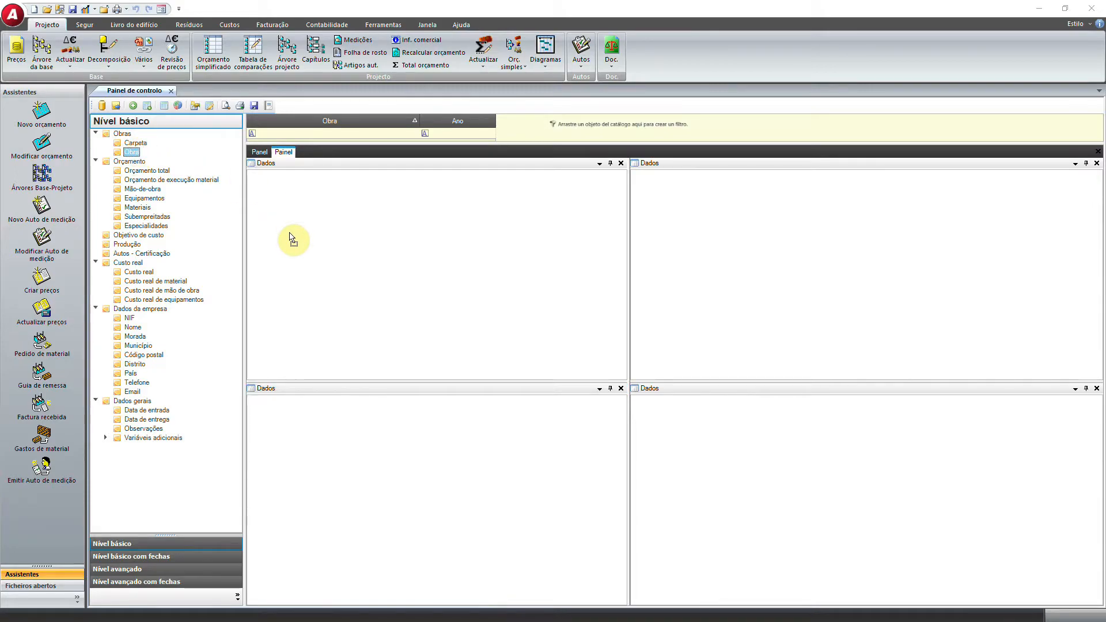
pyautogui.moveTo(292, 239); pyautogui.dragTo(290, 238)
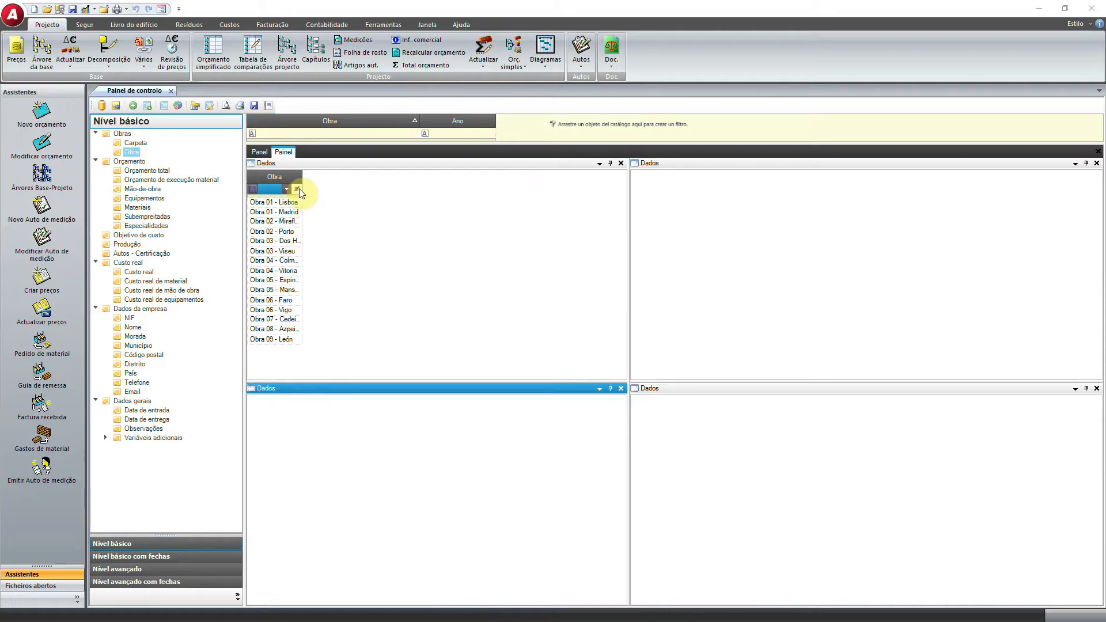
pyautogui.moveTo(302, 176); pyautogui.dragTo(329, 179)
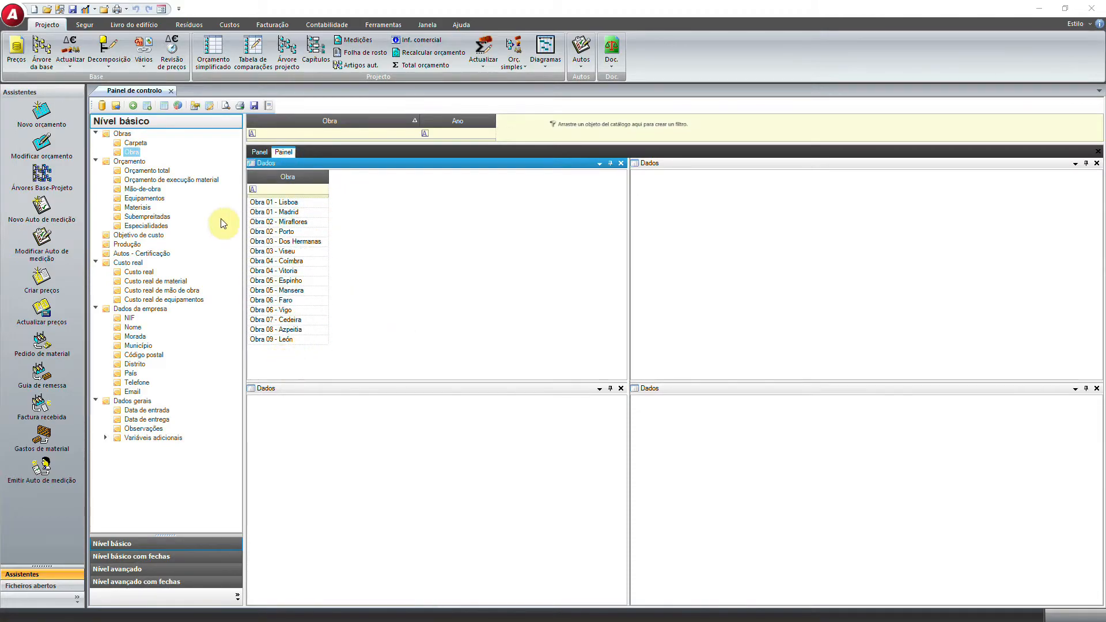
# Add Mão-de-obra, Equipamentos, Materiais and Orçamento de execução material columns beside Obra, and slightly narrow the last one
pyautogui.moveTo(147, 189); pyautogui.dragTo(356, 184)
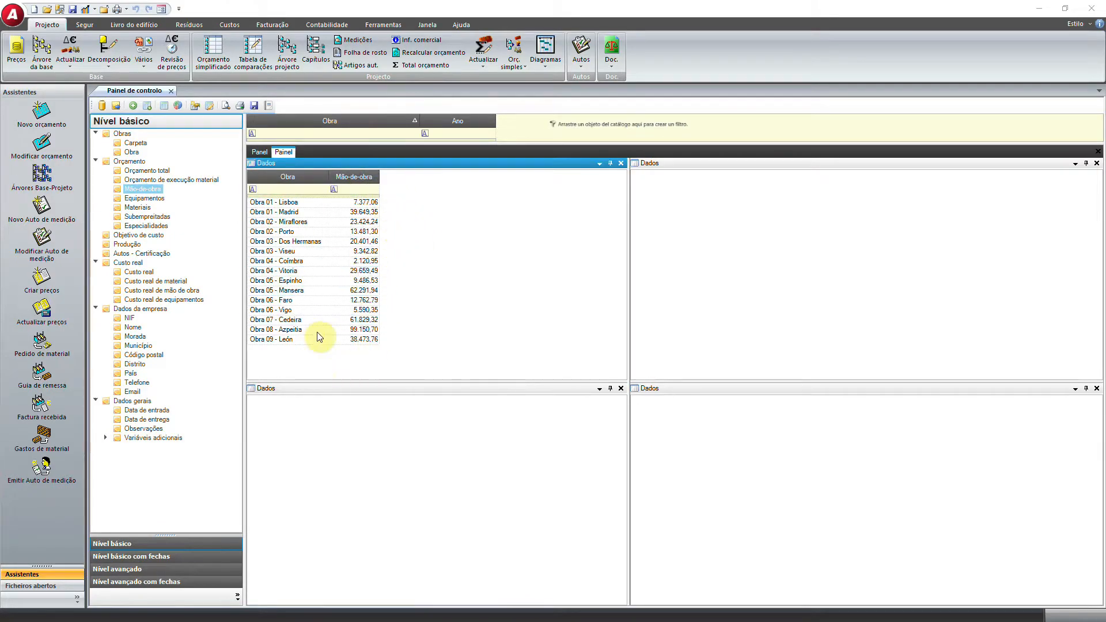
pyautogui.moveTo(144, 199); pyautogui.dragTo(401, 192)
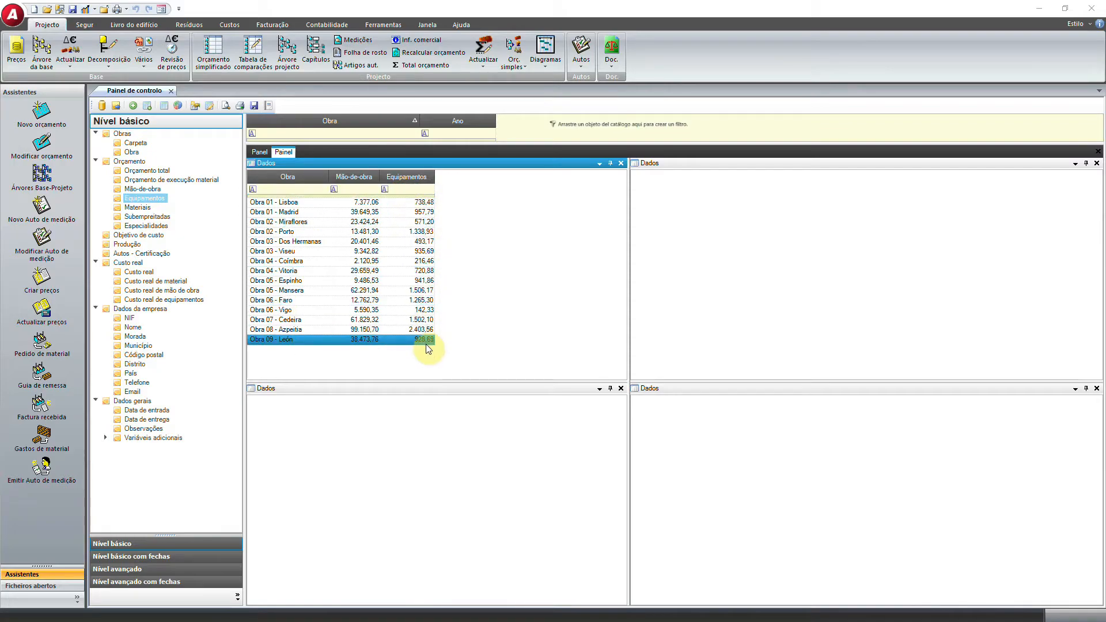
pyautogui.click(138, 209)
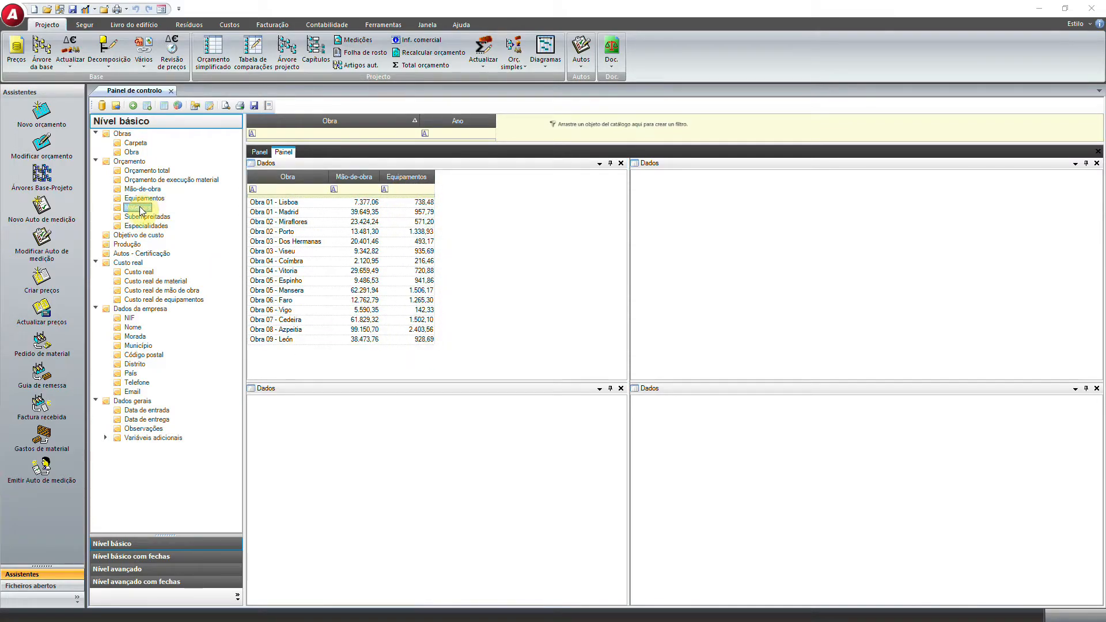
pyautogui.moveTo(140, 211); pyautogui.dragTo(466, 181)
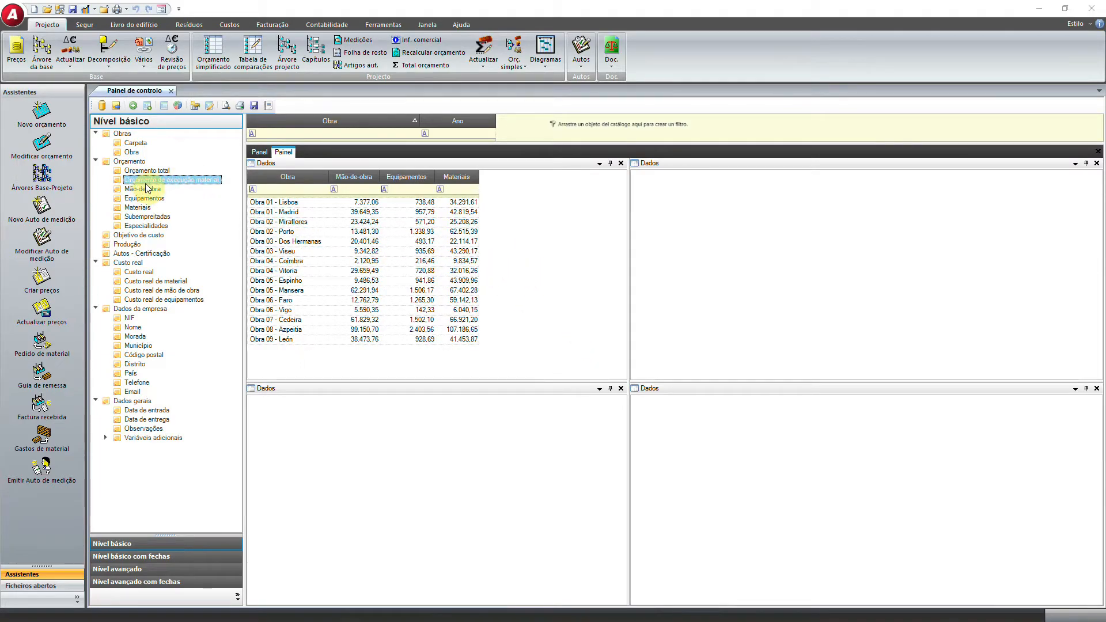
pyautogui.moveTo(148, 185); pyautogui.dragTo(520, 249)
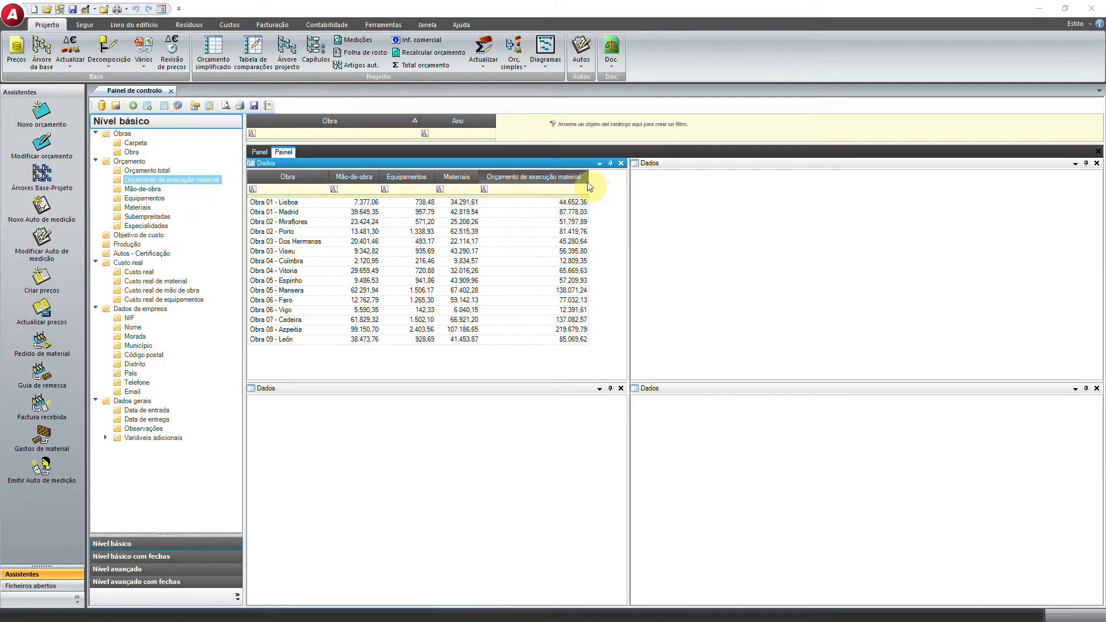
pyautogui.moveTo(589, 186)
pyautogui.mouseDown()
pyautogui.moveTo(551, 189)
pyautogui.moveTo(583, 181)
pyautogui.mouseUp()
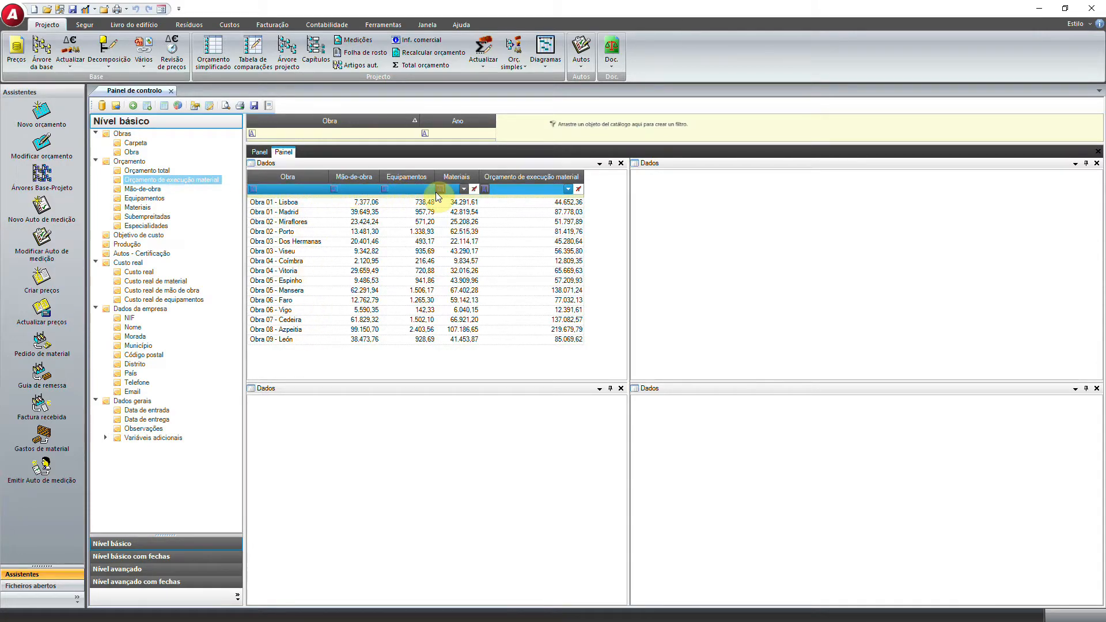
# Filter the Orçamento de execução material column of the upper-left data window to values greater than 100000
pyautogui.click(486, 189)
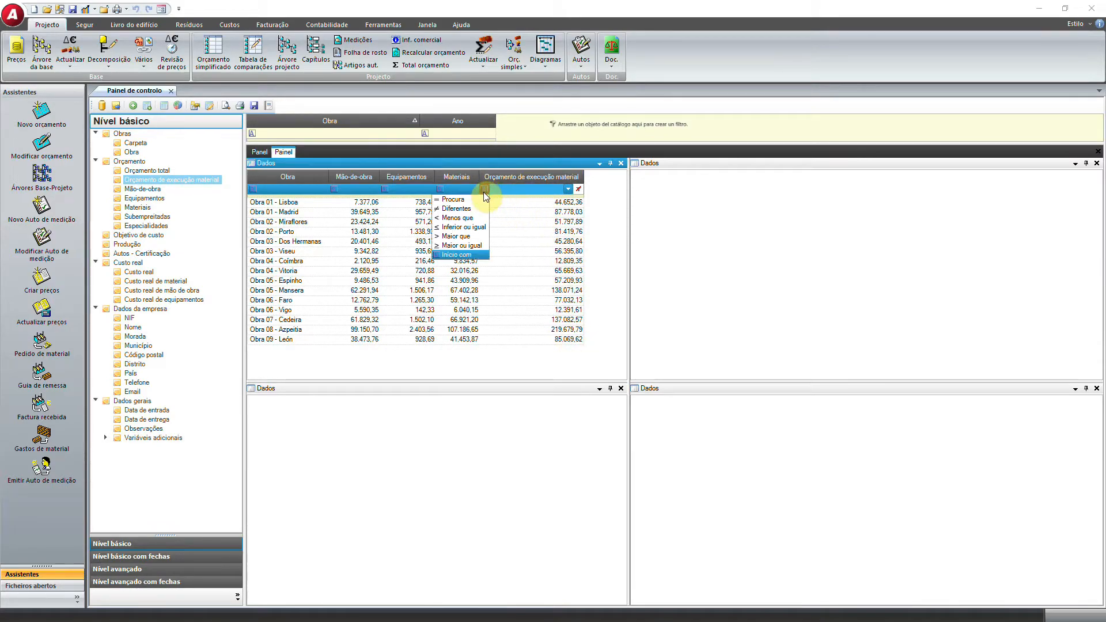
pyautogui.click(477, 236)
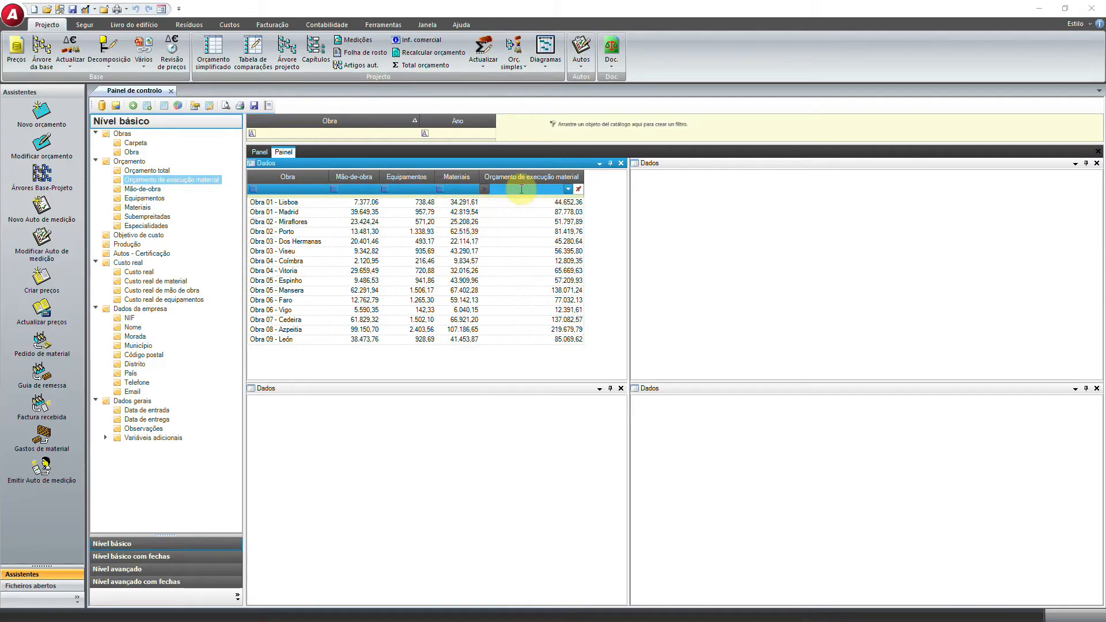
pyautogui.write('12.391,61')
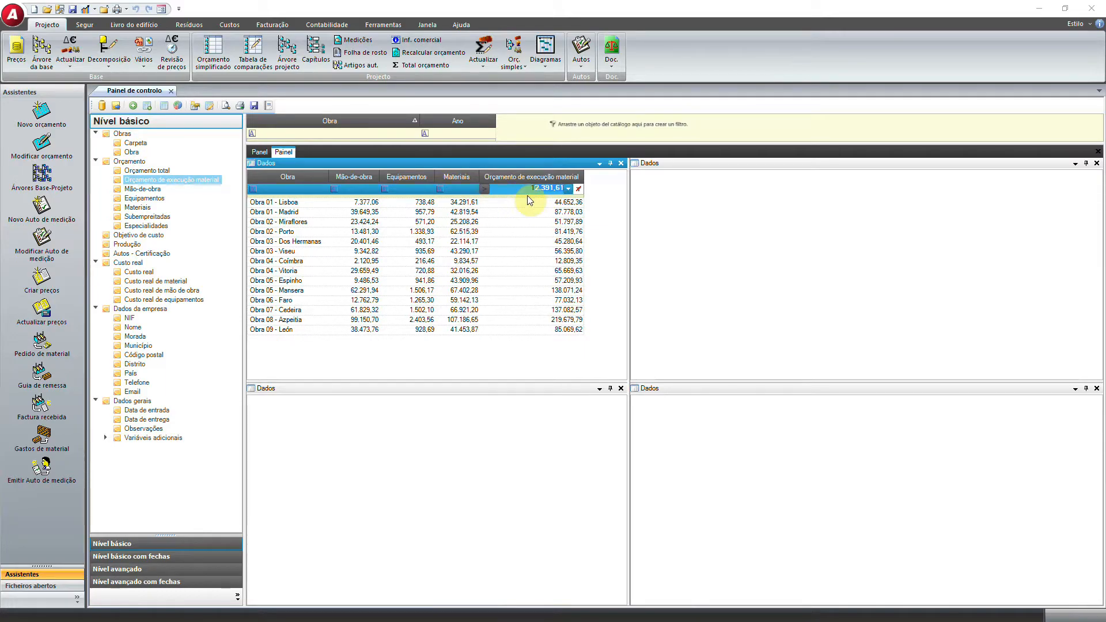
pyautogui.write('10000')
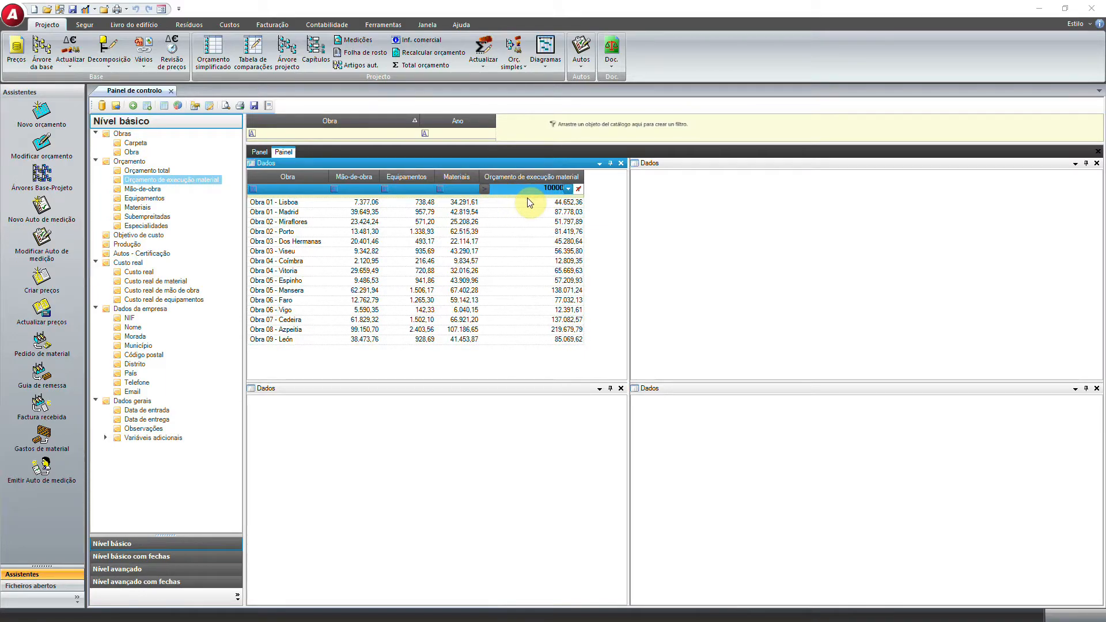
pyautogui.write('0')
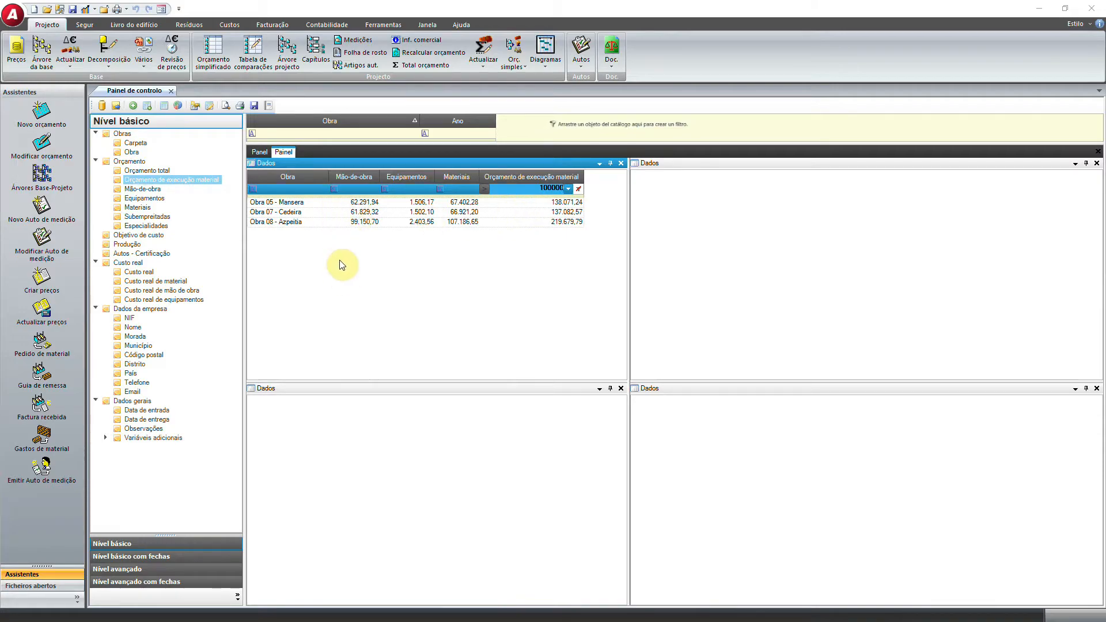
# Select the filtered Obra 07 - Cedeira and Obra 08 - Azpeitia rows, and clear the Orçamento de execução material filter value
pyautogui.click(495, 223)
pyautogui.keyDown('shift'); pyautogui.click(495, 210); pyautogui.keyUp('shift')
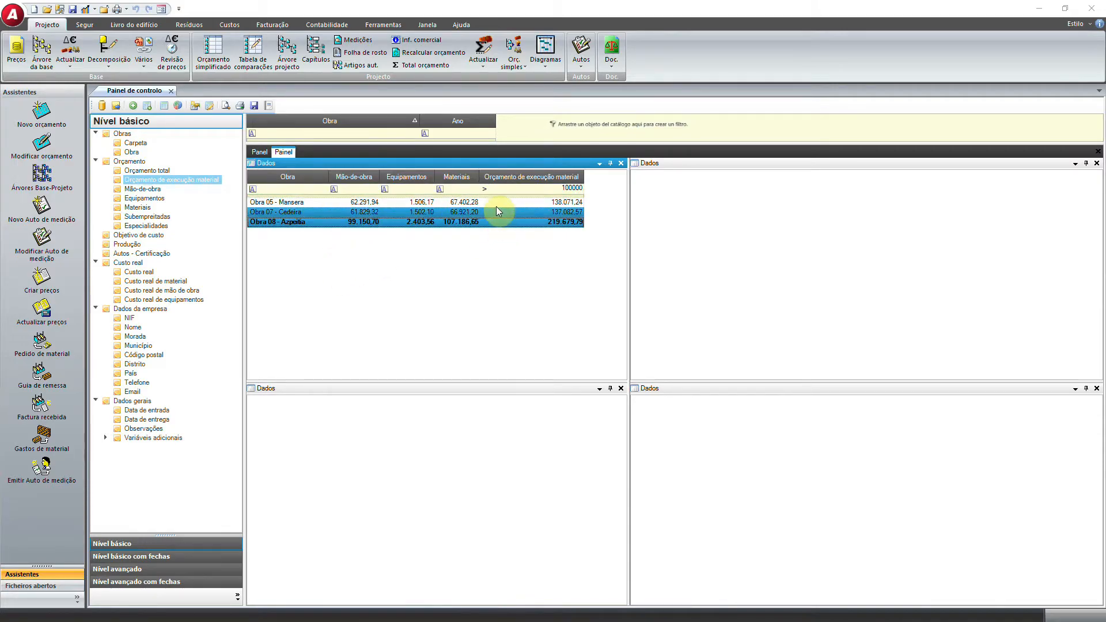
pyautogui.click(519, 189)
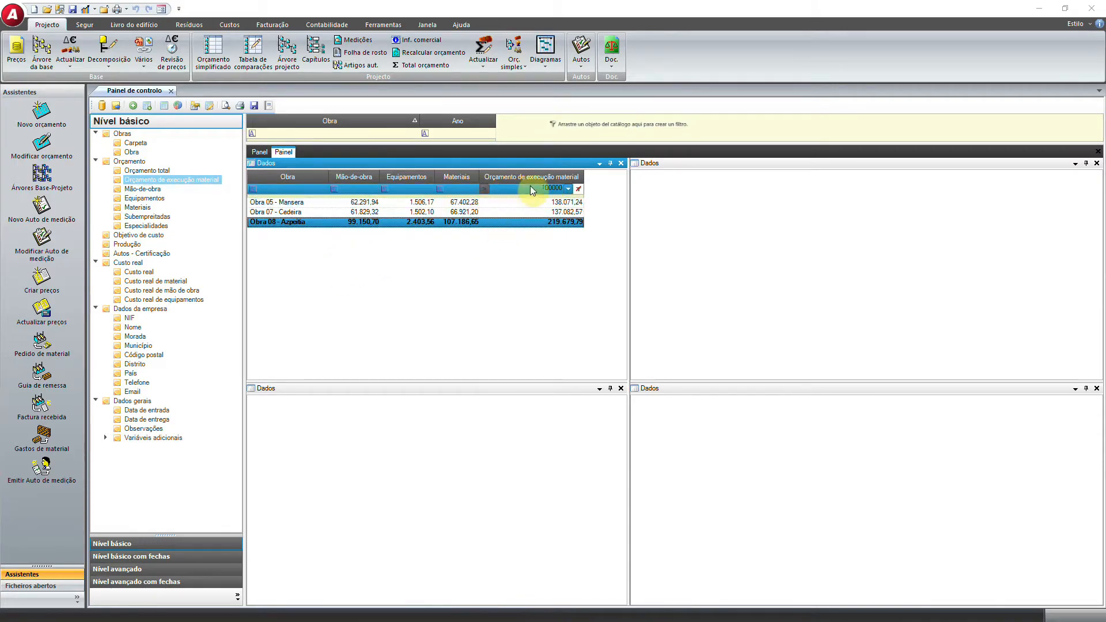
pyautogui.click(579, 190)
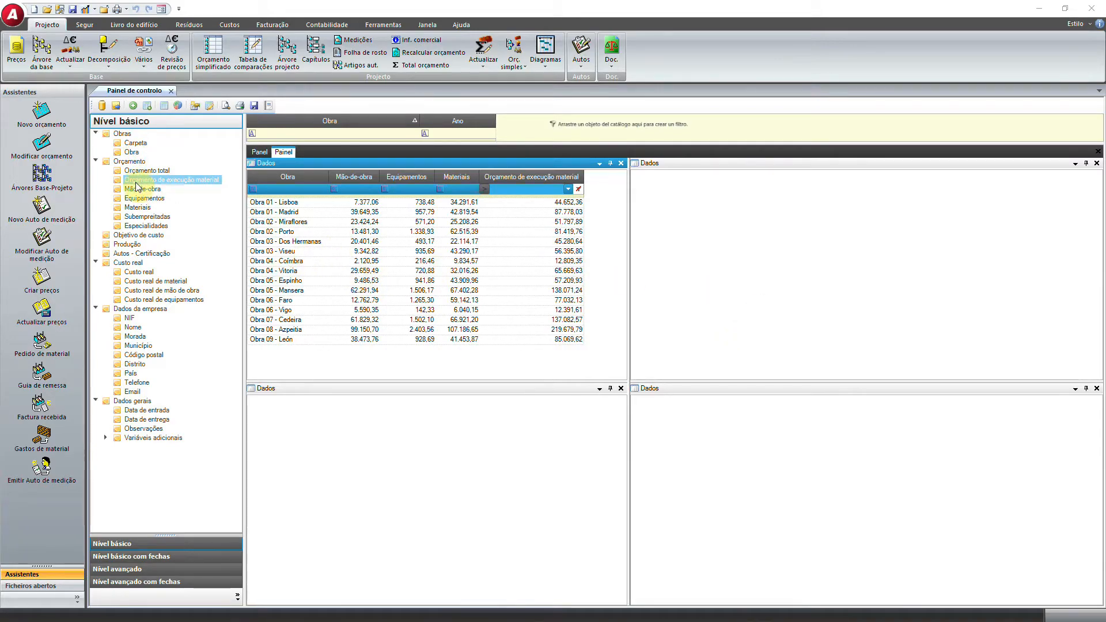
# Add the Obra field to the upper-right data window and widen its column to fit the full project names
pyautogui.click(132, 152)
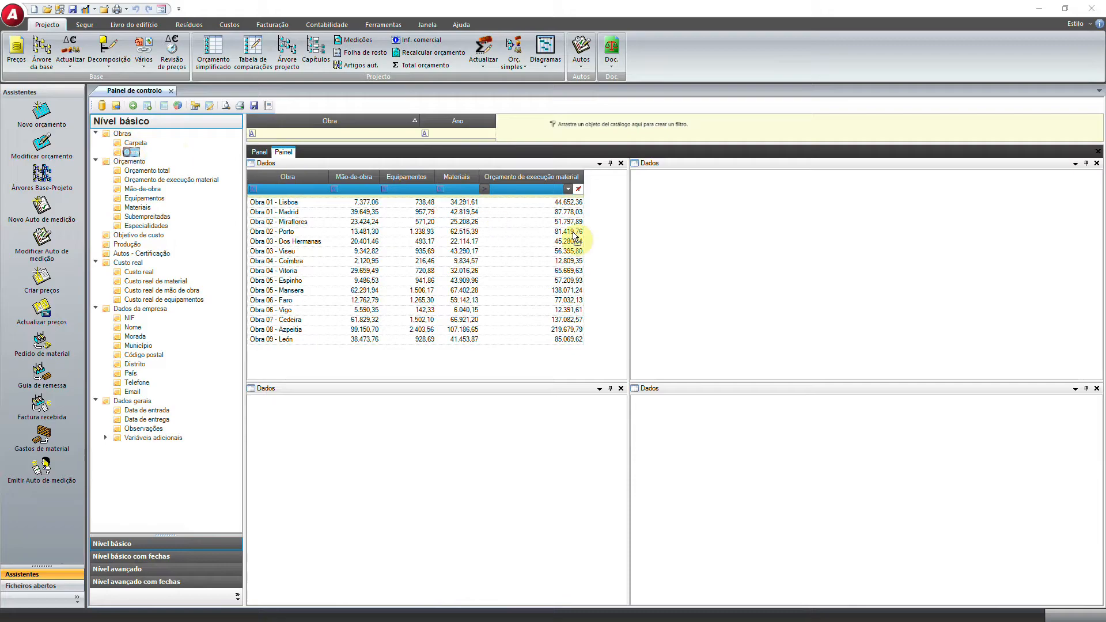
pyautogui.moveTo(678, 221); pyautogui.dragTo(679, 222)
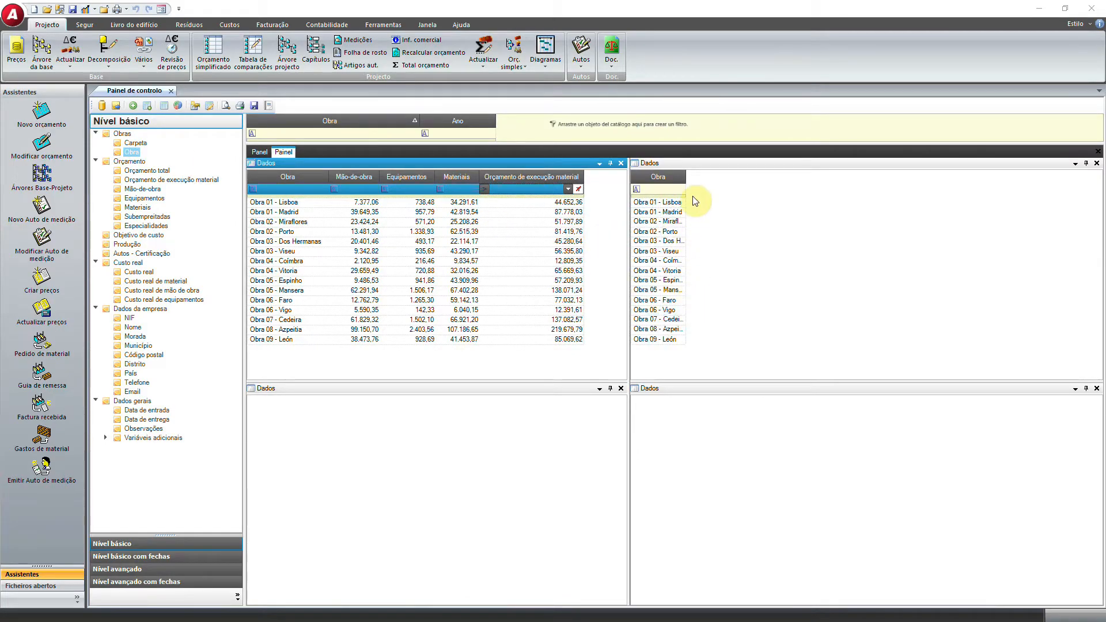
pyautogui.moveTo(686, 177); pyautogui.dragTo(720, 177)
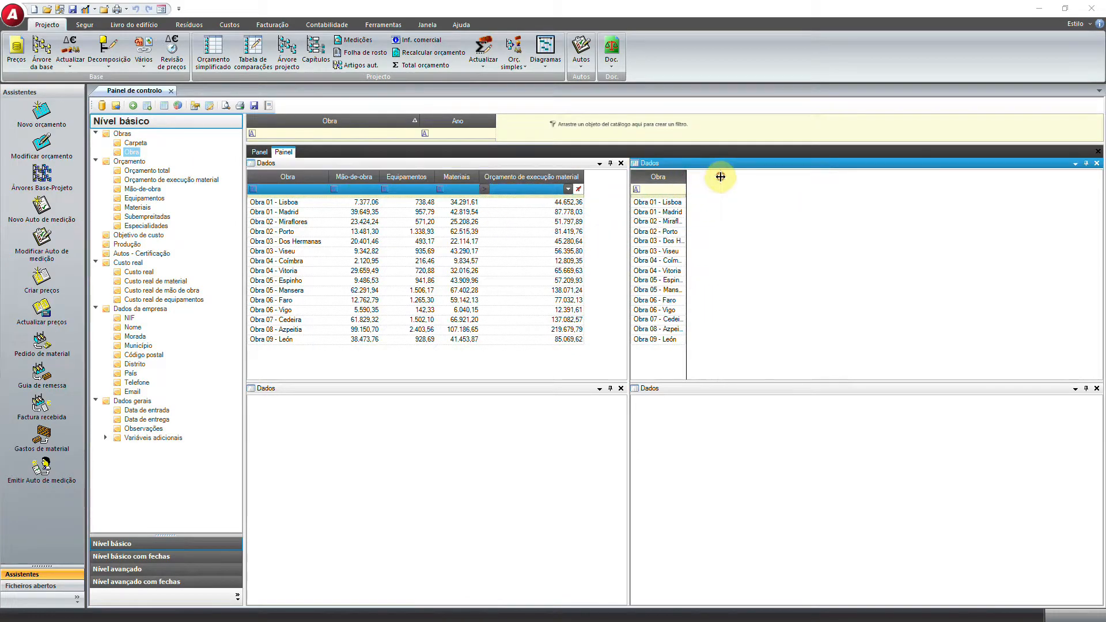
# Add Mão-de-obra, Equipamentos and Materiais columns beside Obra in the upper-right data window
pyautogui.click(143, 189)
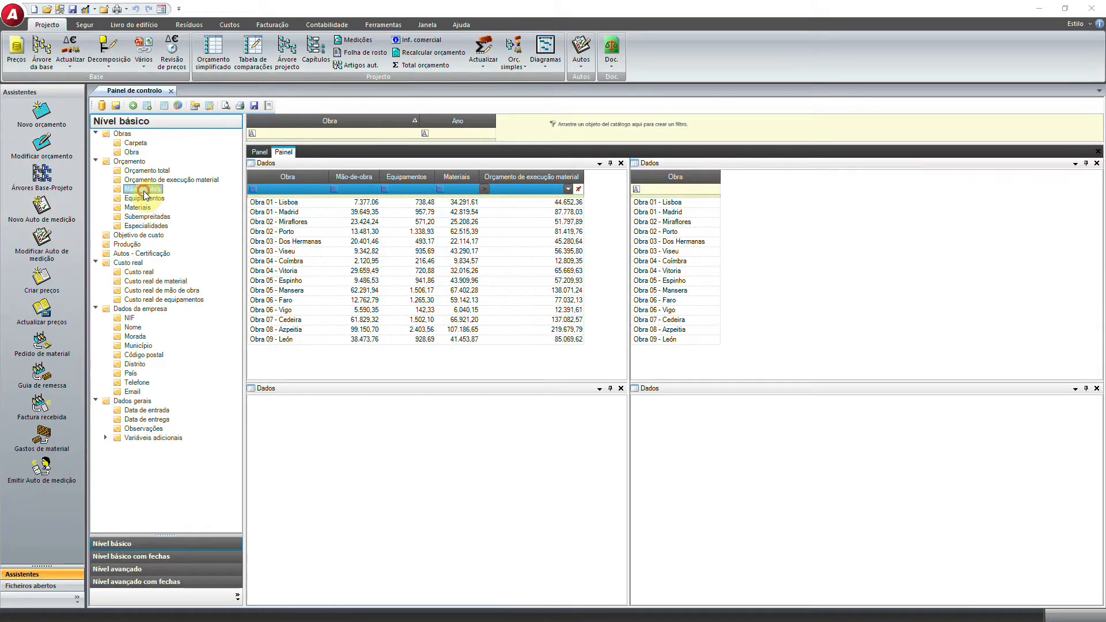
pyautogui.moveTo(150, 194); pyautogui.dragTo(751, 202)
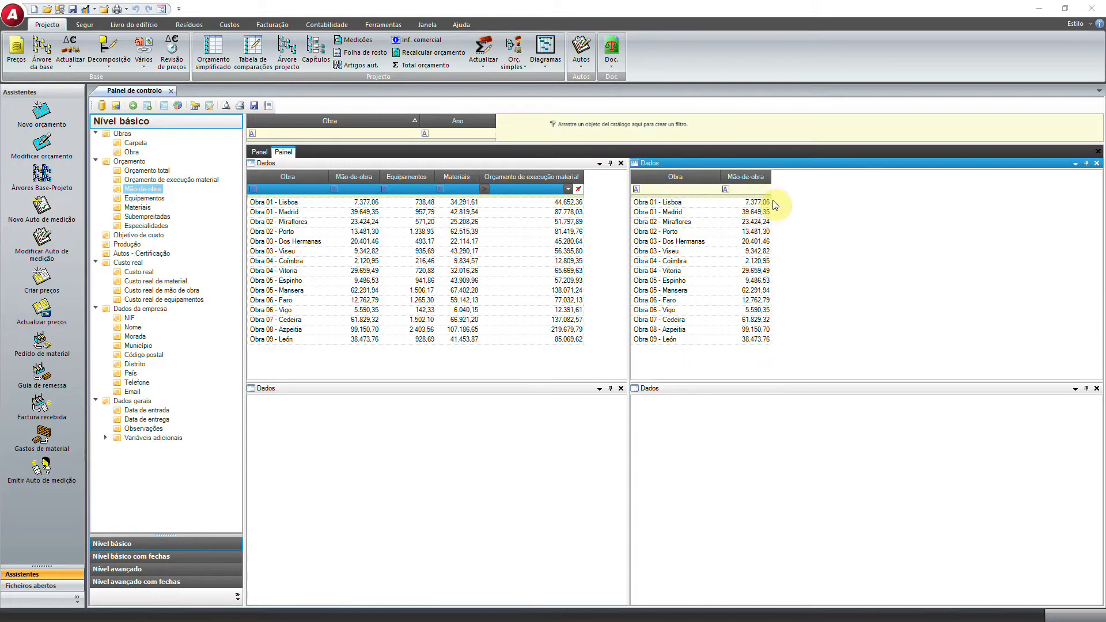
pyautogui.click(580, 225)
pyautogui.click(151, 199)
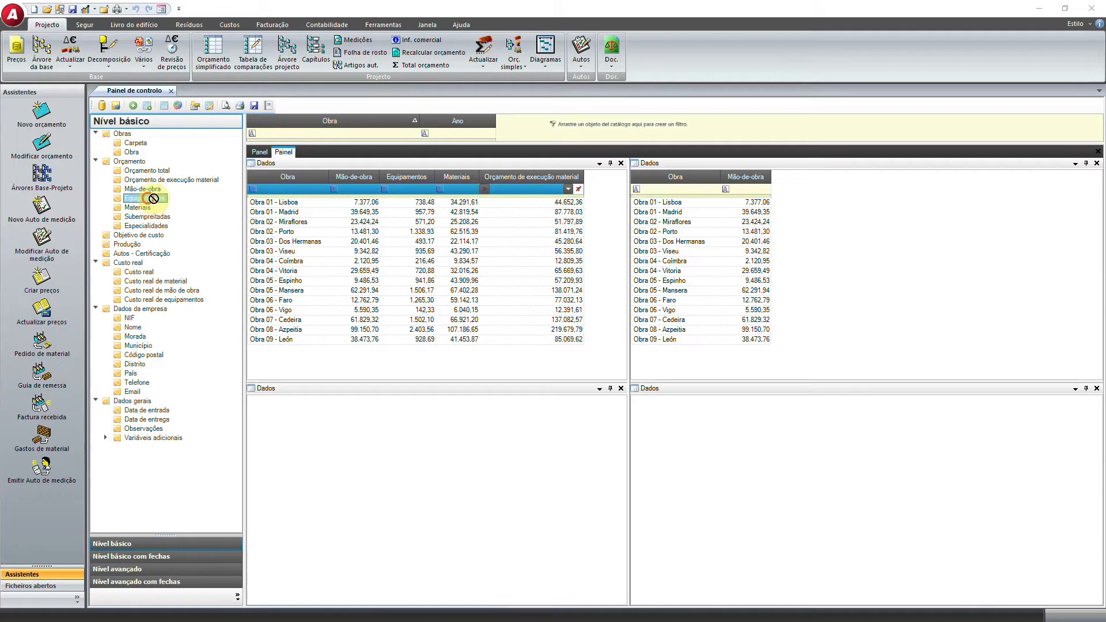
pyautogui.moveTo(153, 199); pyautogui.dragTo(824, 211)
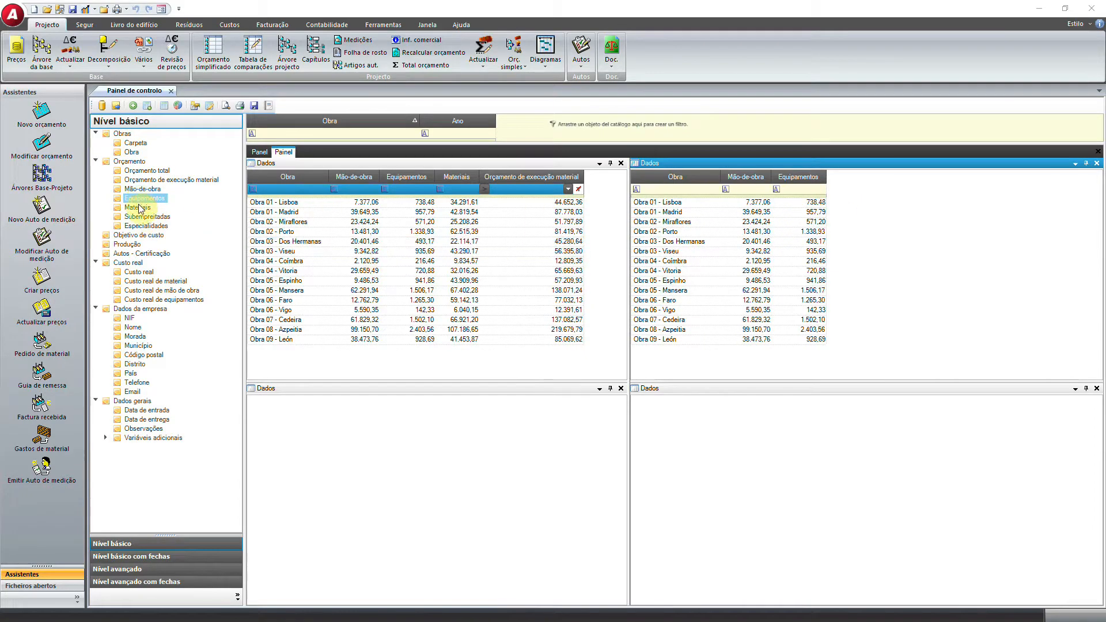
pyautogui.moveTo(140, 208); pyautogui.dragTo(854, 212)
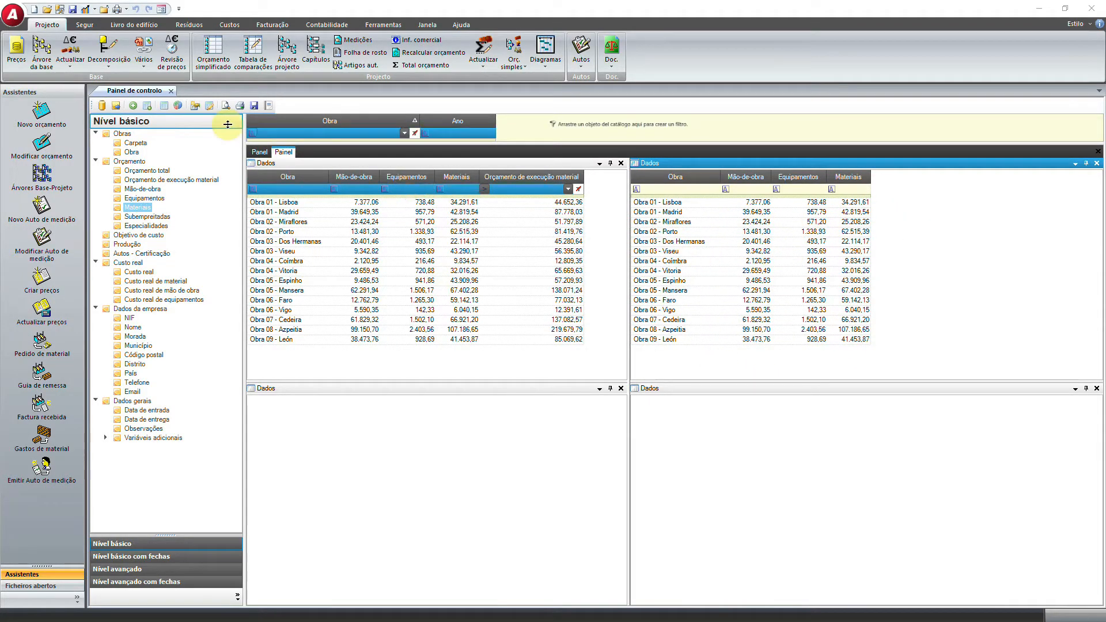
# Convert the upper-right data window to a chart and set its chart type to StackColumnChart
pyautogui.click(178, 107)
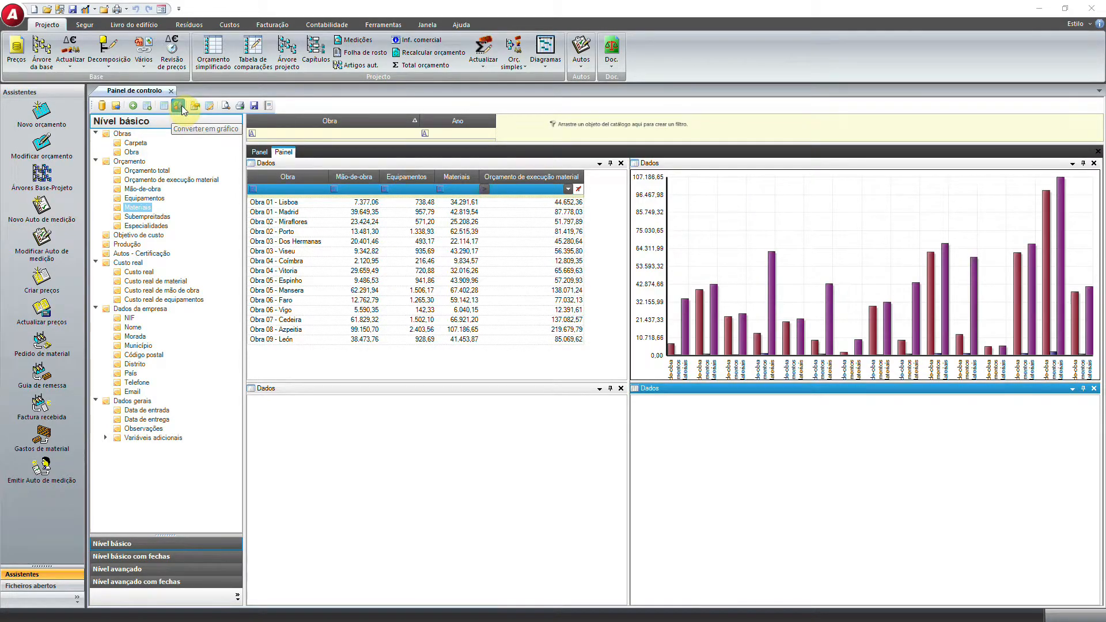
pyautogui.click(747, 212)
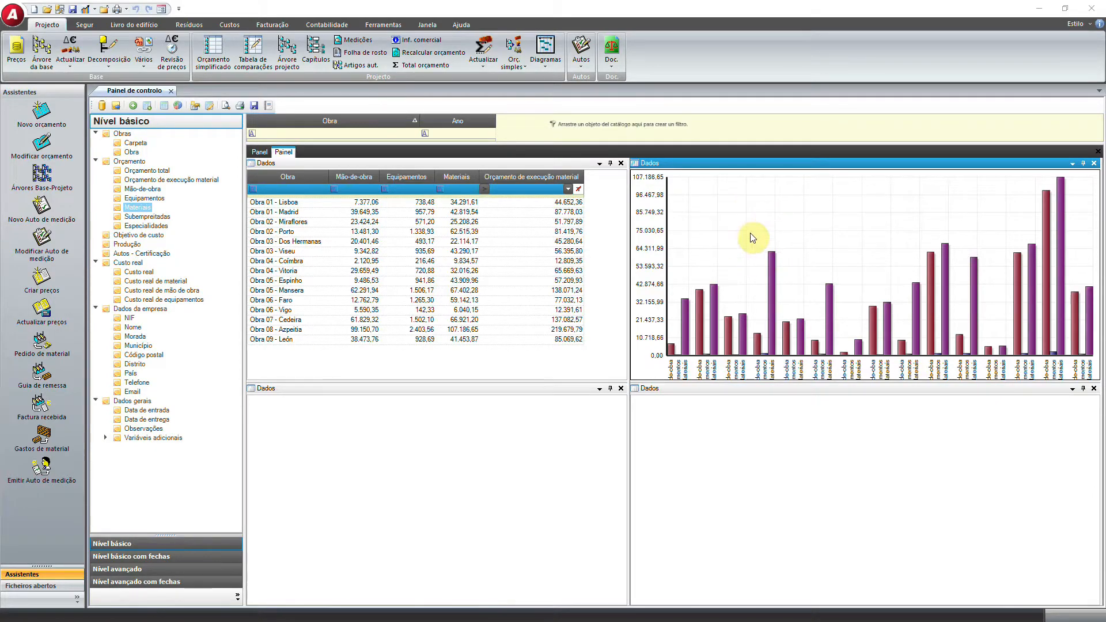
pyautogui.click(209, 108)
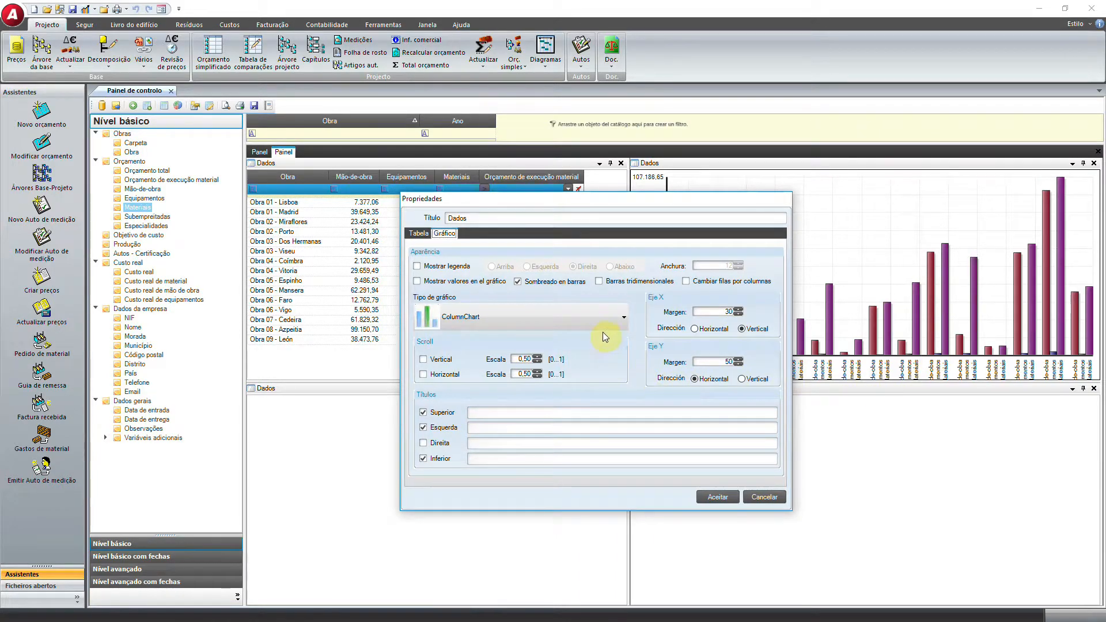
pyautogui.click(624, 320)
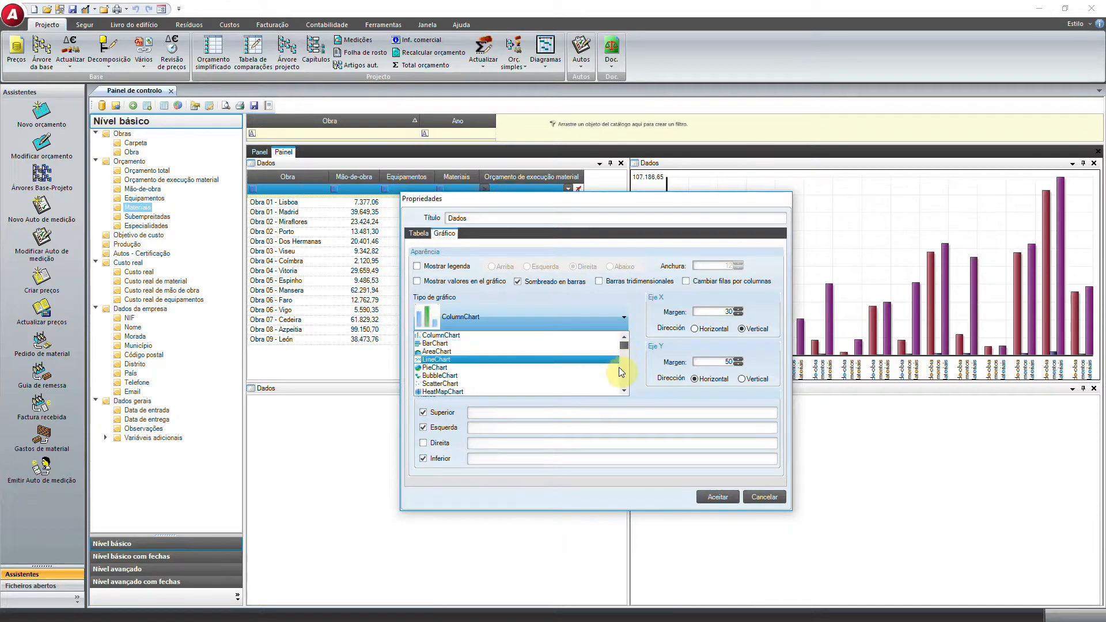
pyautogui.click(623, 391)
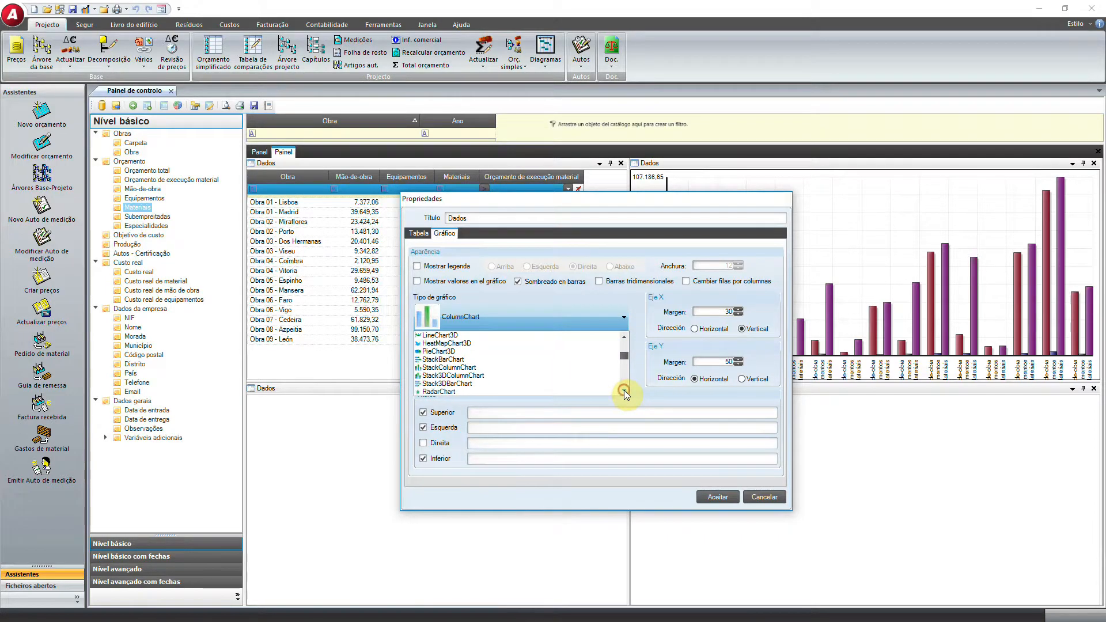
pyautogui.click(623, 391)
pyautogui.click(623, 391)
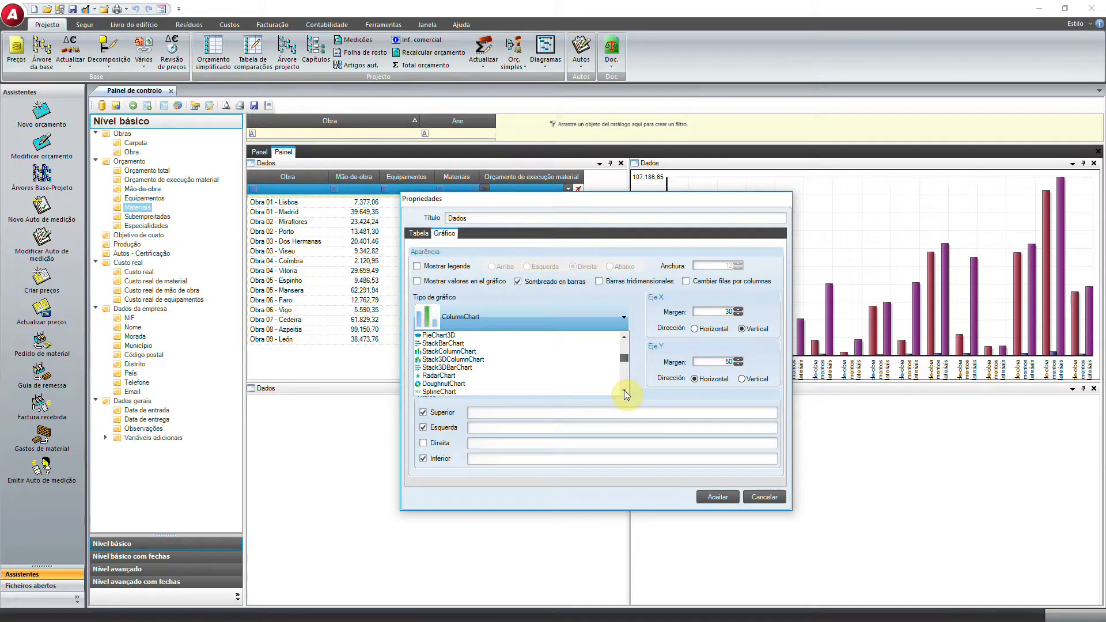
pyautogui.click(500, 351)
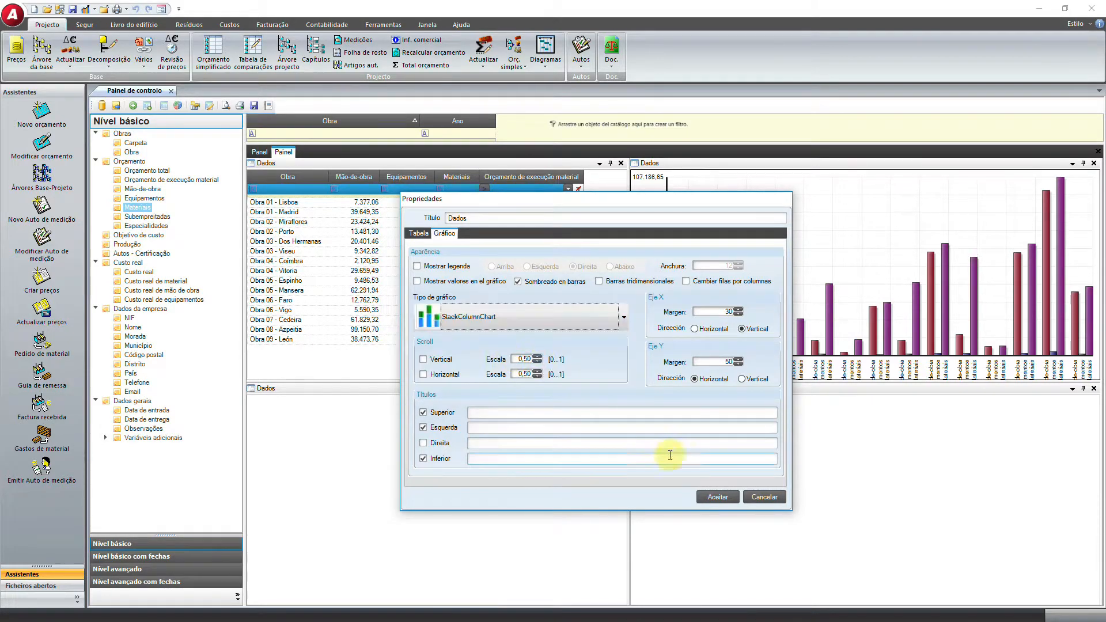
pyautogui.click(727, 496)
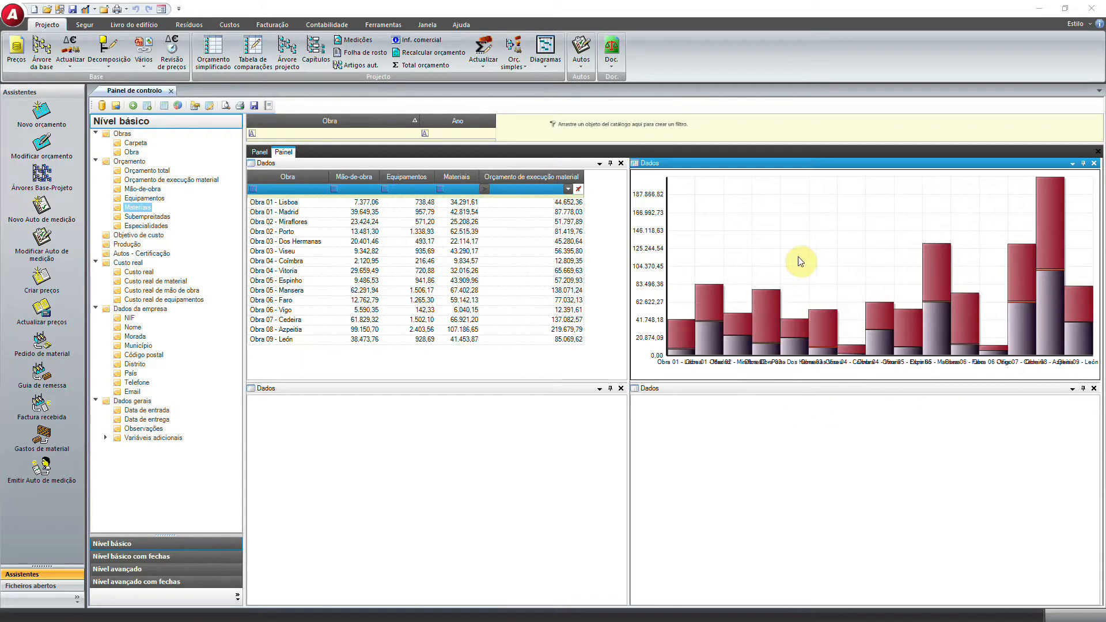
# Show the stacked column chart's legend on its right side (Direita) with a width of 20
pyautogui.click(212, 106)
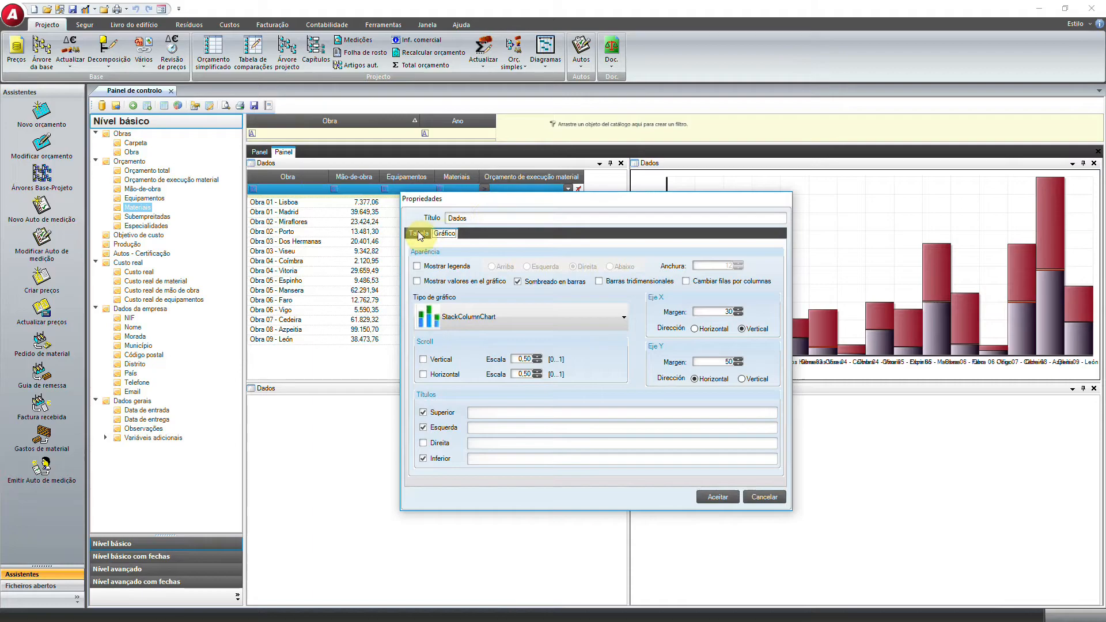
pyautogui.click(418, 266)
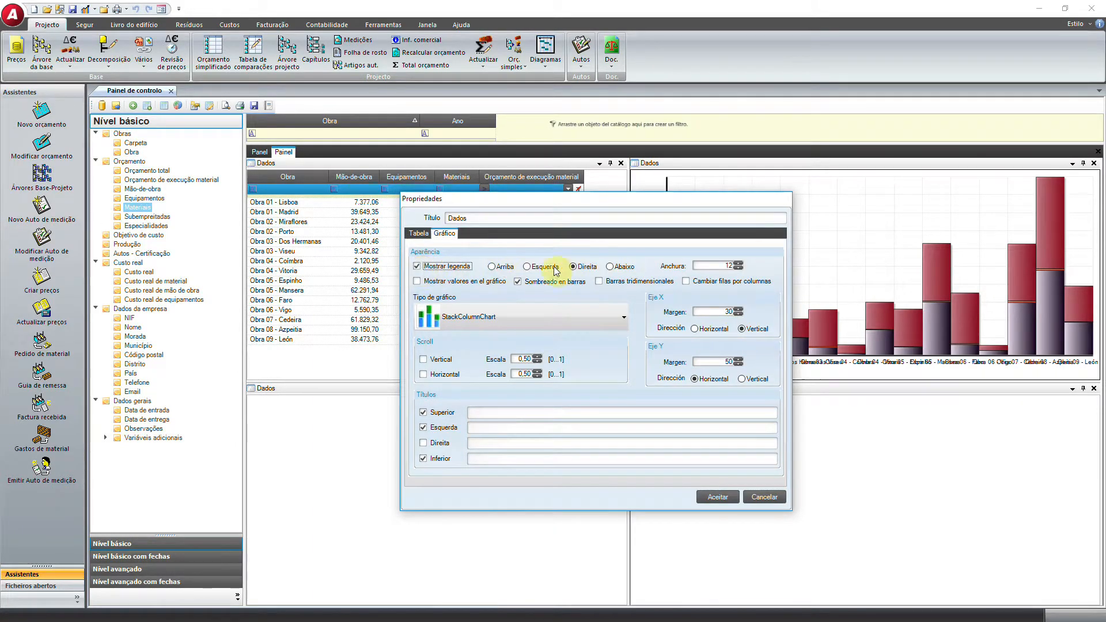
pyautogui.doubleClick(719, 266)
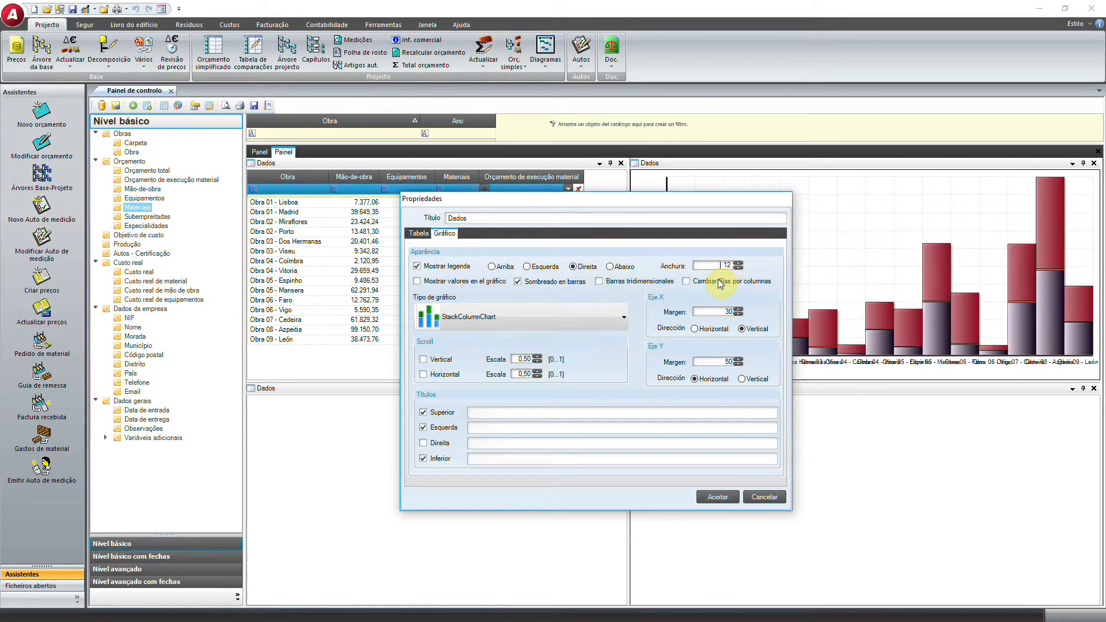
pyautogui.press('BackSpace')
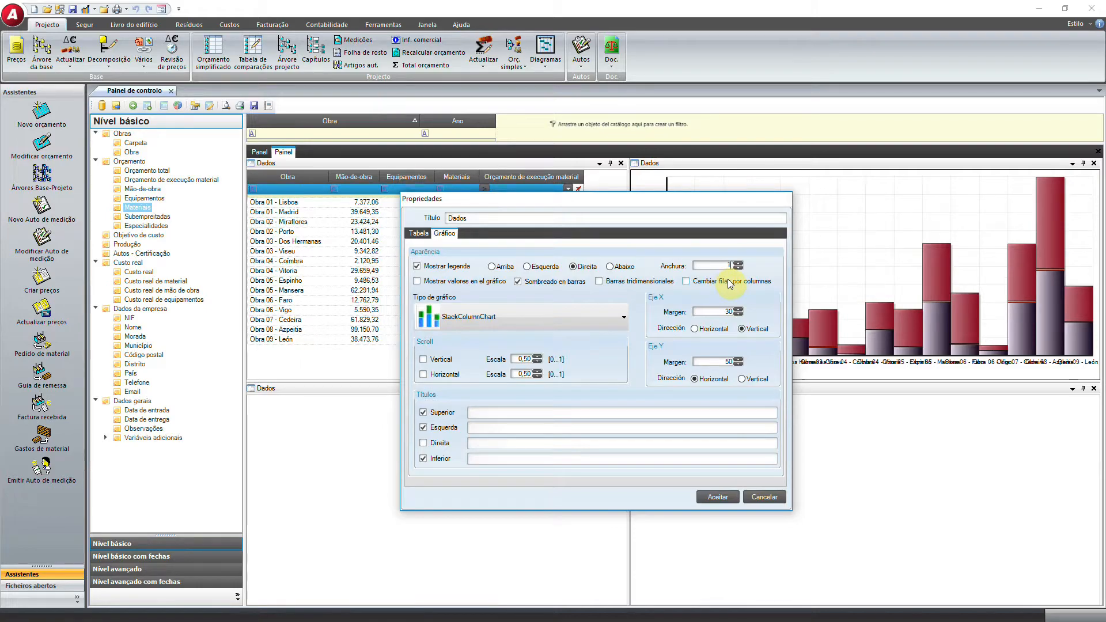
pyautogui.write('20')
pyautogui.click(726, 497)
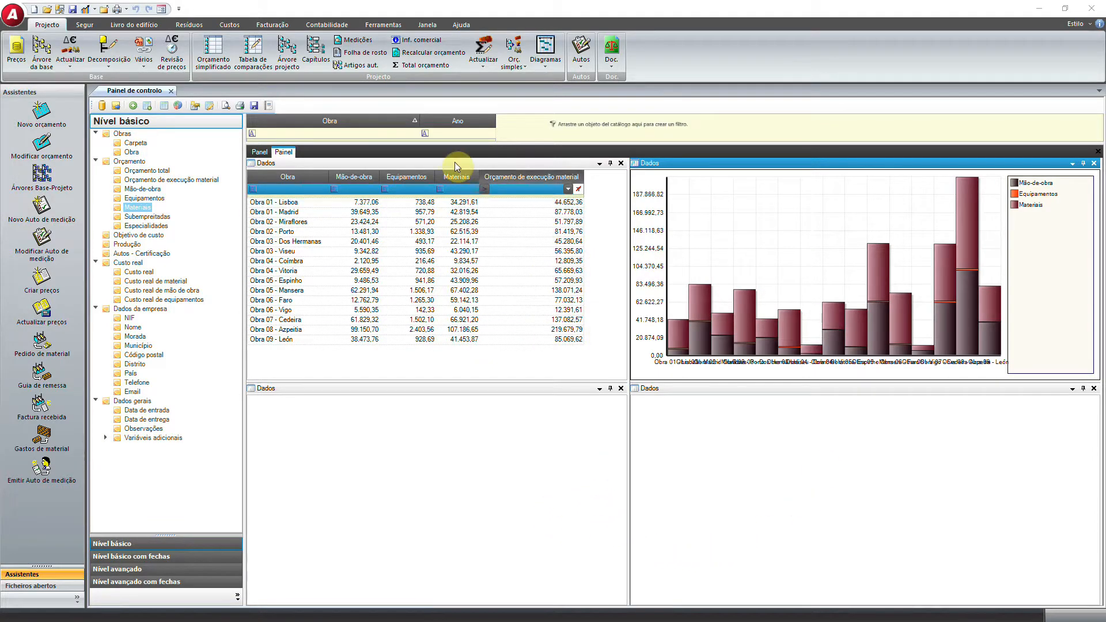
# Add the Carpeta field to the general filters above the data windows and widen it
pyautogui.click(249, 135)
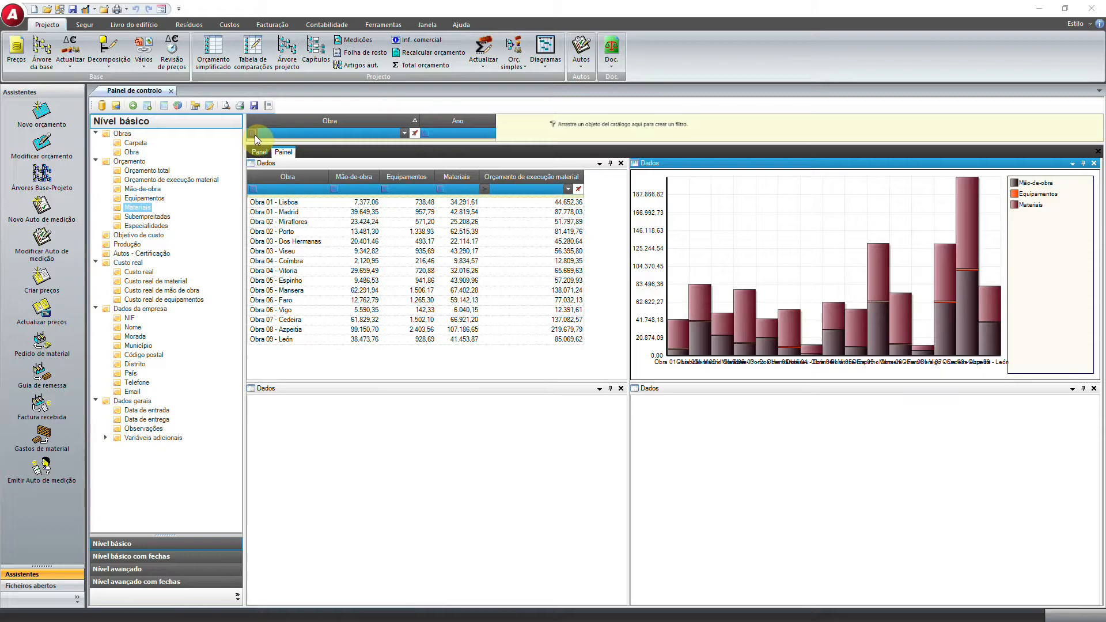
pyautogui.click(253, 135)
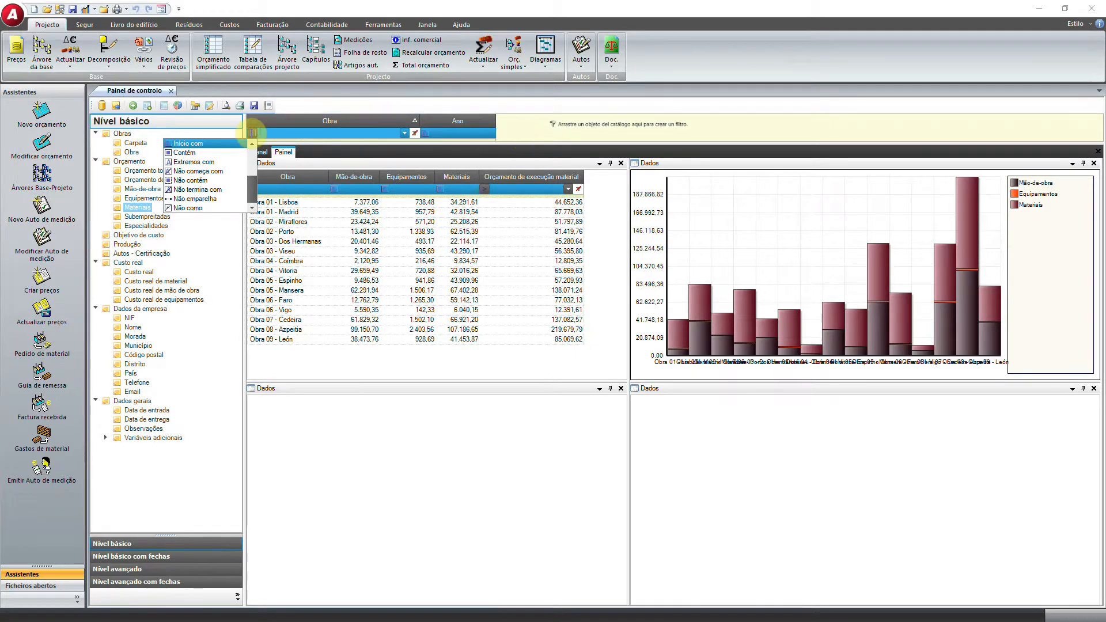
pyautogui.click(136, 143)
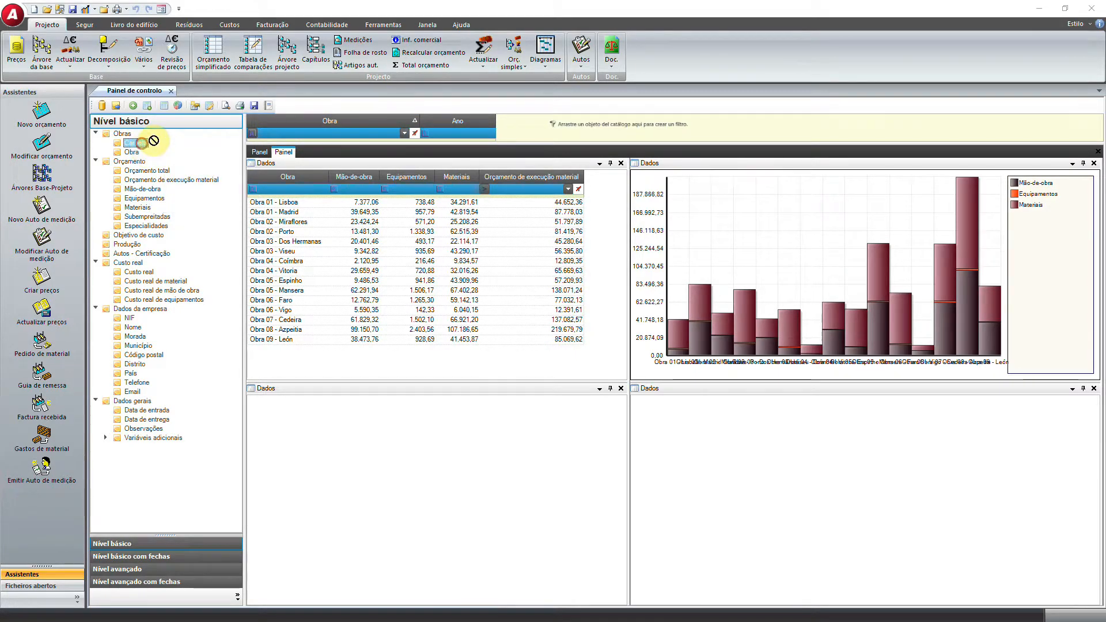
pyautogui.moveTo(144, 149); pyautogui.dragTo(513, 123)
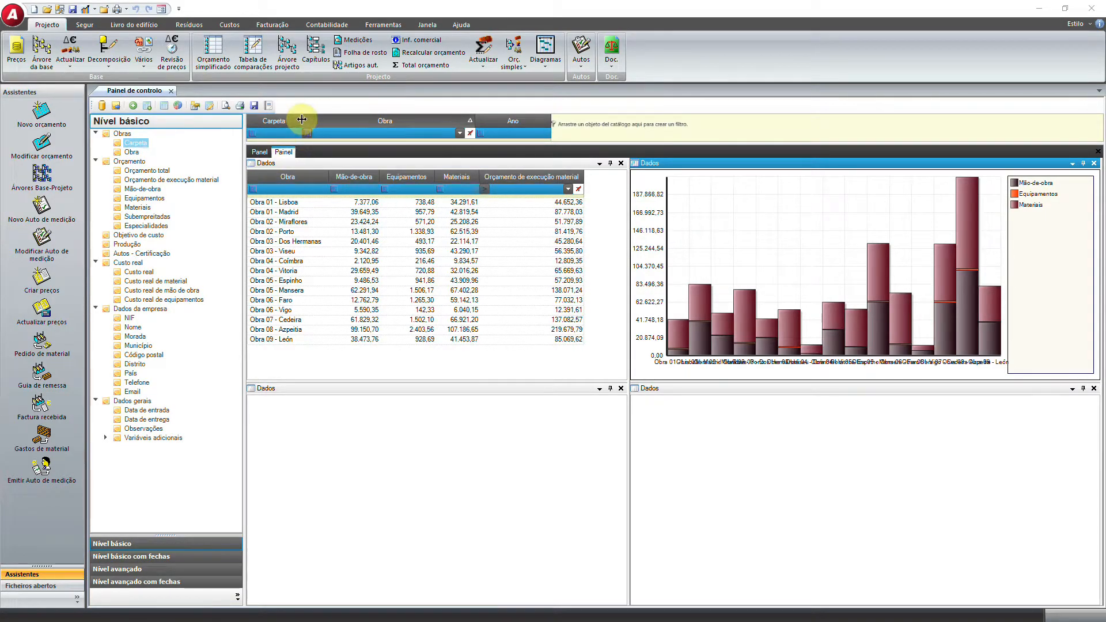
pyautogui.moveTo(302, 121); pyautogui.dragTo(345, 121)
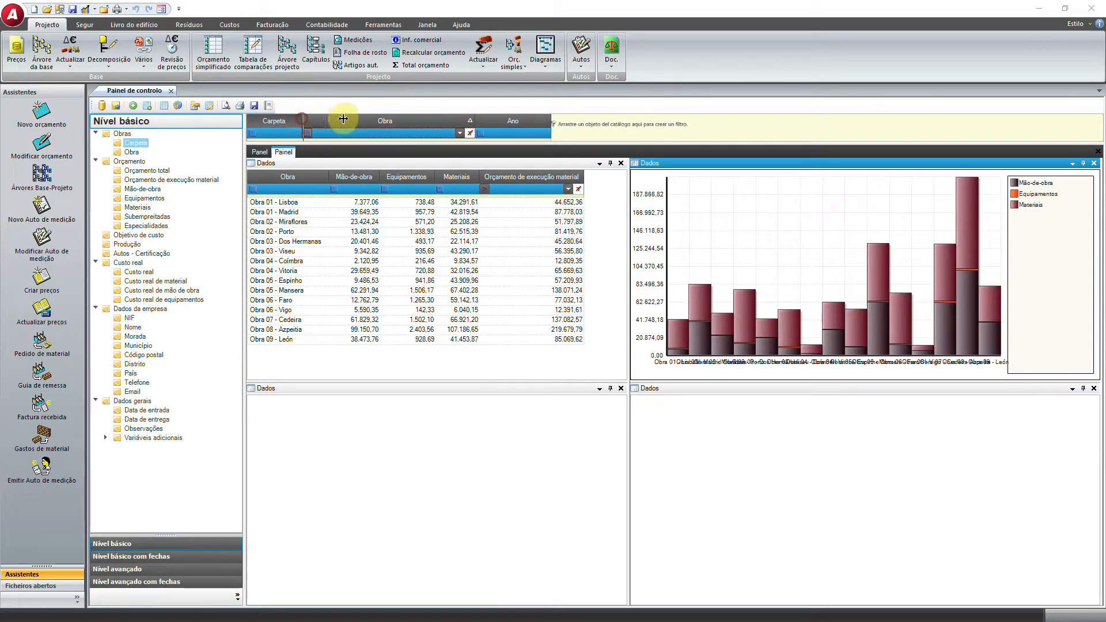
# Filter all data windows by the Exemplos\Portugal folder in the Carpeta filter, and clear that filter
pyautogui.click(254, 134)
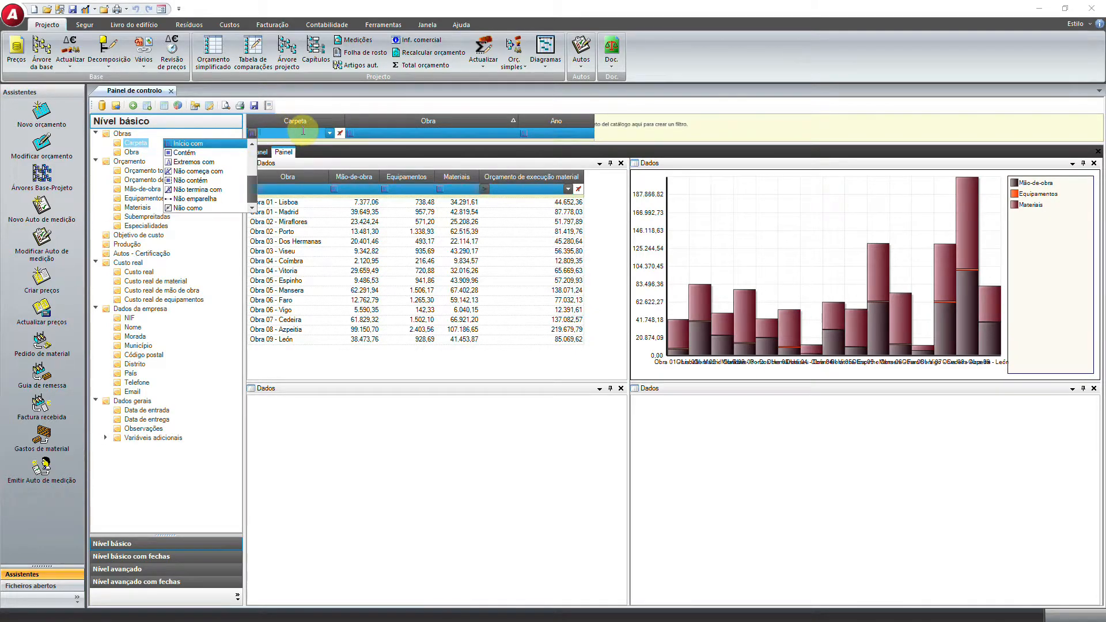
pyautogui.click(330, 134)
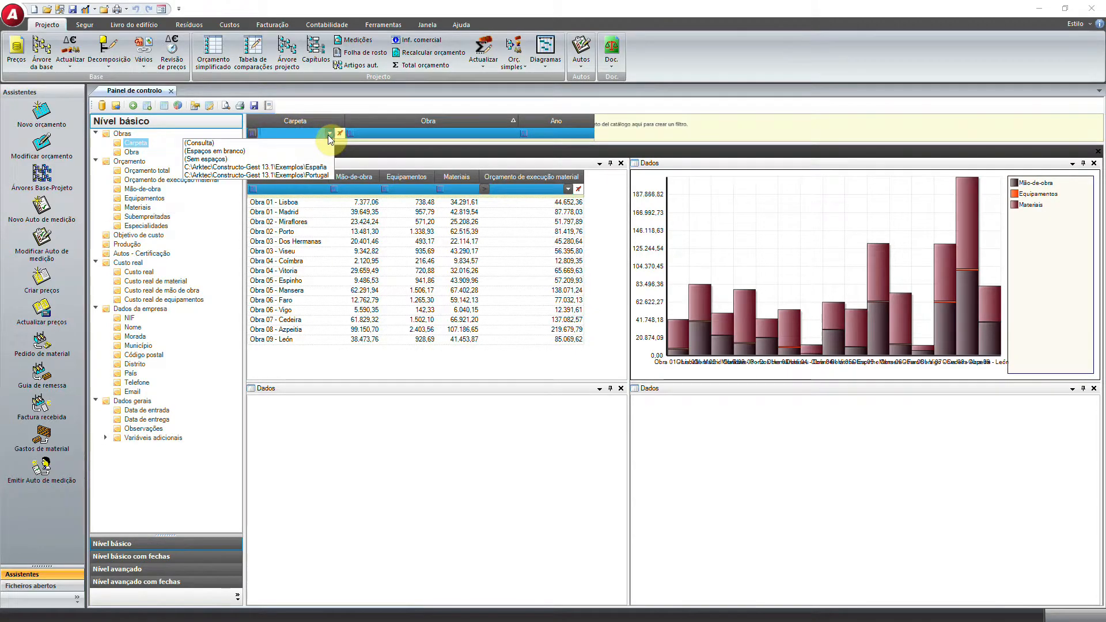
pyautogui.click(311, 175)
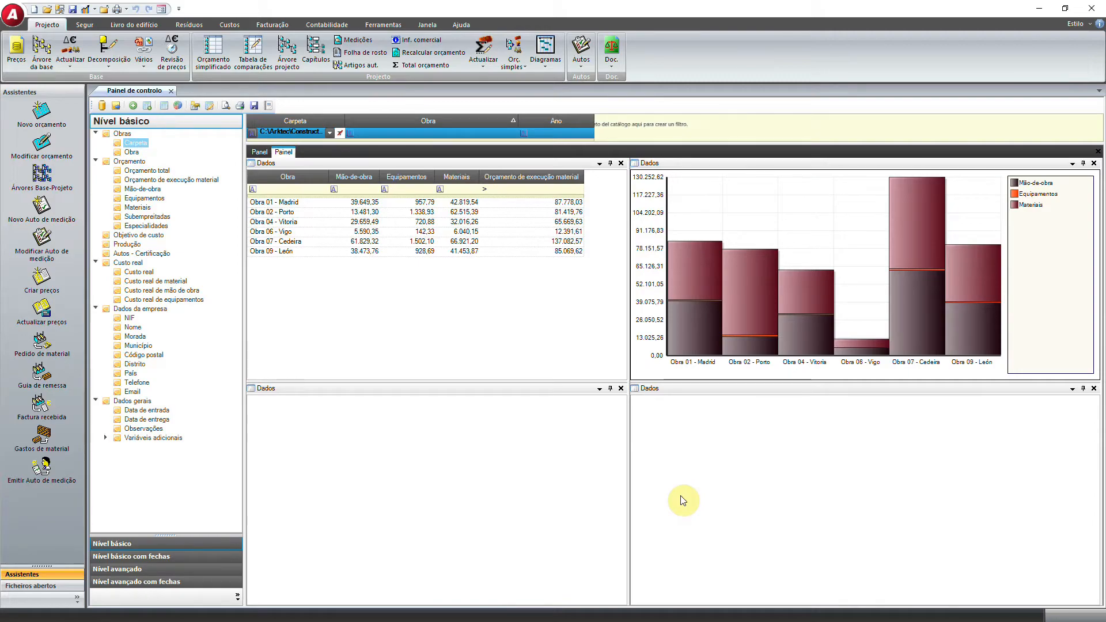
pyautogui.click(340, 133)
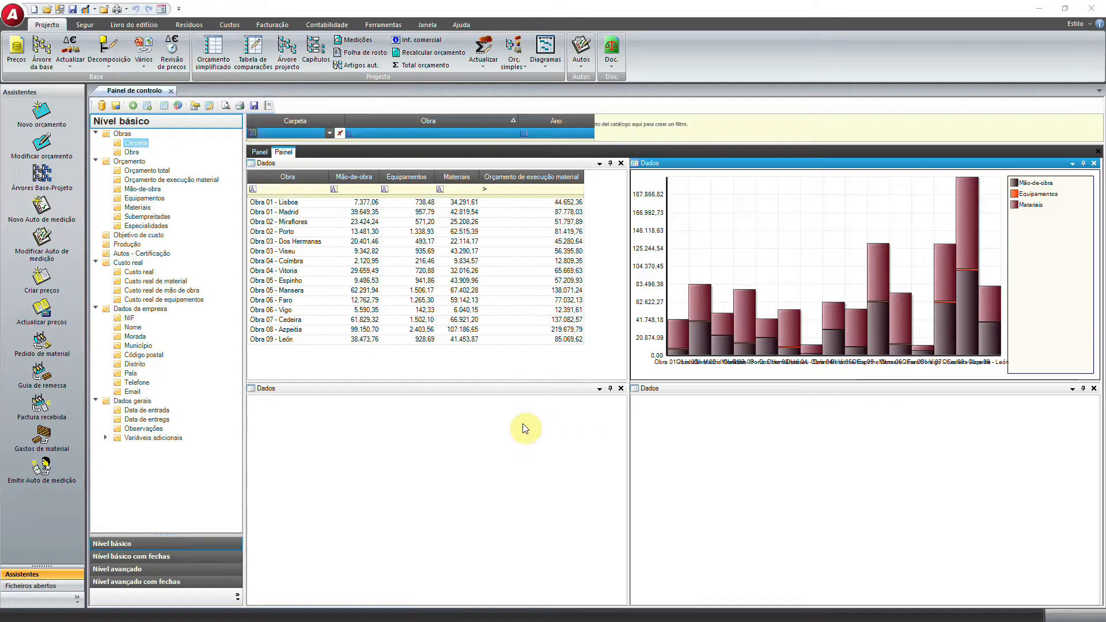
# Add the Obra and Custo real de material columns to the lower-left data window
pyautogui.click(372, 389)
pyautogui.moveTo(130, 152); pyautogui.dragTo(329, 404)
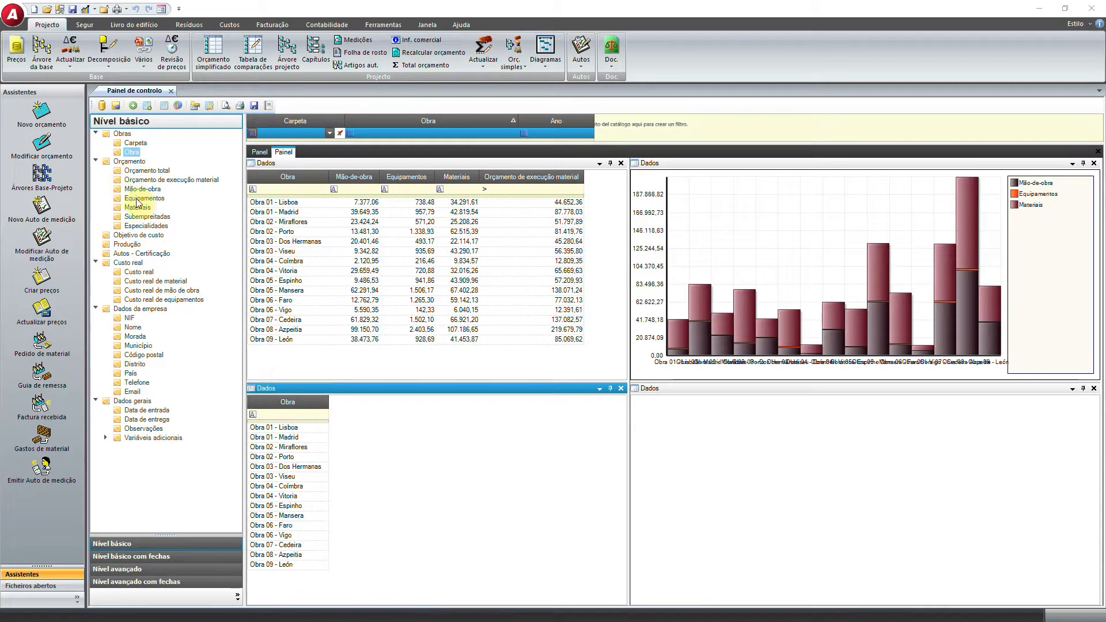
pyautogui.click(151, 281)
pyautogui.moveTo(152, 285); pyautogui.dragTo(358, 406)
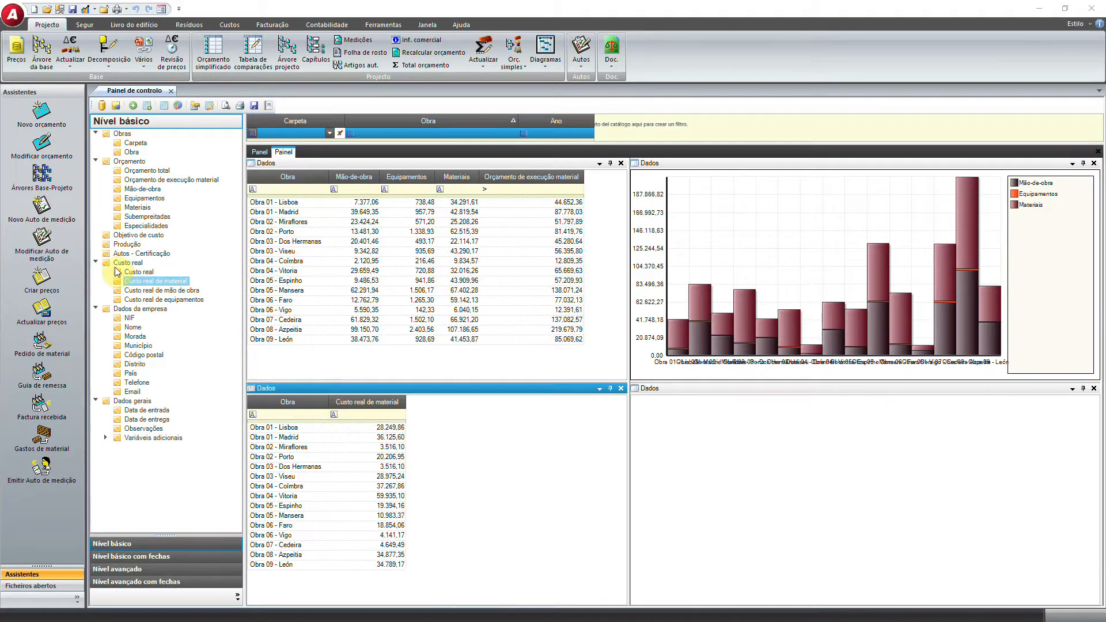
# Add Custo real de mão de obra, Custo real de equipamentos and Custo real columns to the lower-left data window and widen the window
pyautogui.click(151, 290)
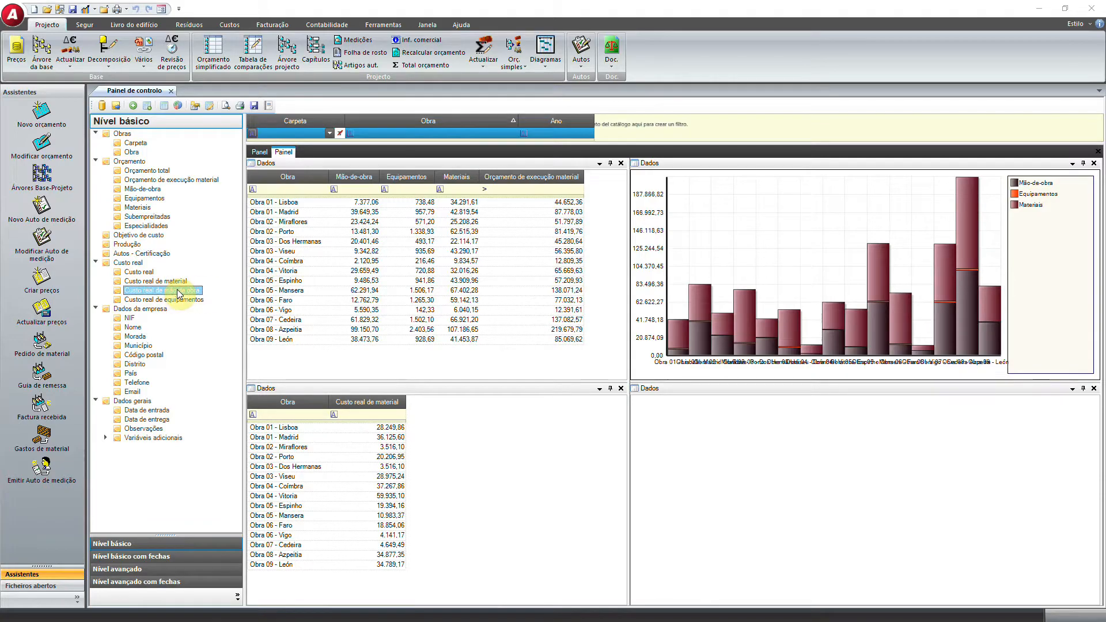
pyautogui.click(417, 403)
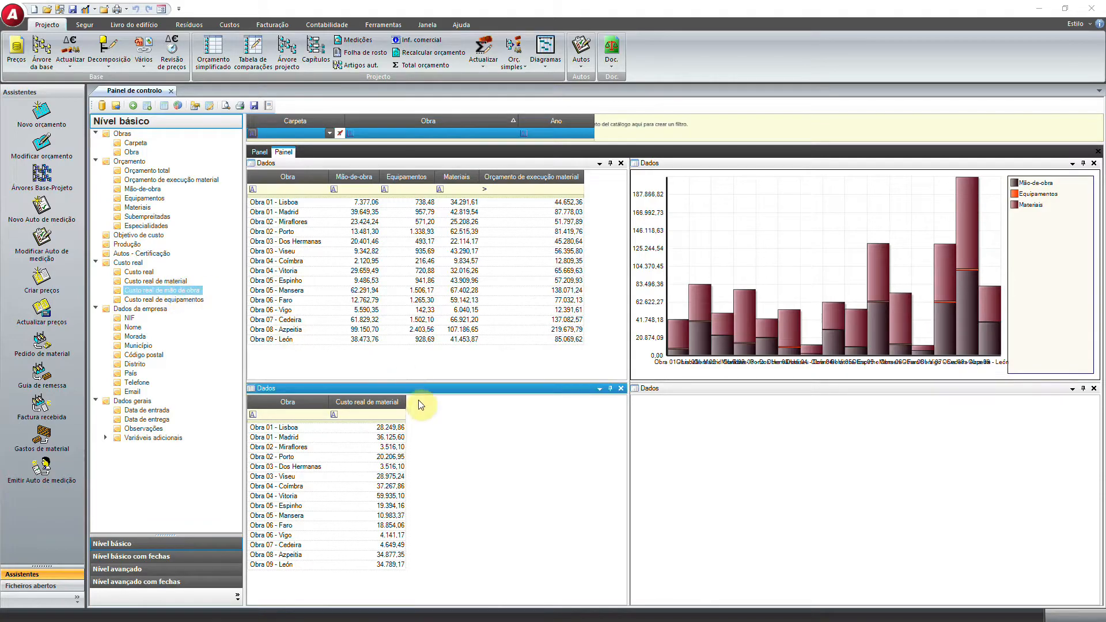
pyautogui.doubleClick(171, 292)
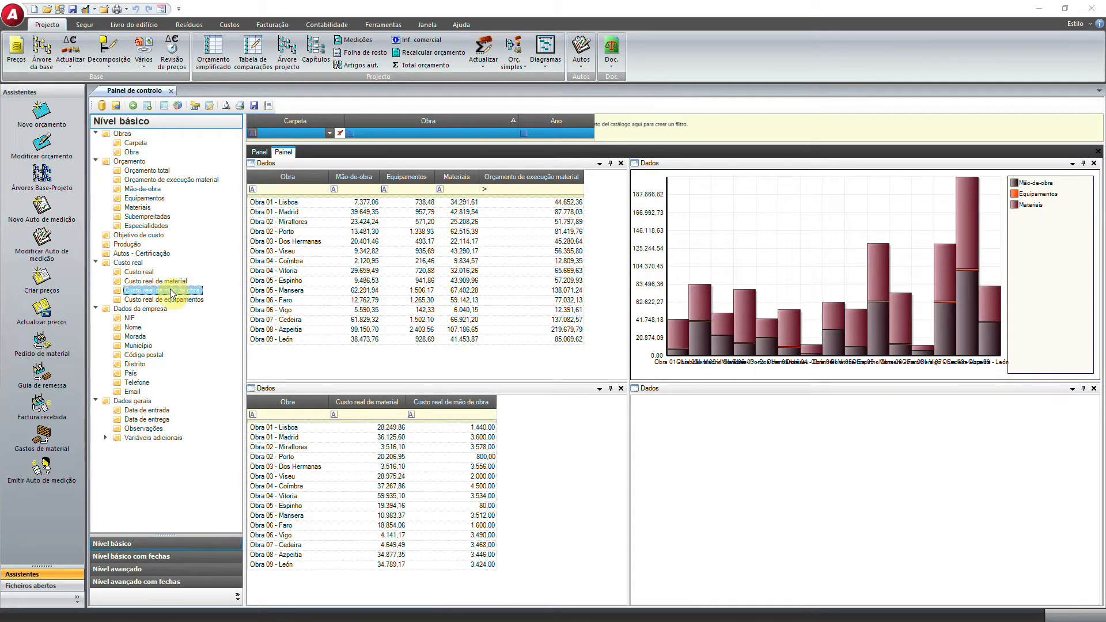
pyautogui.click(161, 300)
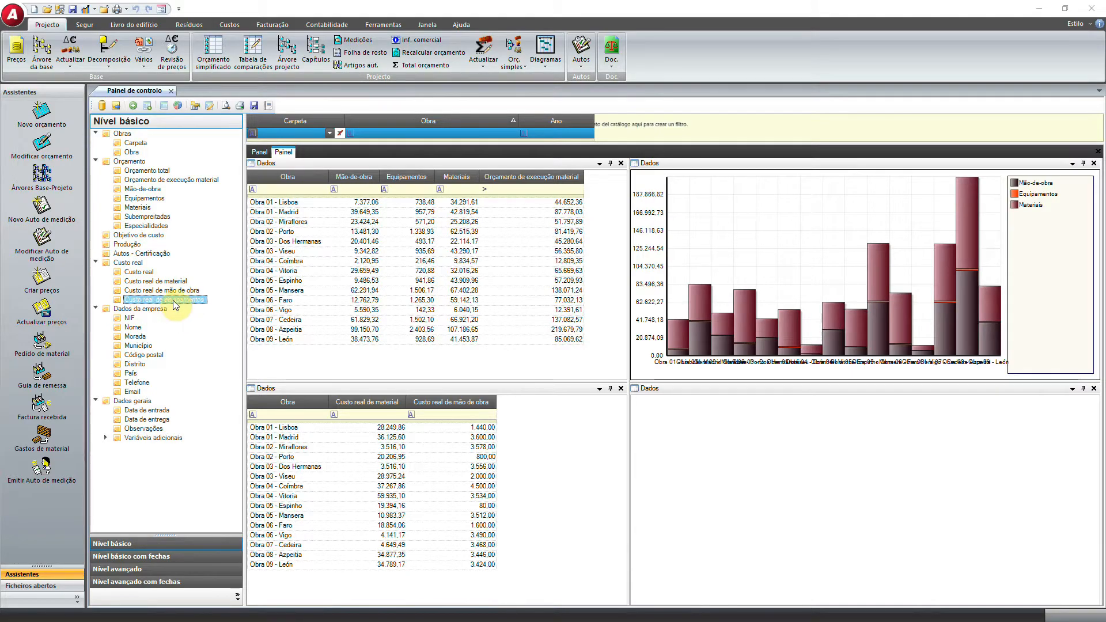
pyautogui.doubleClick(173, 300)
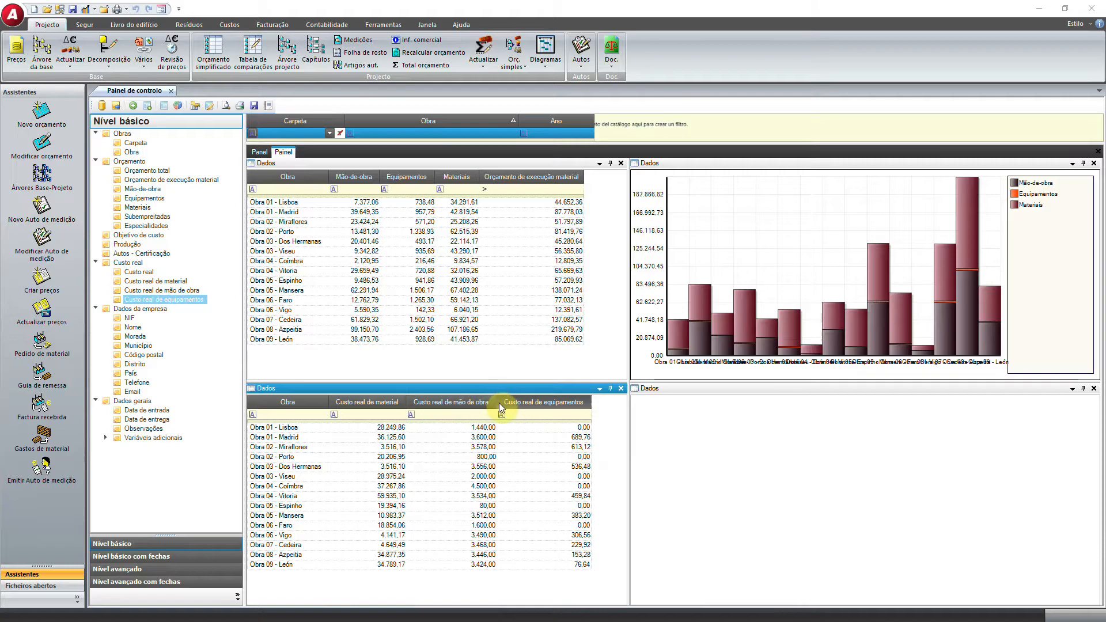
pyautogui.doubleClick(148, 273)
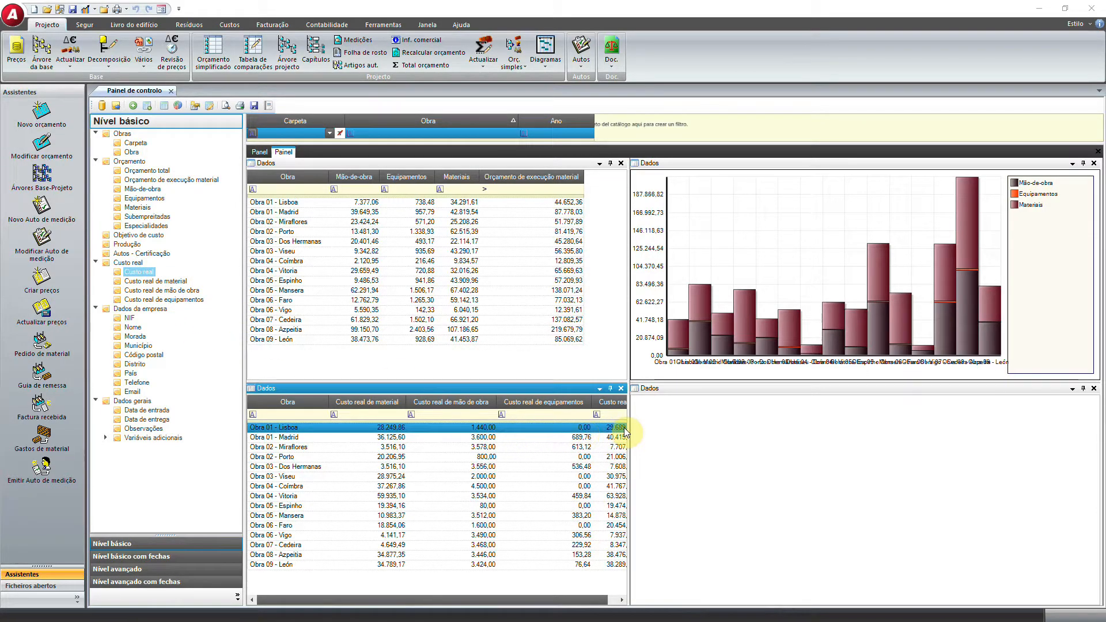
pyautogui.moveTo(628, 426); pyautogui.dragTo(641, 423)
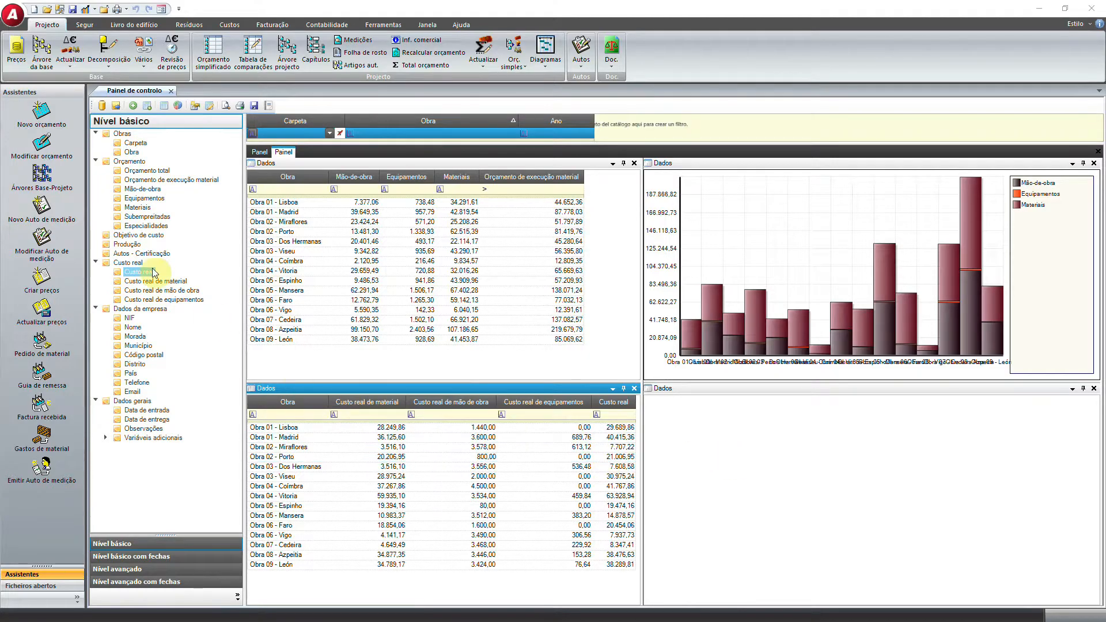
# Fill the lower-right data window with Obra, Custo real de material, Custo real de mão de obra, Custo real de equipamentos and Custo real
pyautogui.click(804, 440)
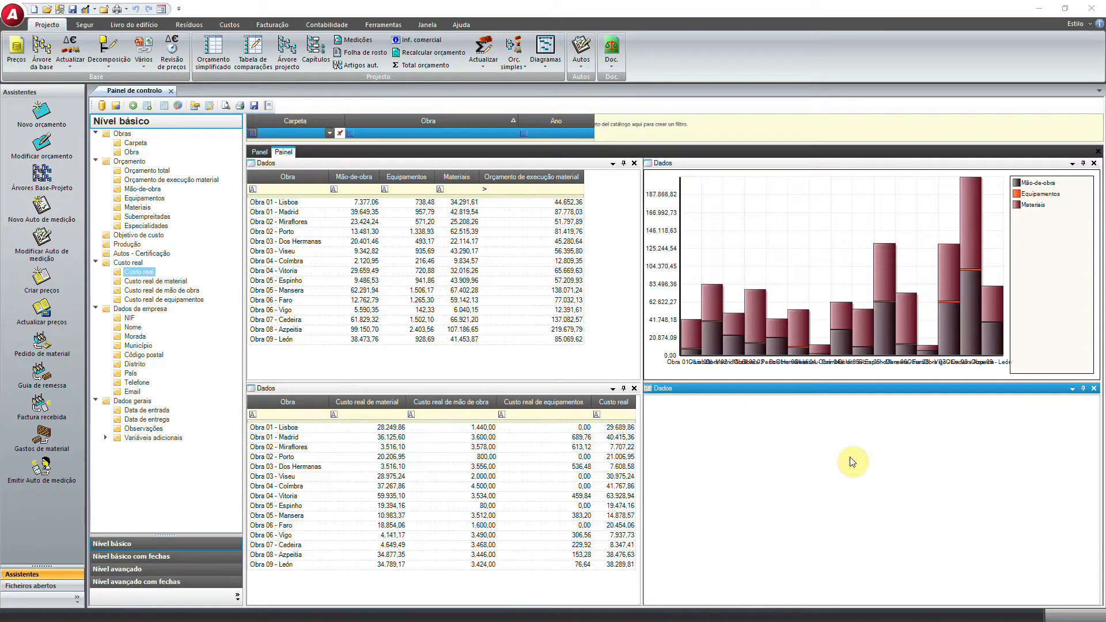
pyautogui.doubleClick(131, 152)
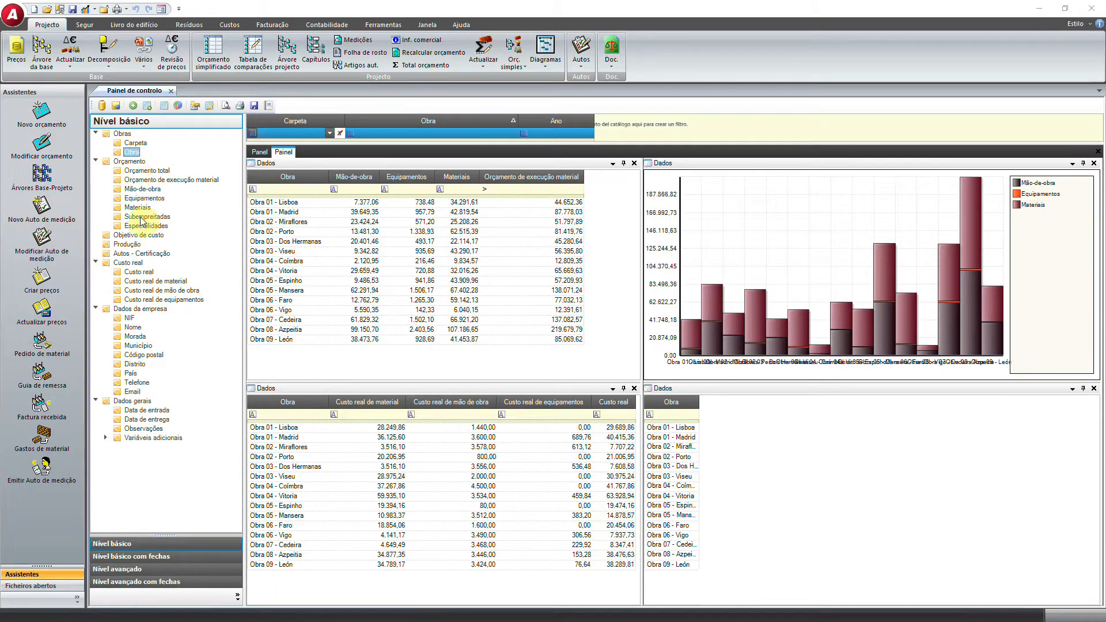
pyautogui.doubleClick(146, 281)
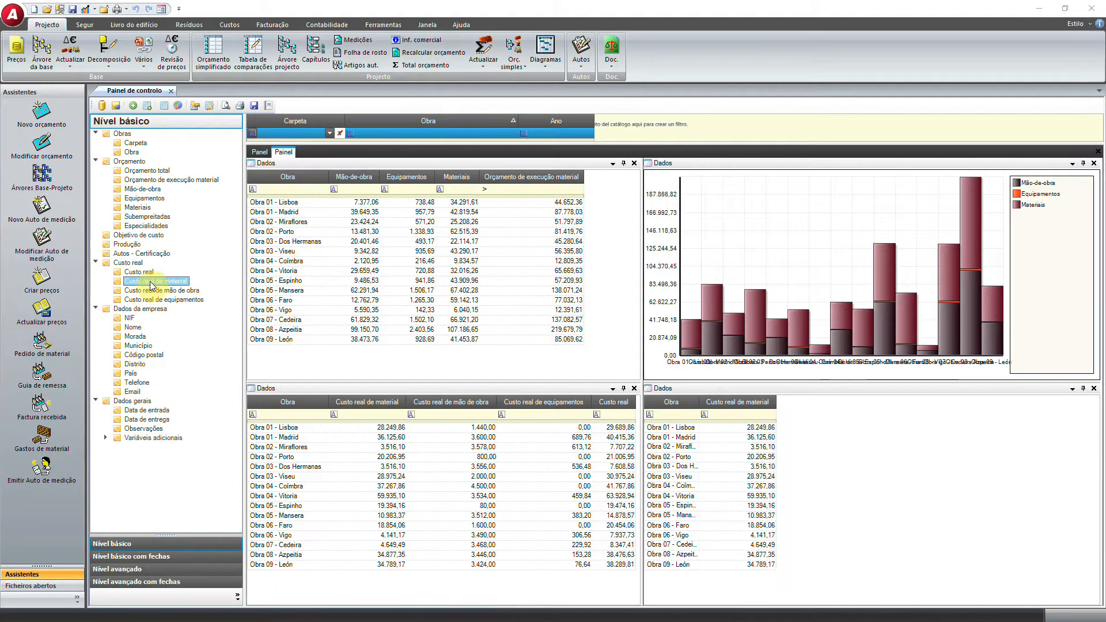
pyautogui.doubleClick(164, 291)
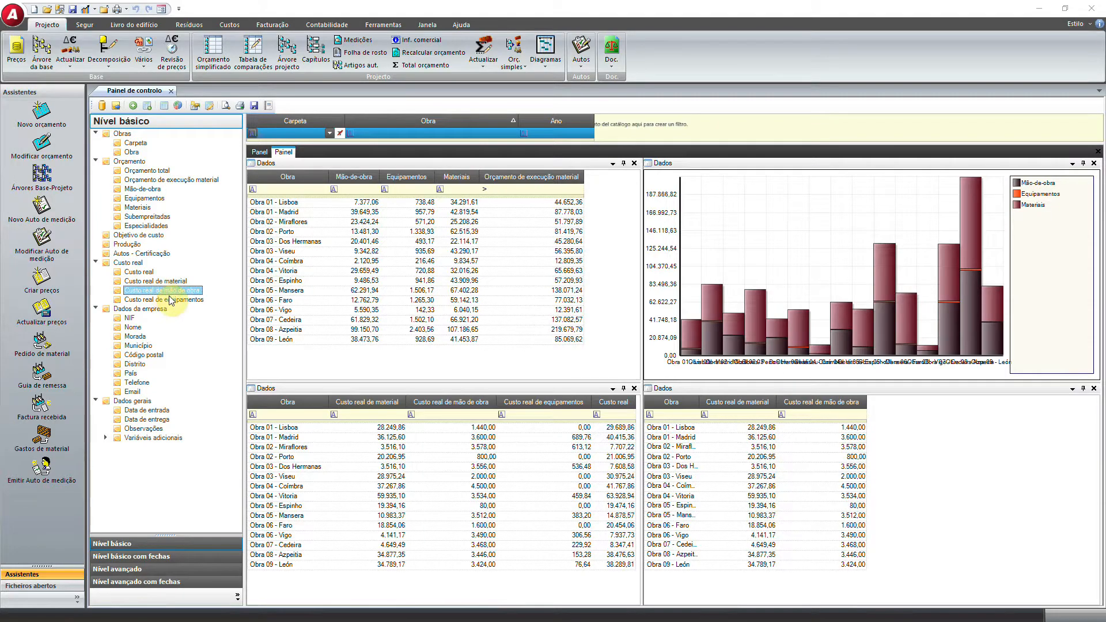
pyautogui.doubleClick(171, 300)
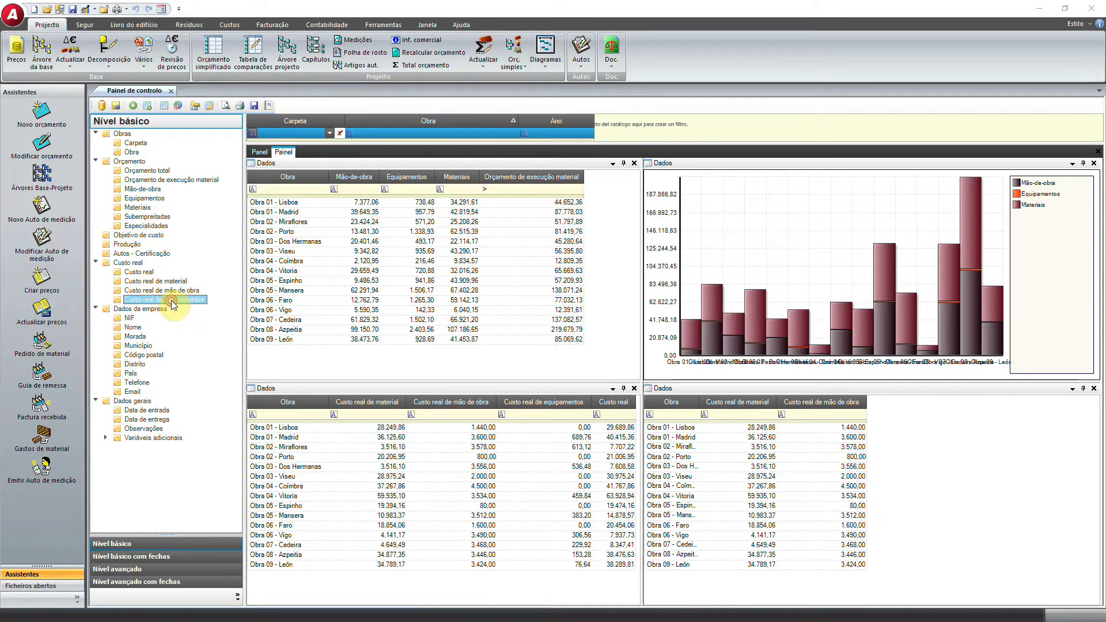
pyautogui.doubleClick(146, 272)
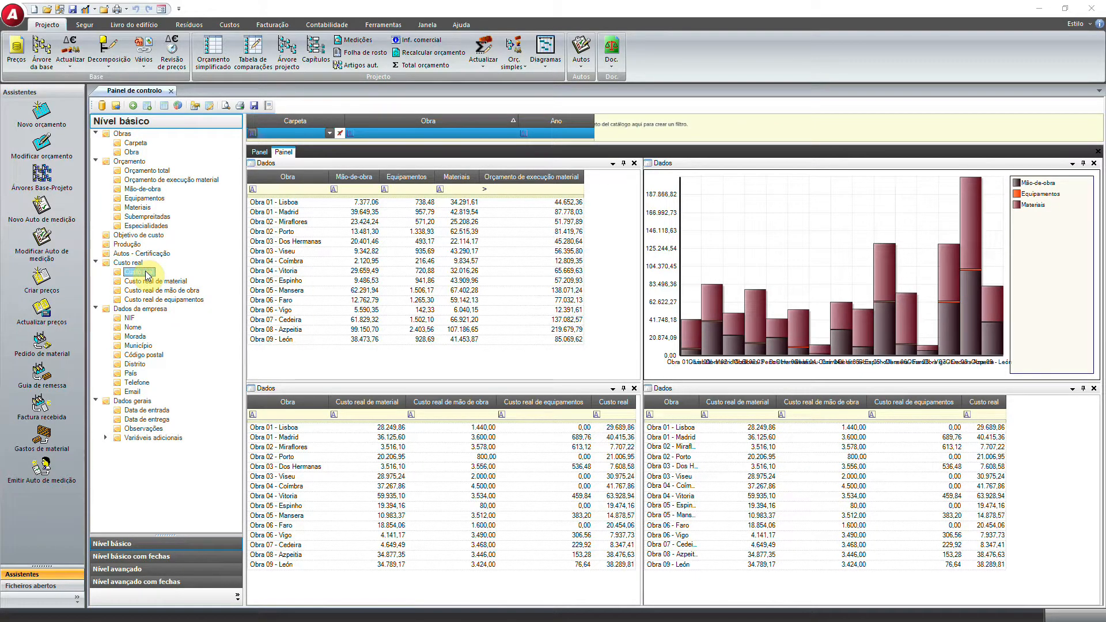
# Convert the lower-right data window to a chart and hide the filter row of the upper-left table
pyautogui.click(749, 505)
pyautogui.click(798, 444)
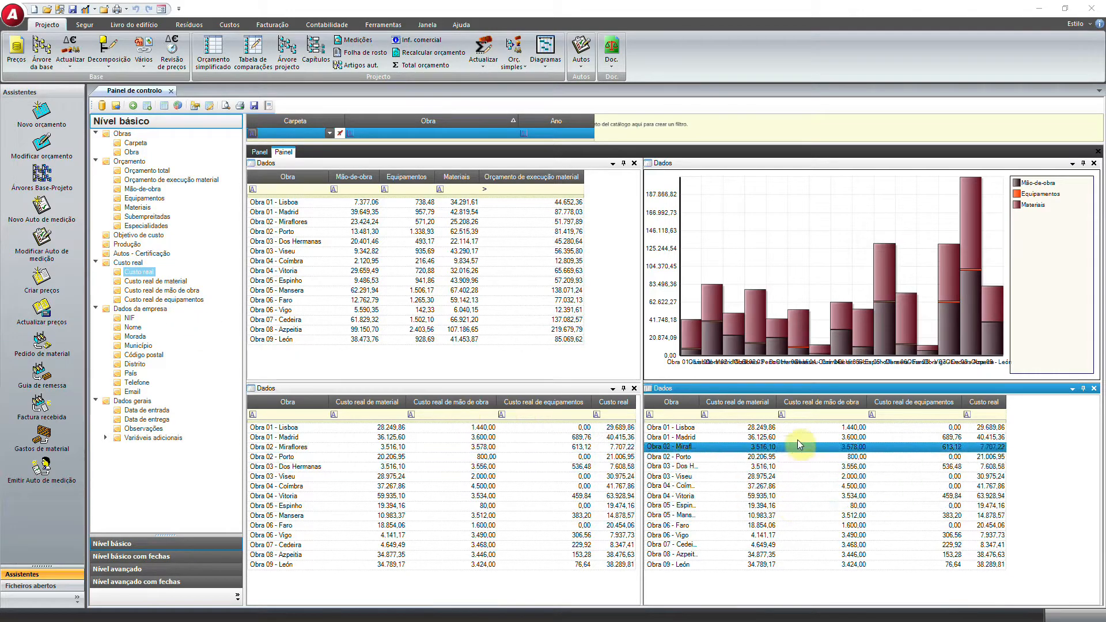
pyautogui.click(178, 108)
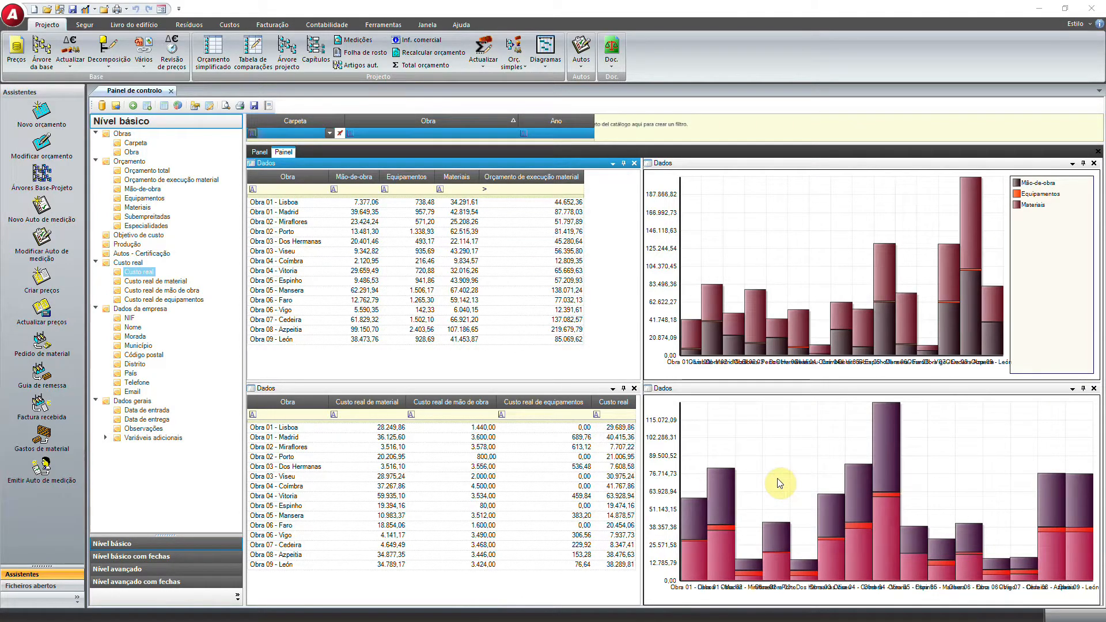
pyautogui.click(209, 105)
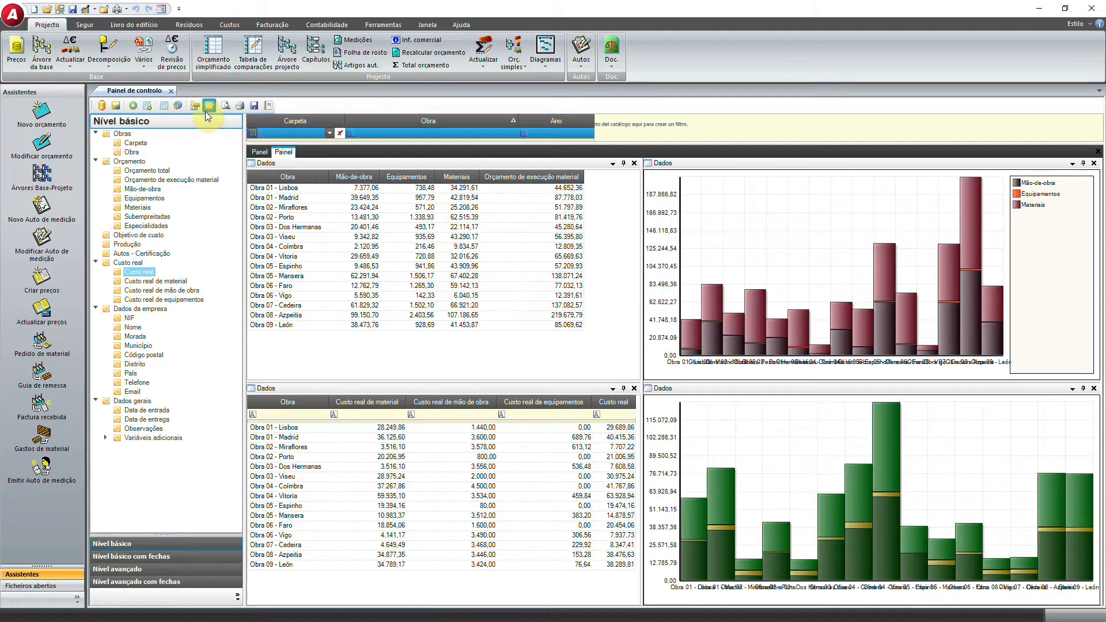
# Enable three-dimensional bars (Barras tridimensionales) for the lower-right chart
pyautogui.click(209, 106)
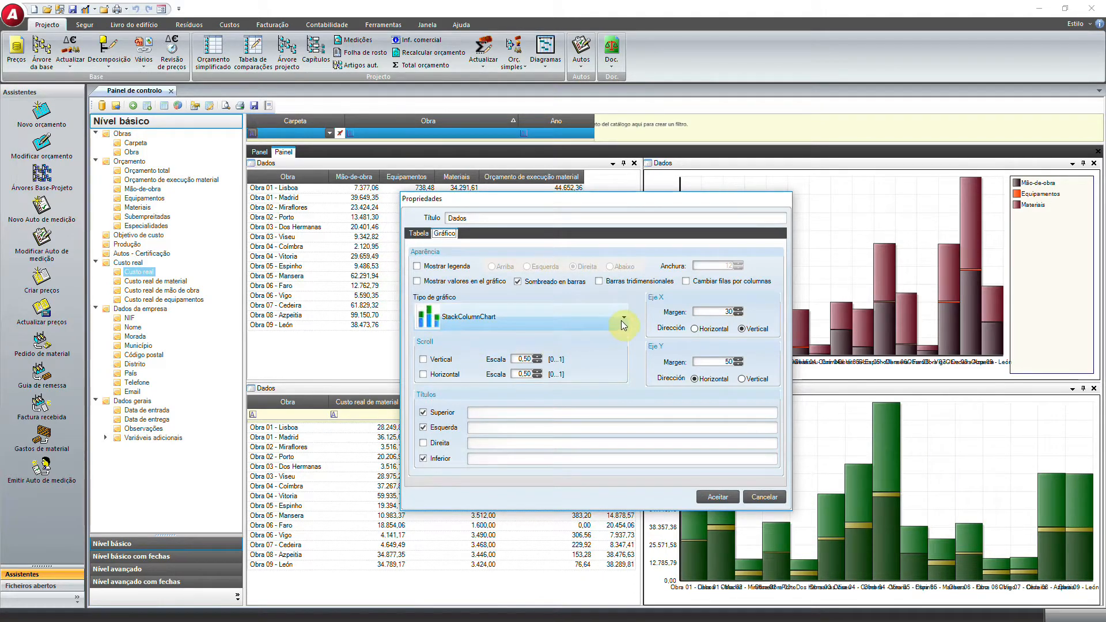
pyautogui.click(599, 282)
pyautogui.click(707, 493)
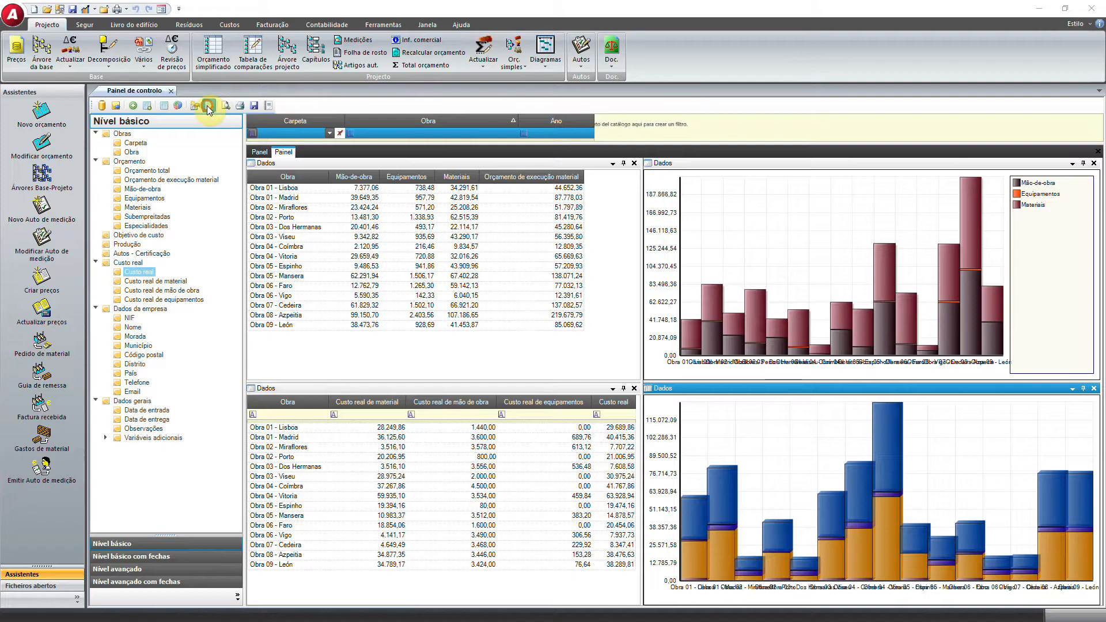
# Turn off Barras tridimensionales in the lower-right chart's properties and look through the available chart types
pyautogui.click(212, 106)
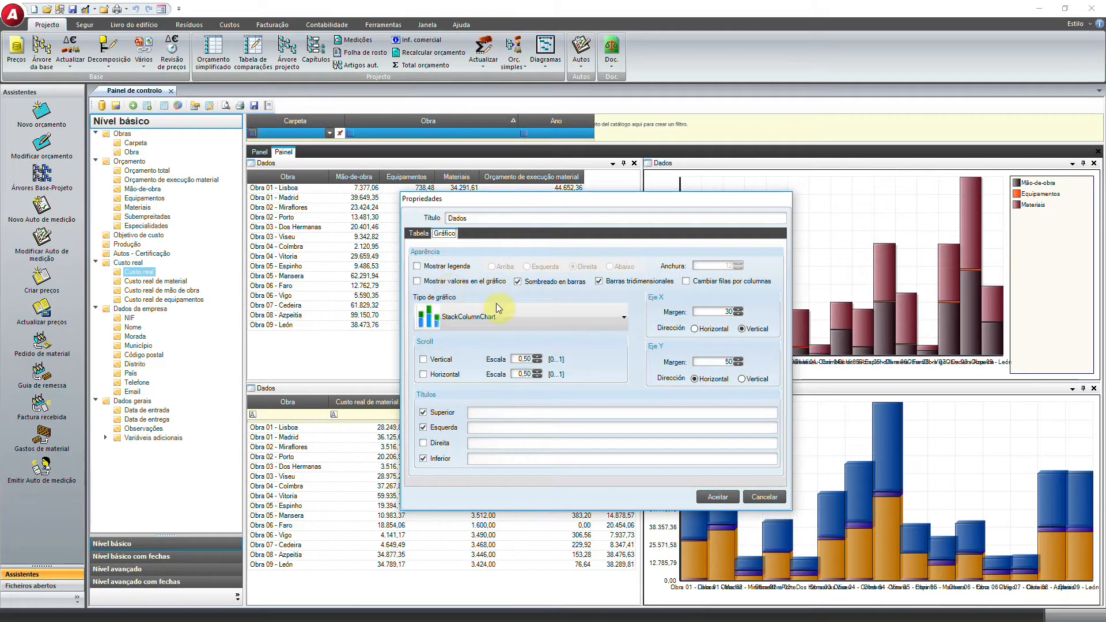
pyautogui.click(609, 318)
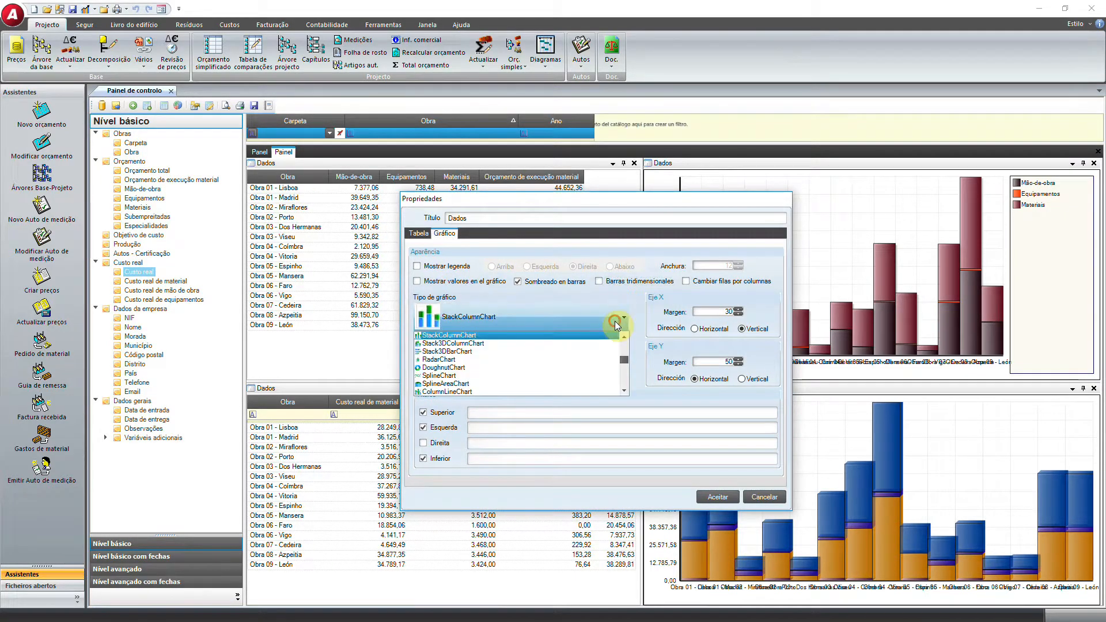
pyautogui.click(624, 392)
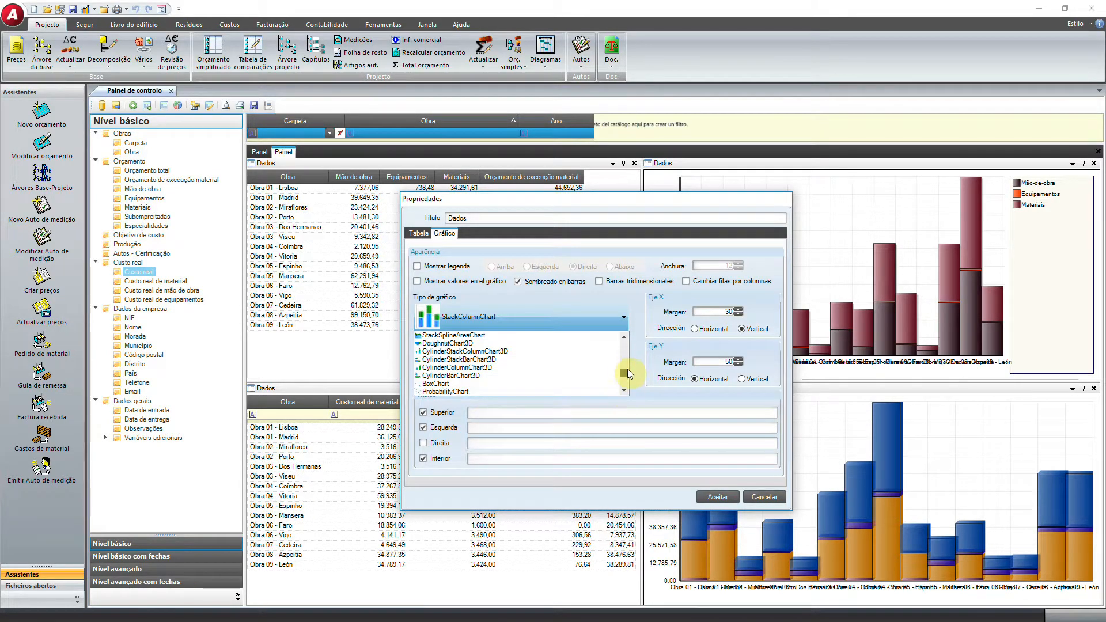
pyautogui.click(623, 392)
pyautogui.click(623, 391)
pyautogui.click(623, 391)
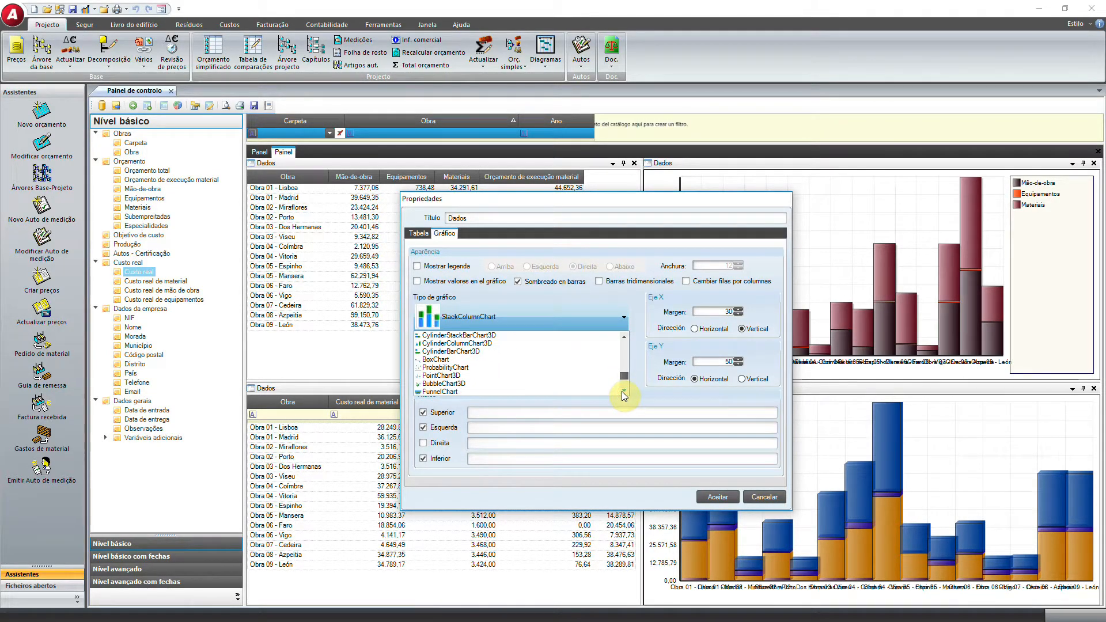
pyautogui.click(623, 391)
pyautogui.click(623, 392)
pyautogui.click(623, 391)
pyautogui.click(623, 392)
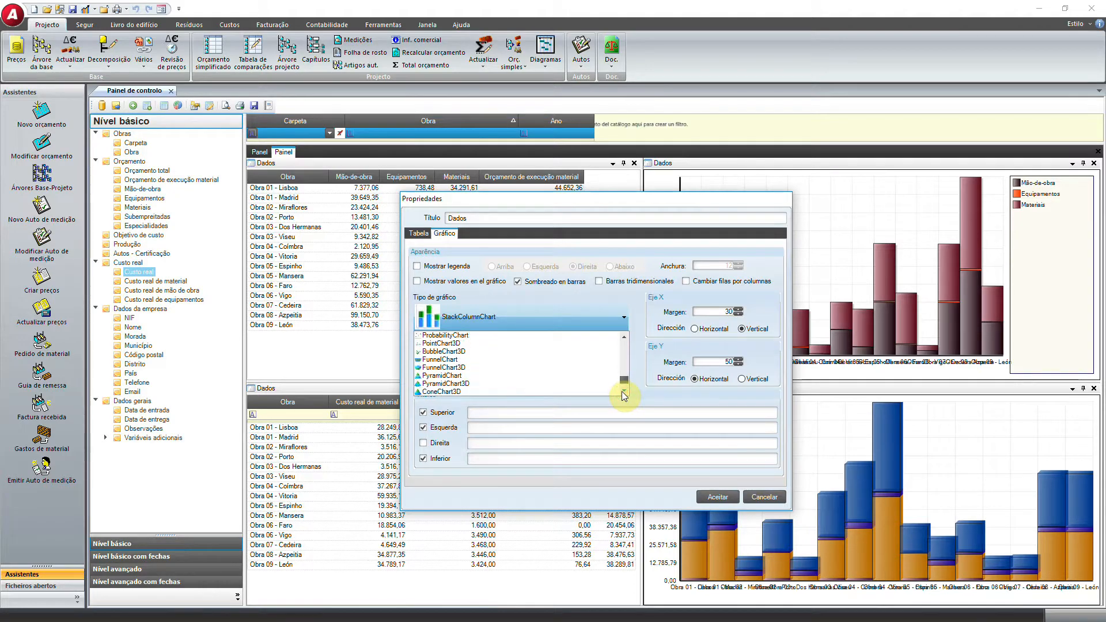
pyautogui.click(623, 392)
pyautogui.click(623, 392)
pyautogui.click(624, 337)
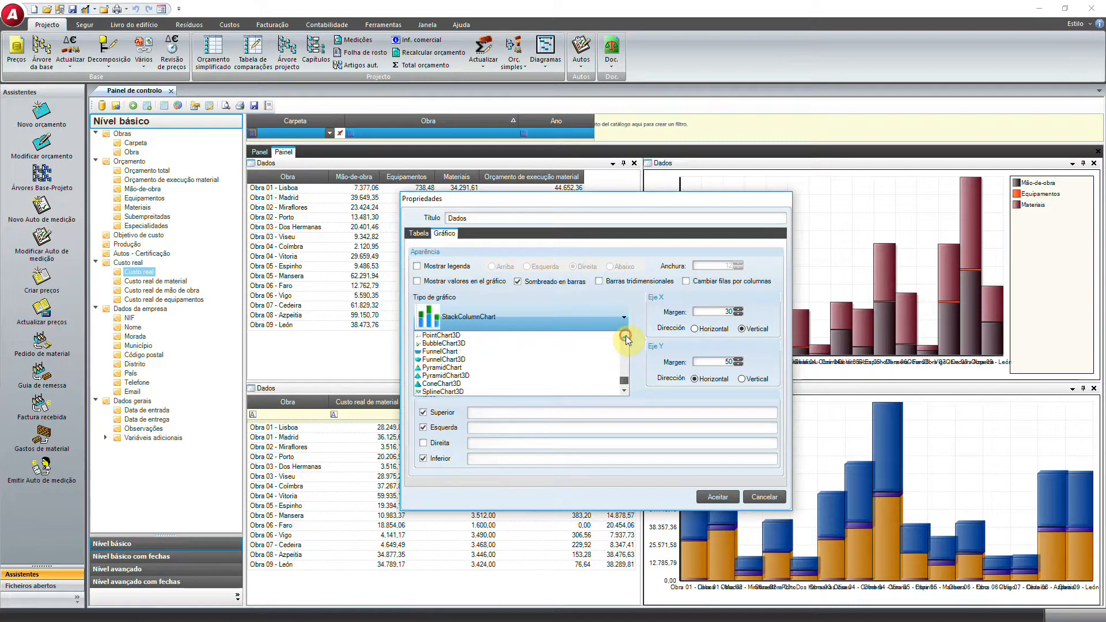
pyautogui.click(624, 336)
pyautogui.click(624, 337)
pyautogui.click(624, 336)
pyautogui.click(629, 336)
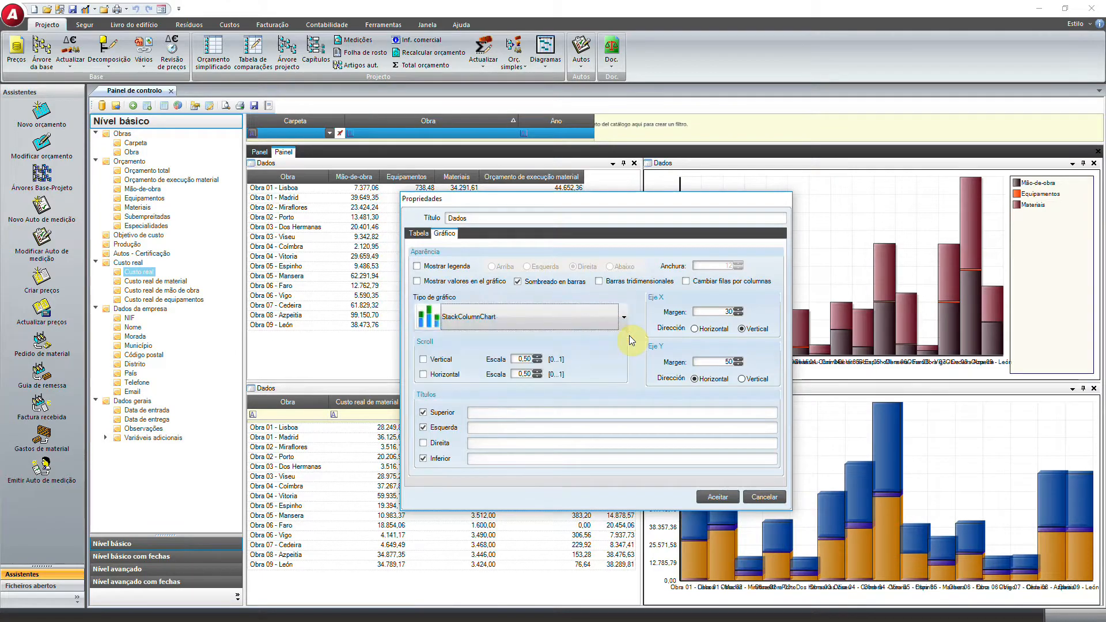
# Set the lower-right chart's type to Stack3DColumnChart
pyautogui.click(623, 320)
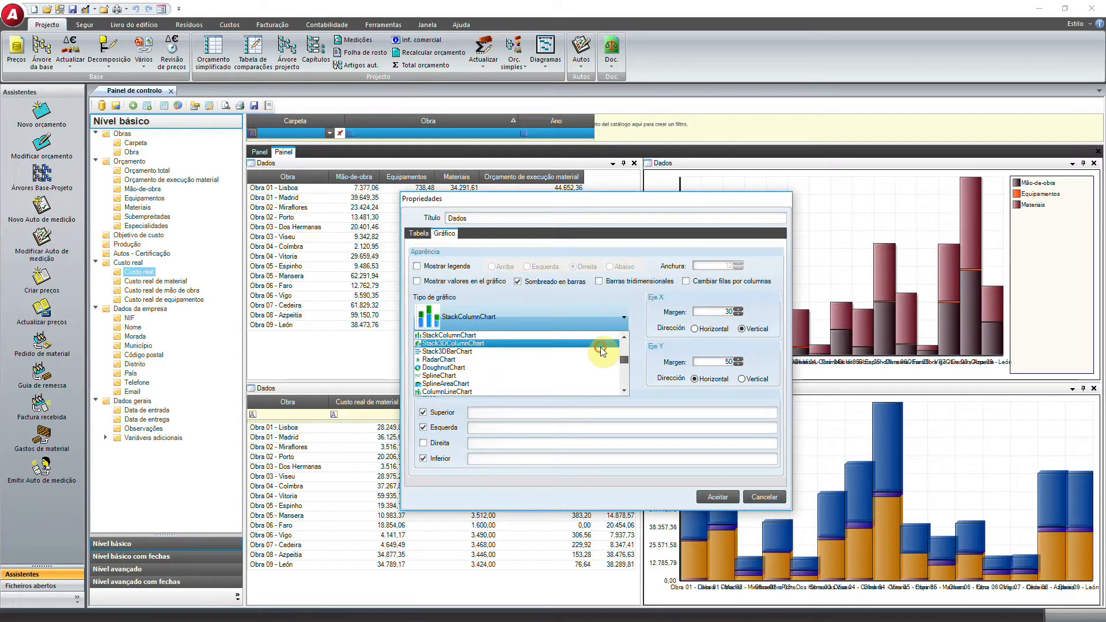
pyautogui.click(600, 347)
pyautogui.click(714, 496)
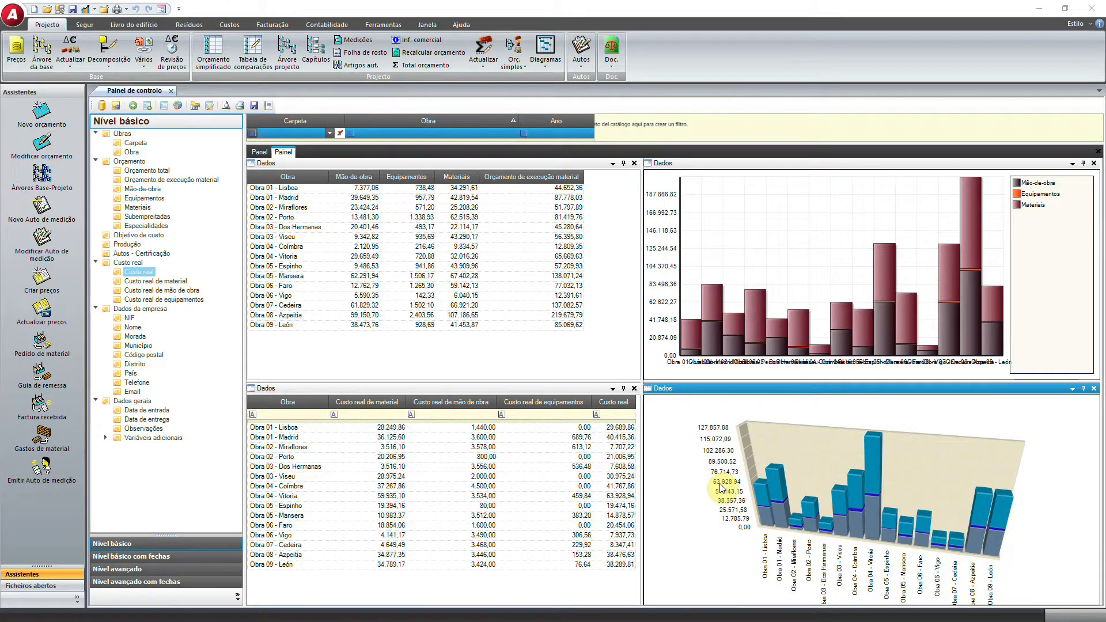
# Rotate the lower-right 3D chart and inspect the Custo real de material bar of Obra 03 - Viseu
pyautogui.moveTo(720, 482)
pyautogui.mouseDown()
pyautogui.moveTo(727, 471)
pyautogui.moveTo(746, 475)
pyautogui.moveTo(735, 452)
pyautogui.moveTo(708, 503)
pyautogui.moveTo(751, 496)
pyautogui.moveTo(709, 483)
pyautogui.moveTo(727, 461)
pyautogui.moveTo(712, 486)
pyautogui.mouseUp()
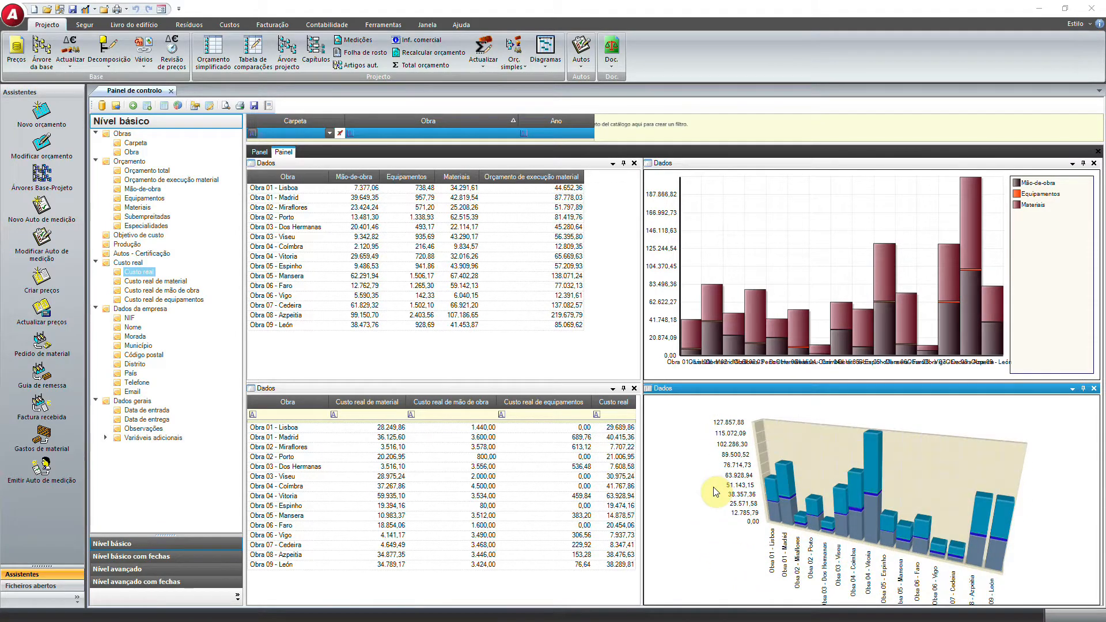
pyautogui.press('alt')
pyautogui.moveTo(797, 510)
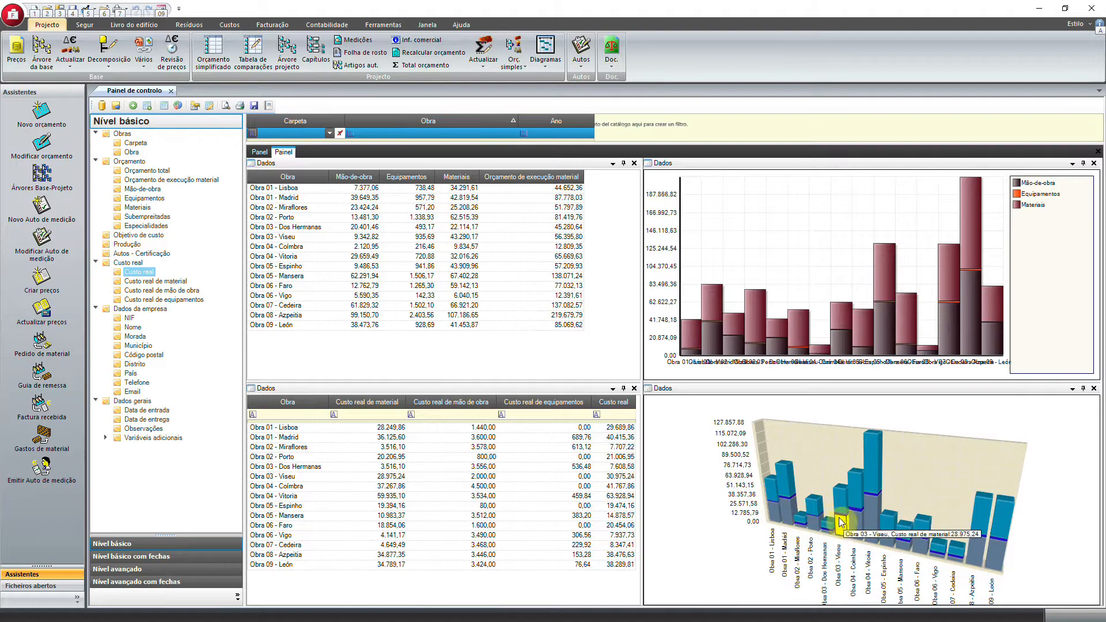
# Rotate the lower-right 3D chart slightly, show its legend on the right (Direita) and add the upper title "Custo Real da Obra"
pyautogui.moveTo(926, 481); pyautogui.dragTo(929, 493)
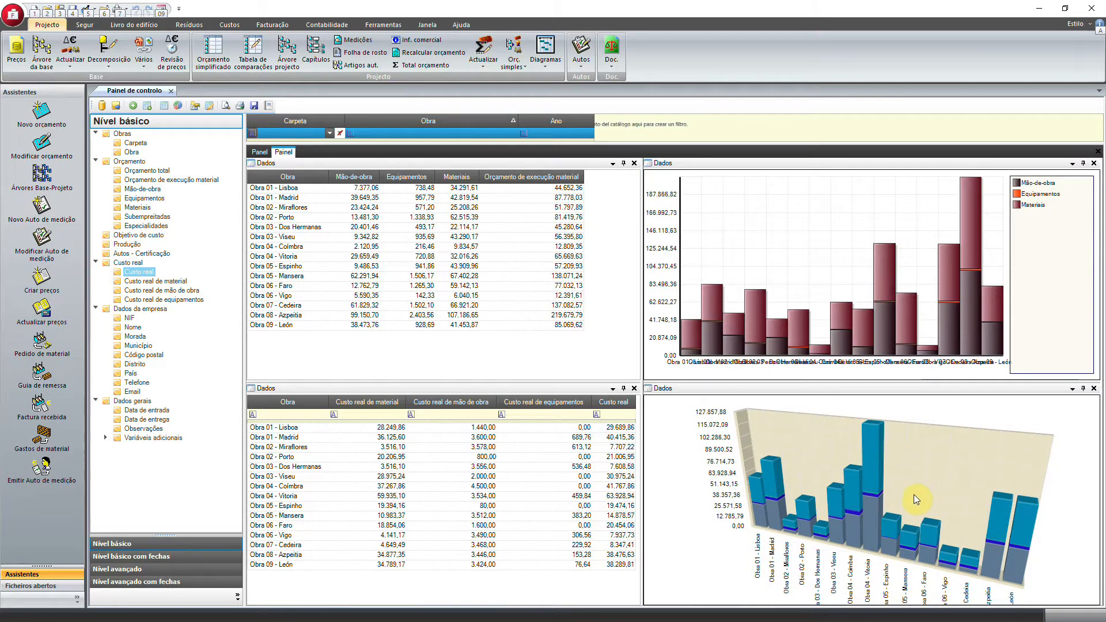
pyautogui.click(332, 266)
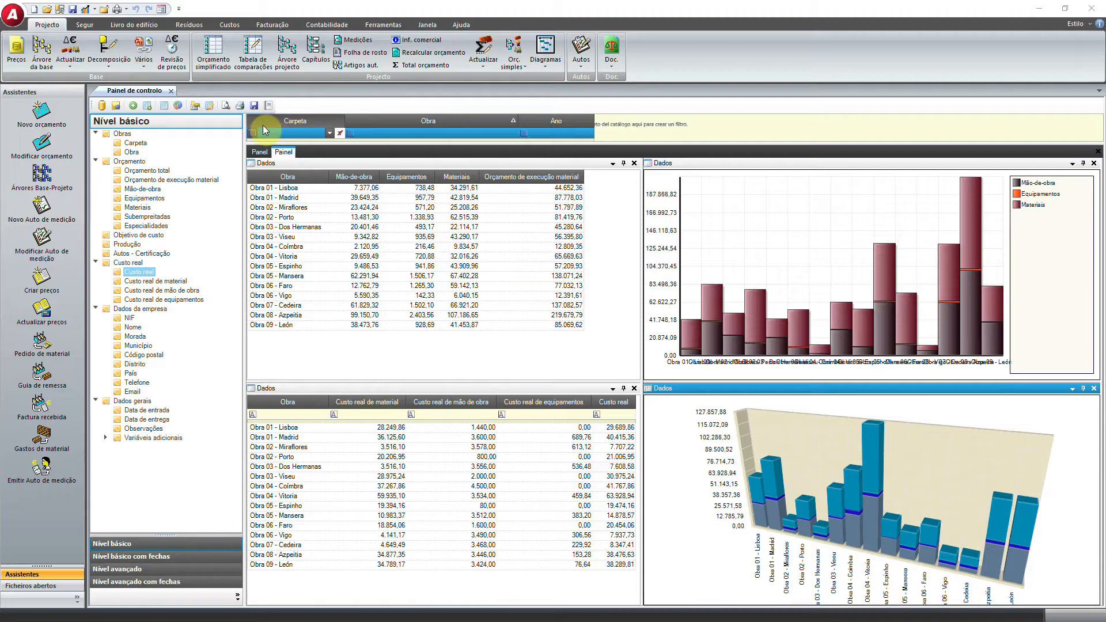
pyautogui.click(209, 106)
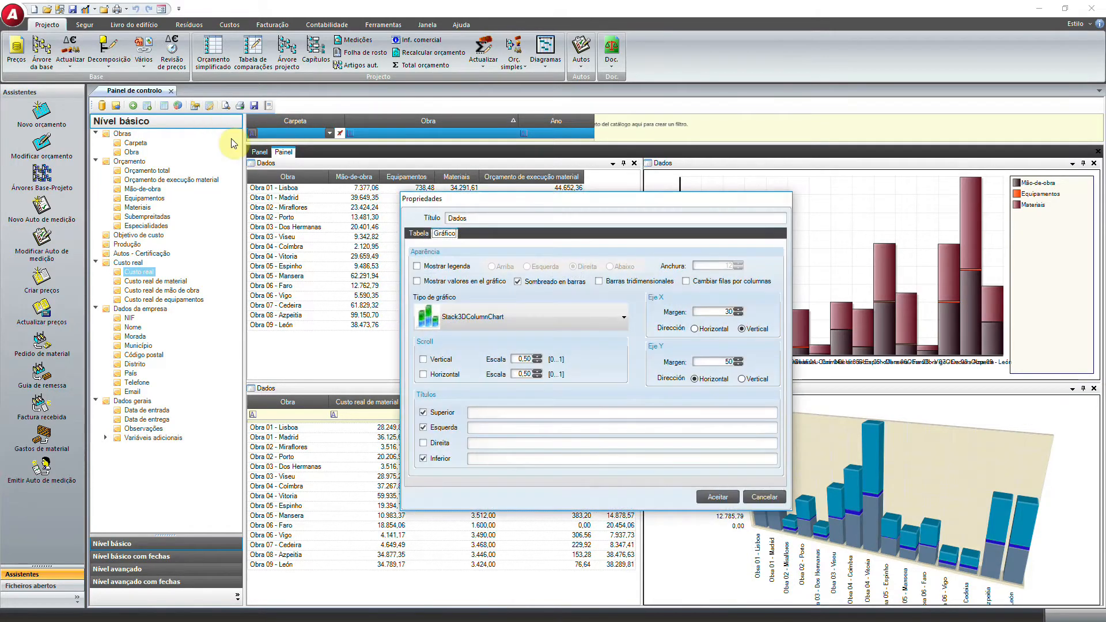
pyautogui.click(417, 266)
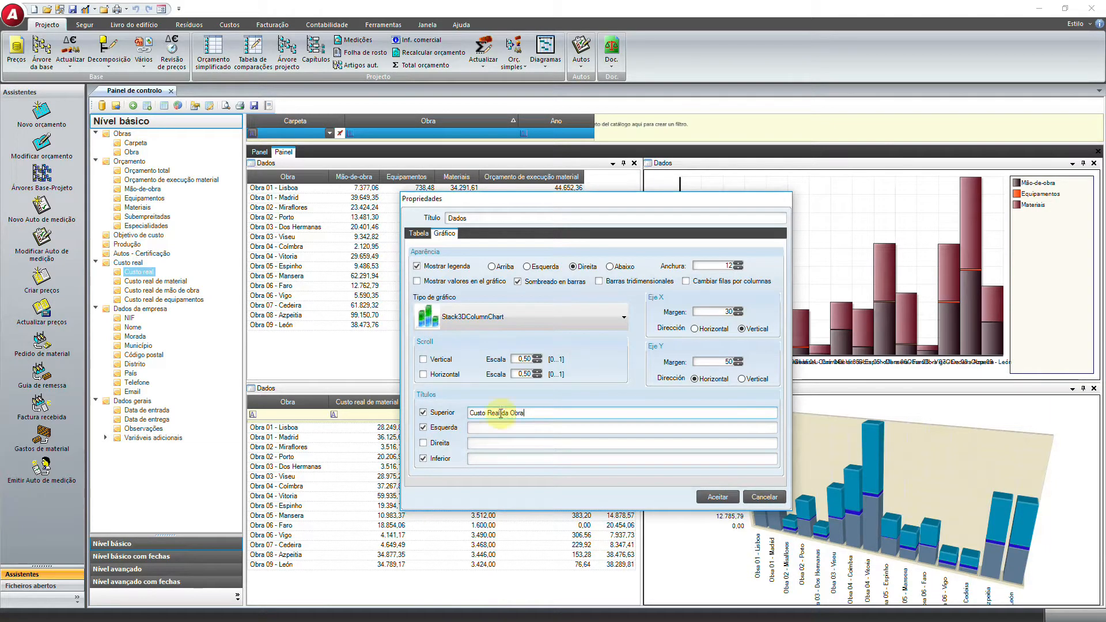
pyautogui.click(718, 498)
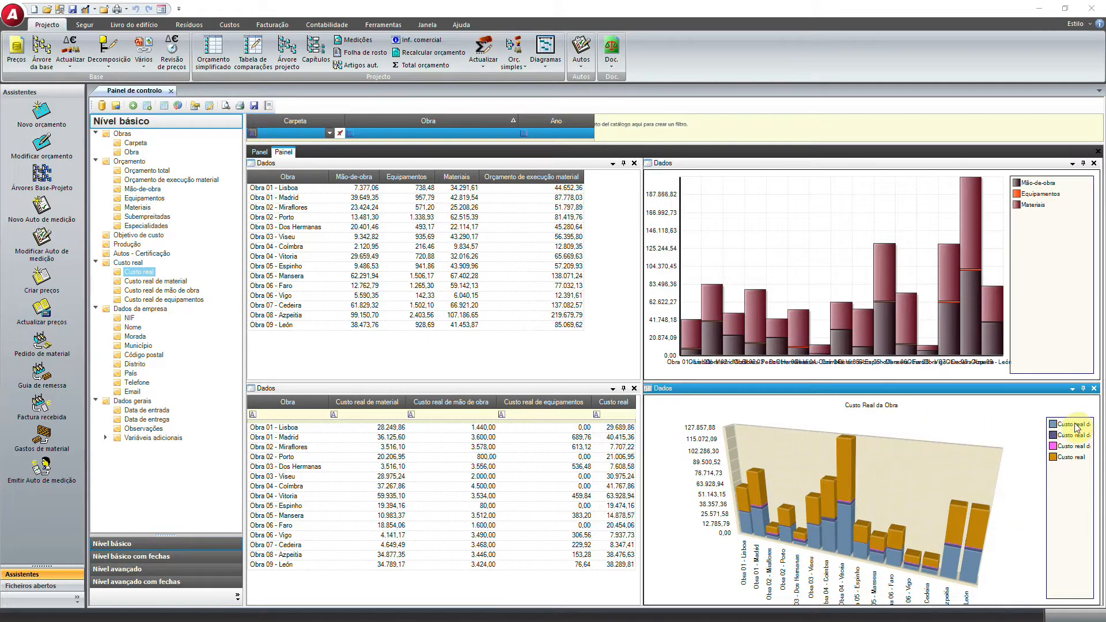
# Widen the legend of the lower-right chart, trying an Anchura of 20 and settling on 25
pyautogui.click(328, 246)
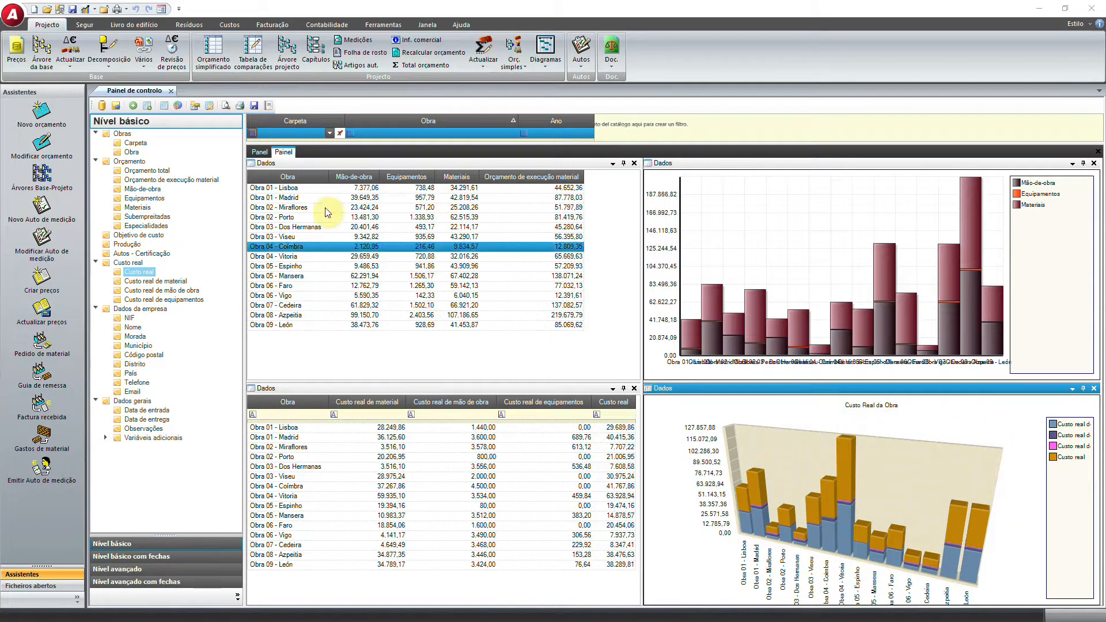
pyautogui.click(210, 105)
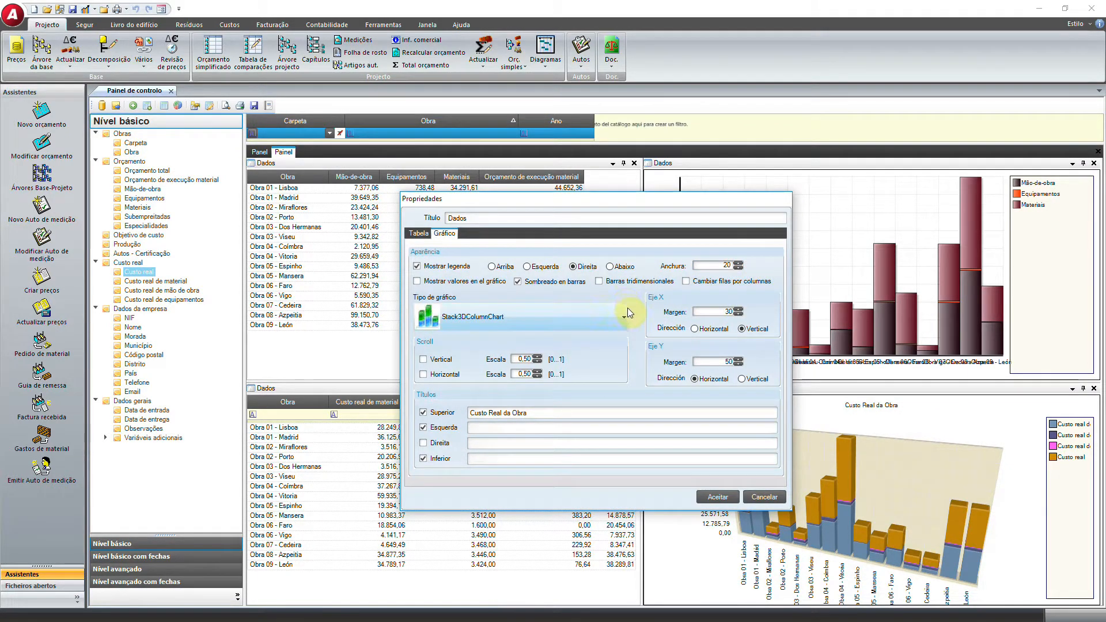
pyautogui.click(717, 496)
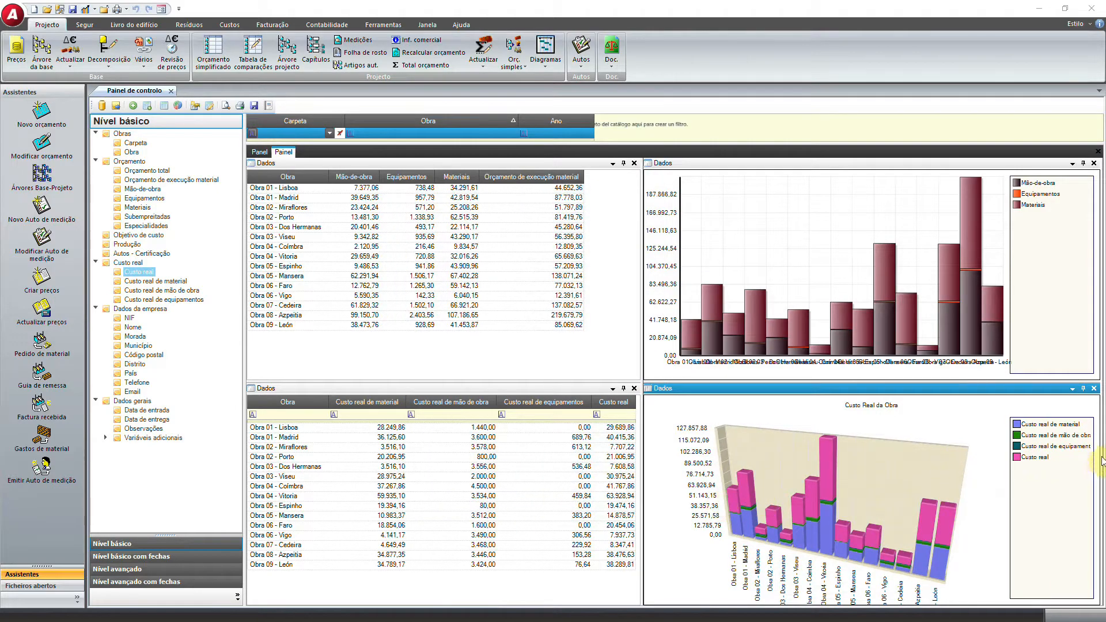
pyautogui.click(209, 105)
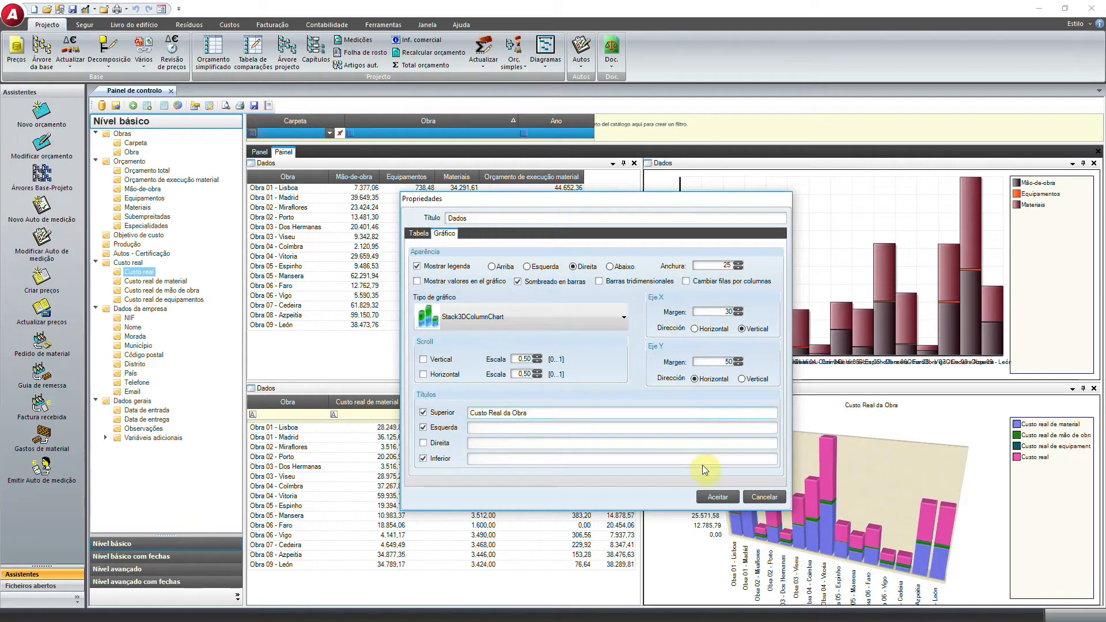
pyautogui.click(718, 496)
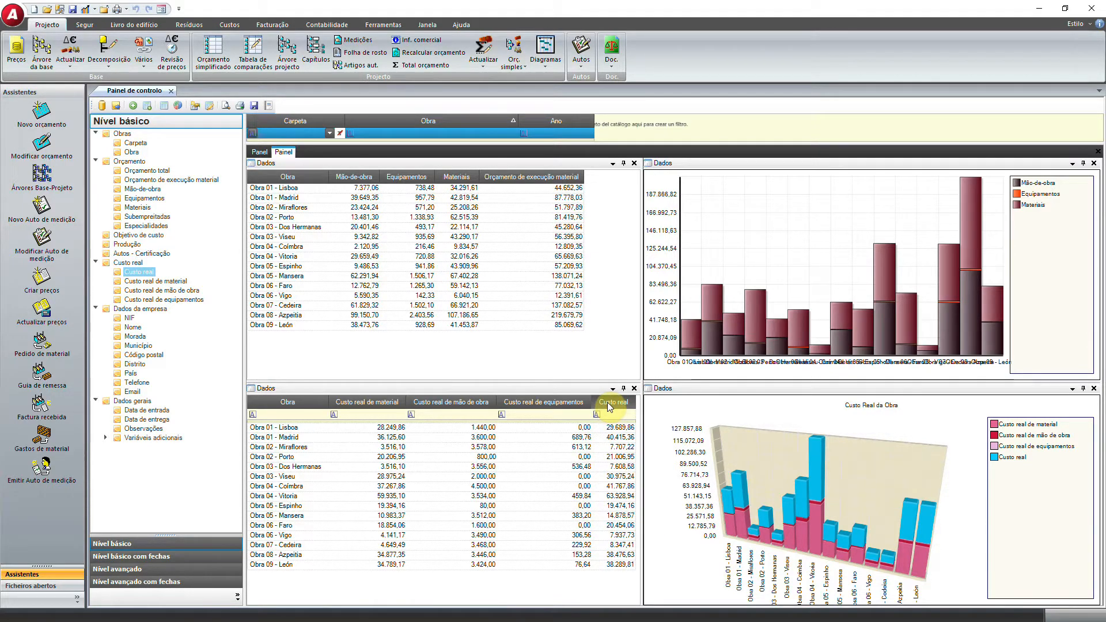
# Switch to the Nível avançado com fechas level and look over its Obras em Curso table and two charts
pyautogui.click(317, 325)
pyautogui.click(195, 582)
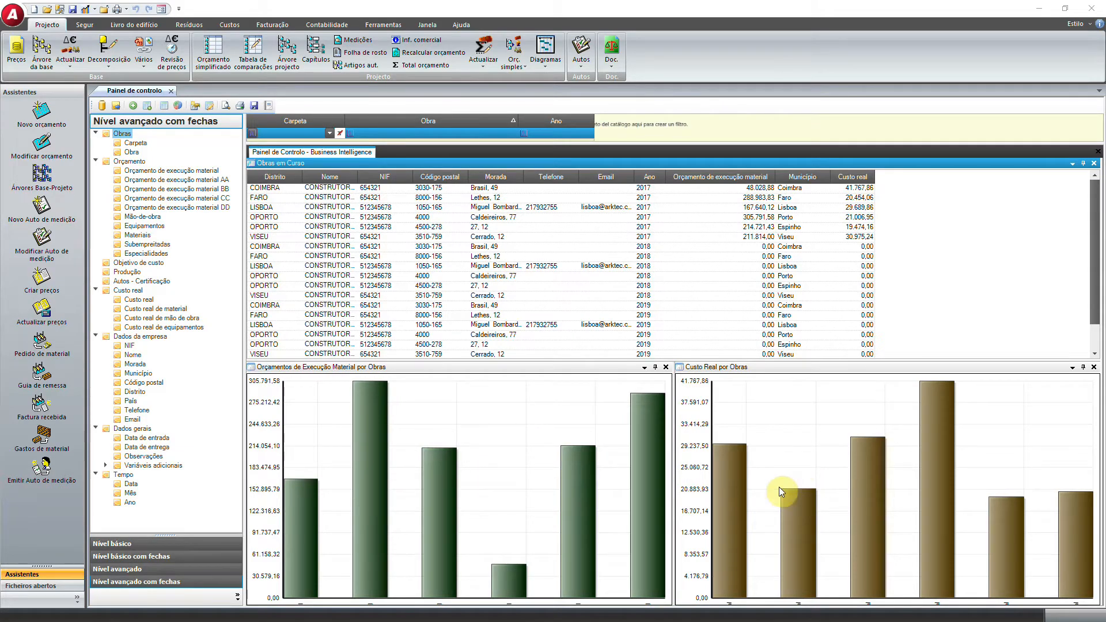
pyautogui.moveTo(725, 479)
pyautogui.click(420, 295)
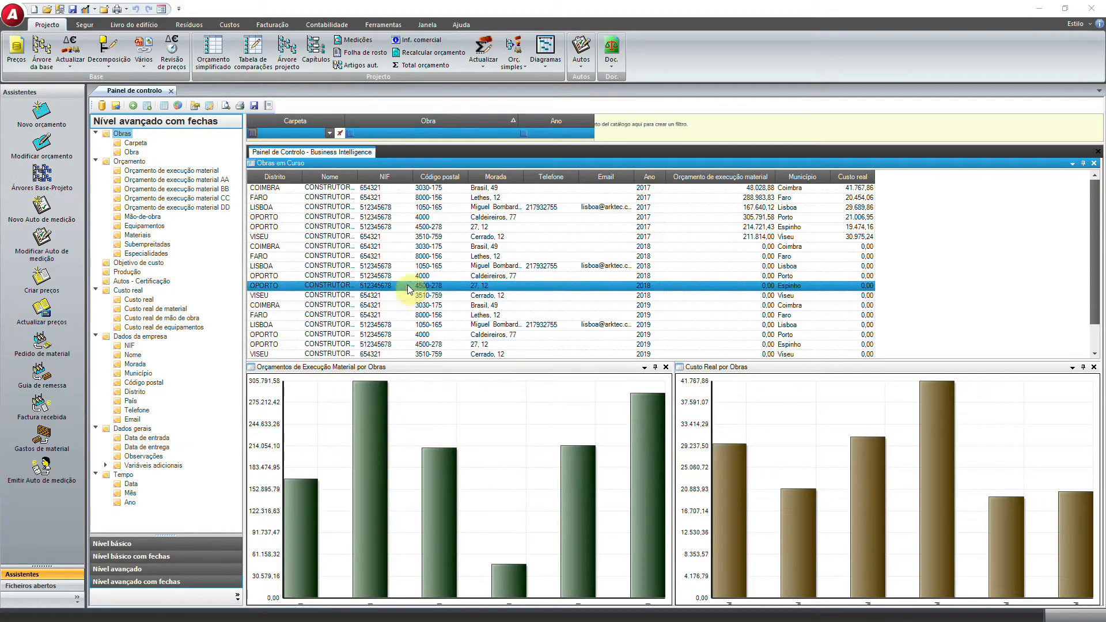
pyautogui.moveTo(346, 197); pyautogui.dragTo(479, 249)
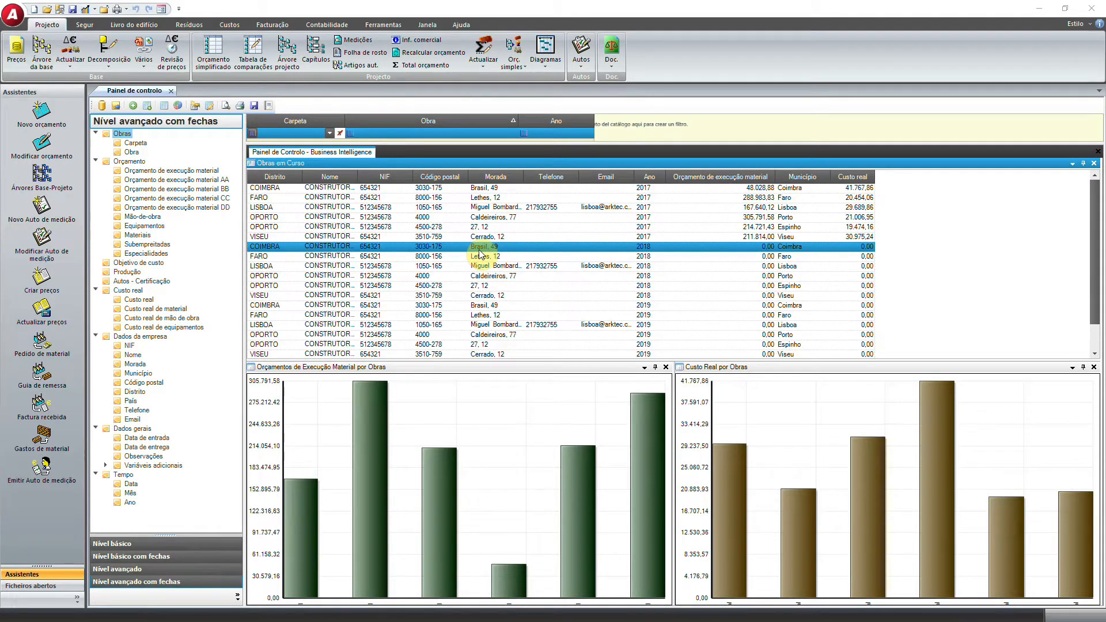
pyautogui.click(590, 367)
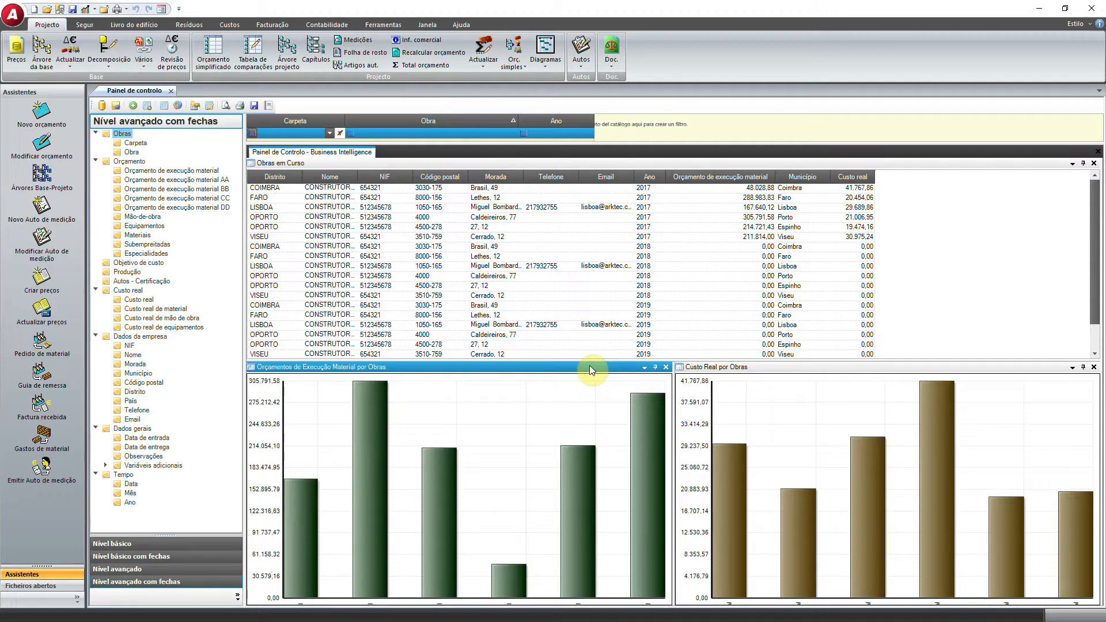
pyautogui.moveTo(506, 344); pyautogui.dragTo(362, 179)
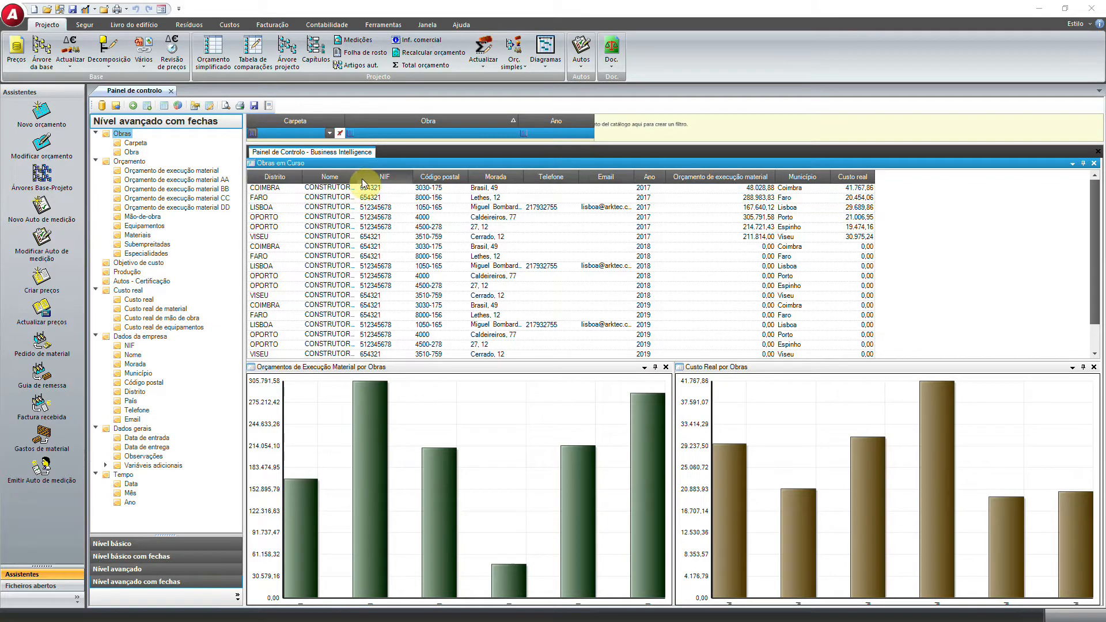
# Add the Mês field from the Tempo group as a column directly after Ano in the Obras em Curso table
pyautogui.click(657, 199)
pyautogui.moveTo(659, 202); pyautogui.dragTo(368, 395)
pyautogui.moveTo(128, 498); pyautogui.dragTo(310, 181)
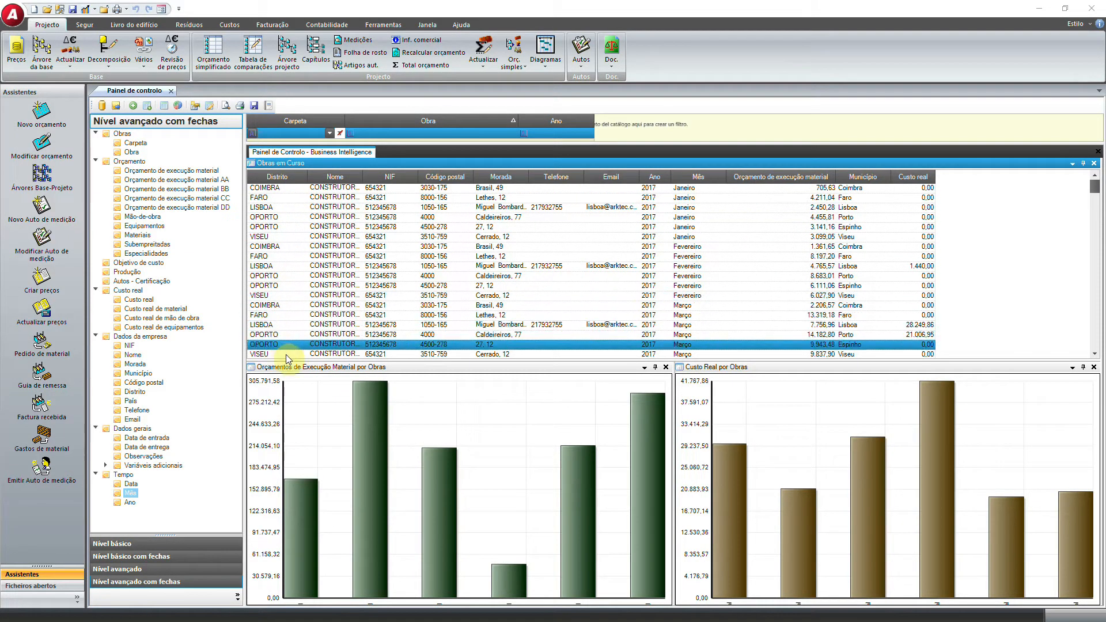
pyautogui.click(290, 367)
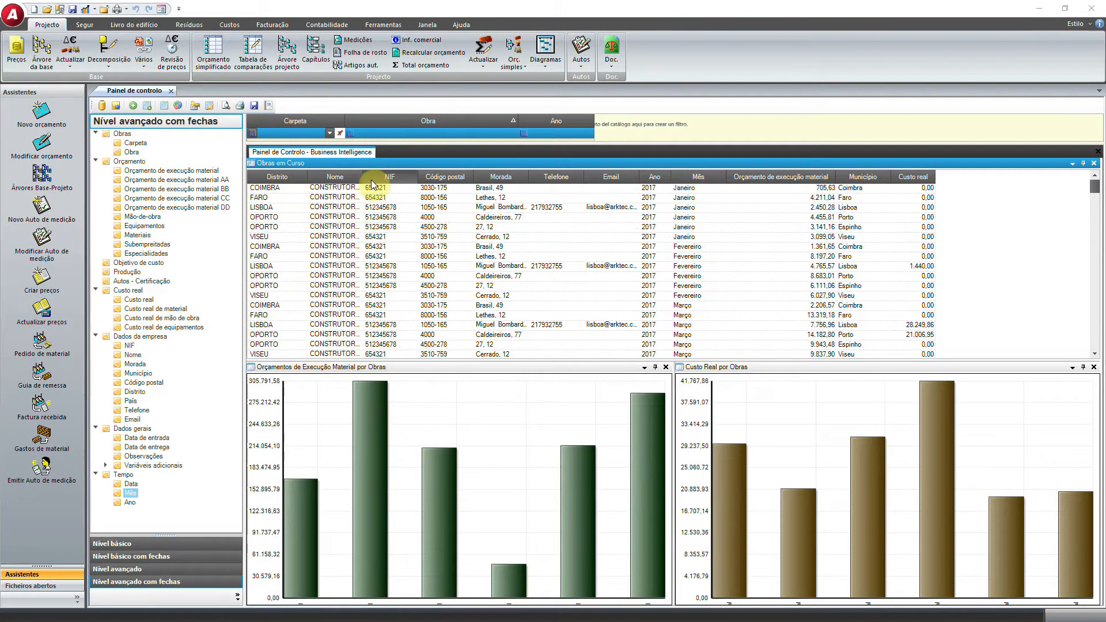
pyautogui.click(612, 334)
# Try sorting the Obras em Curso table by Mês and by Ano
pyautogui.click(656, 177)
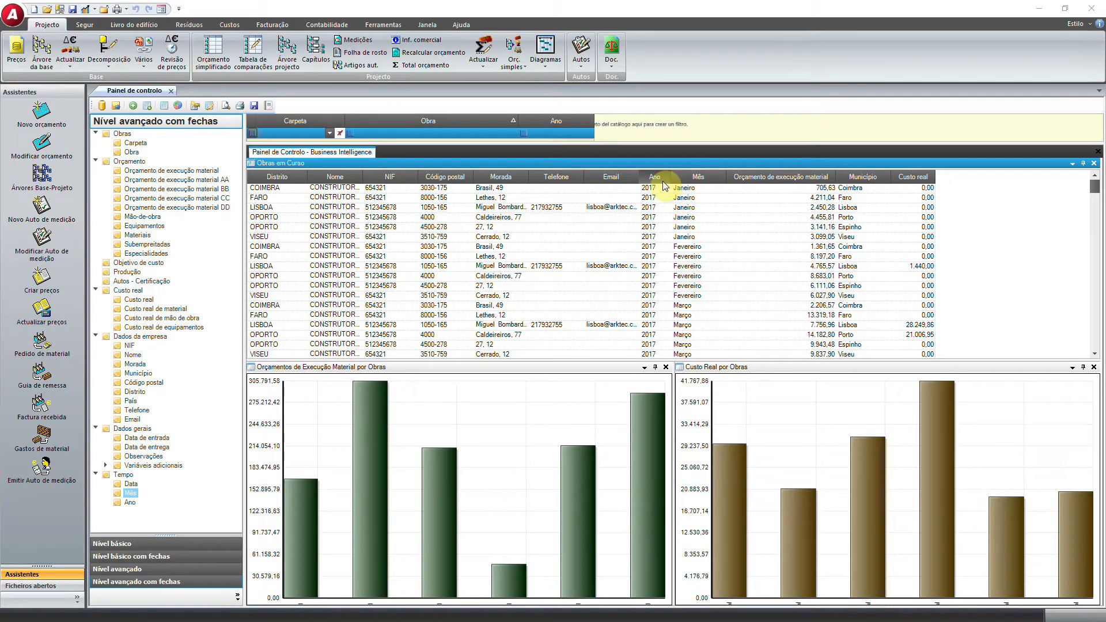
pyautogui.click(695, 177)
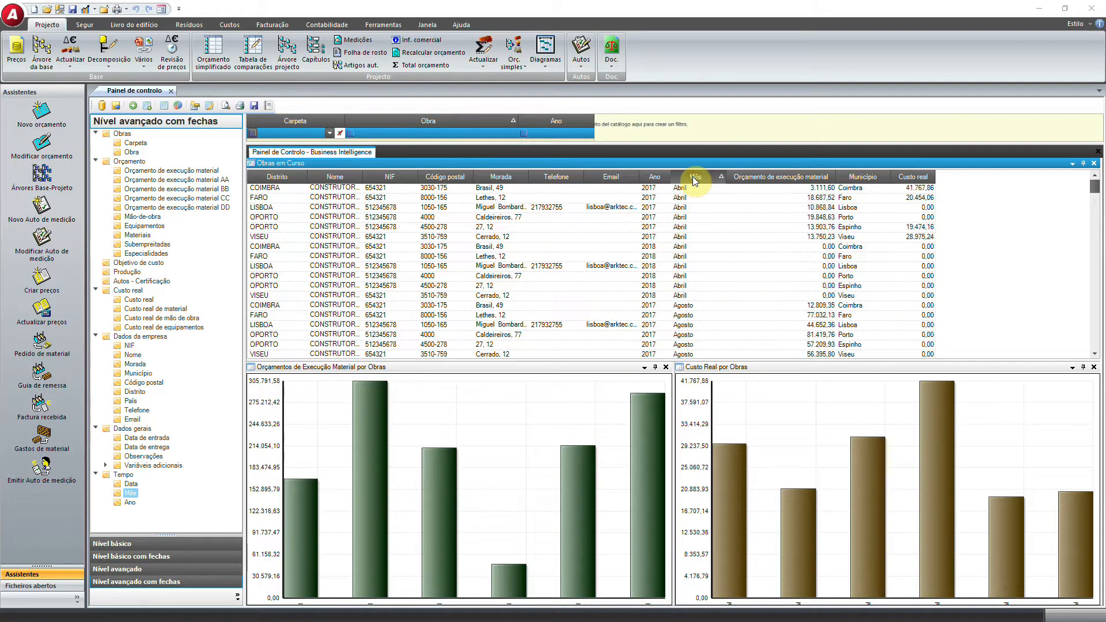
pyautogui.click(658, 178)
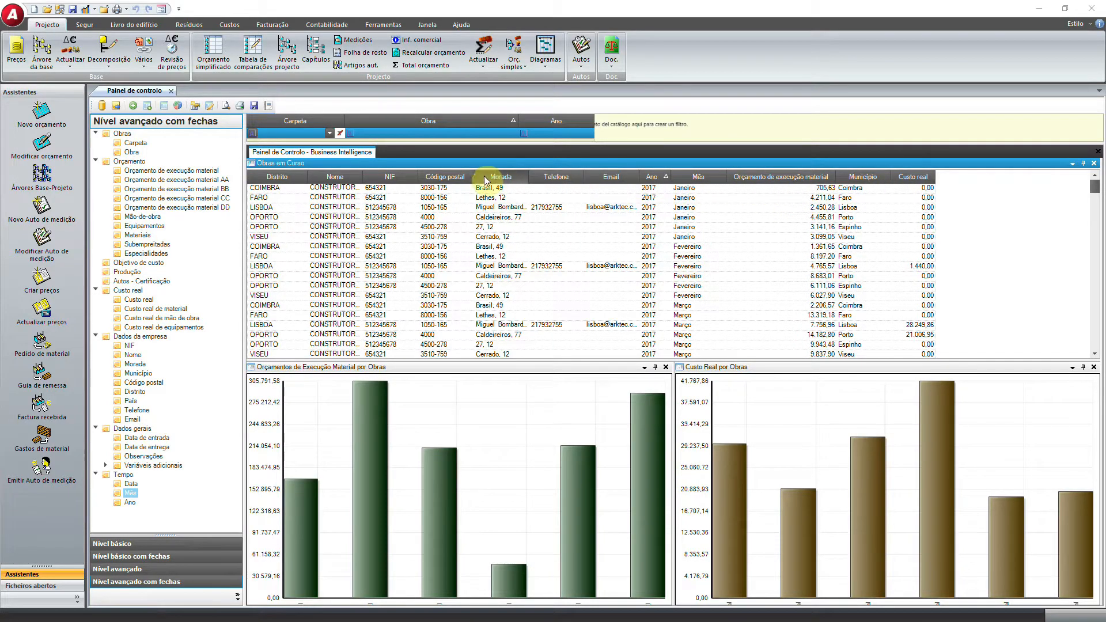
pyautogui.click(251, 188)
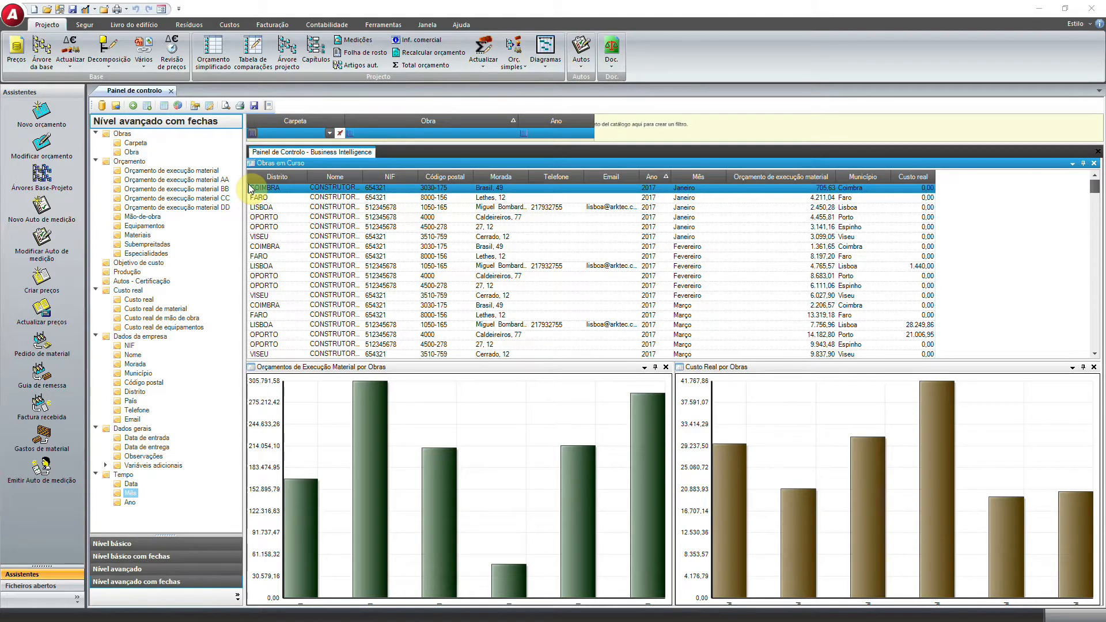
pyautogui.click(491, 326)
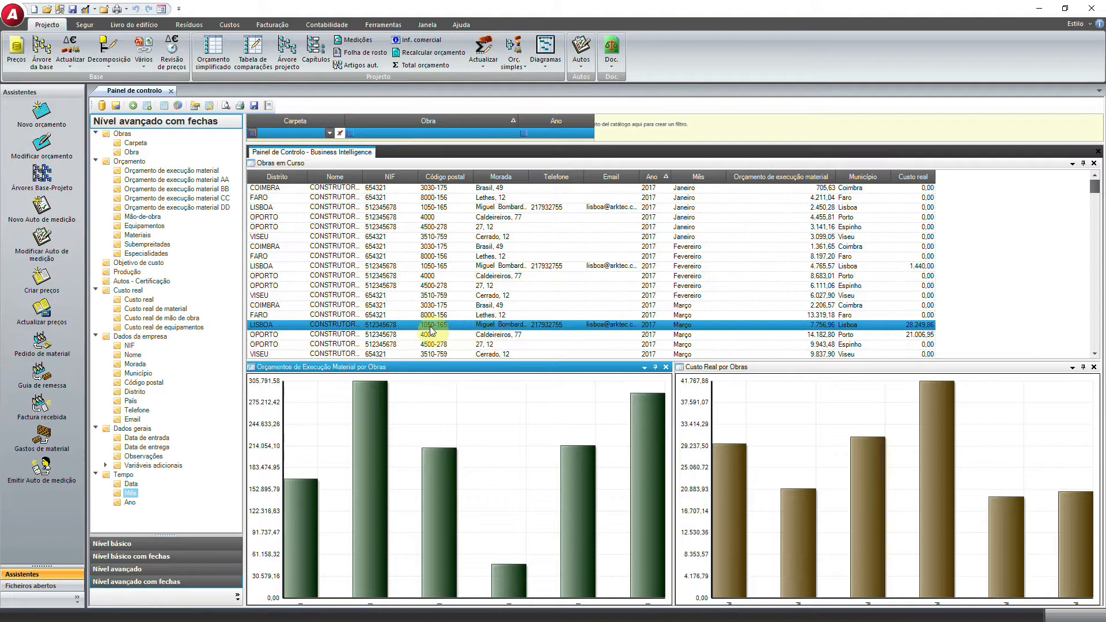
# Sort the Obras em Curso table by Distrito and look through the monthly rows of each district
pyautogui.click(270, 178)
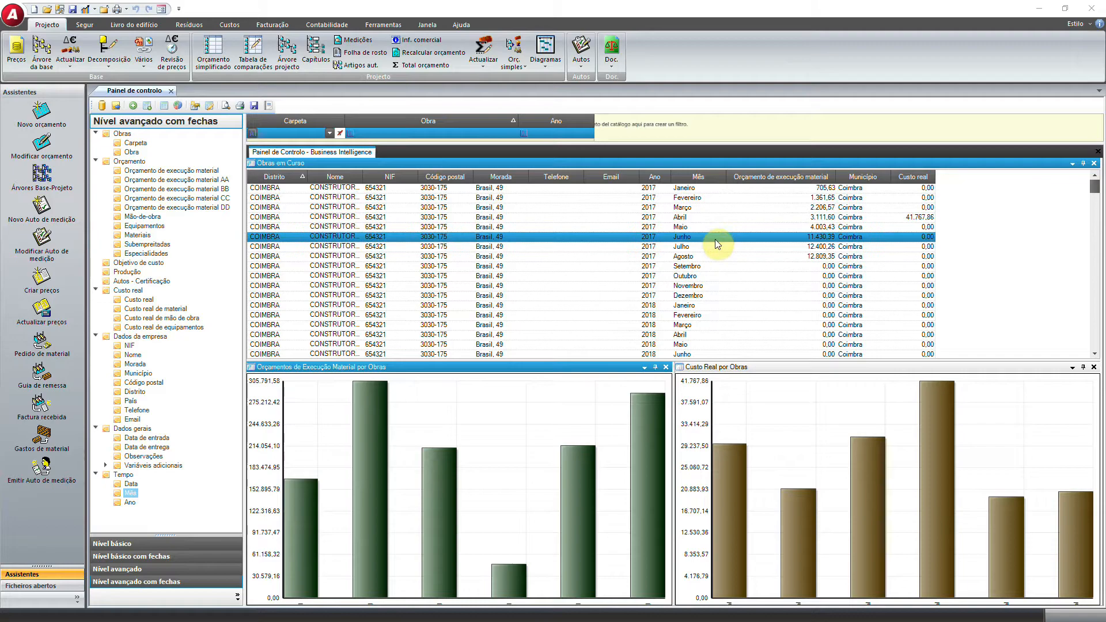
pyautogui.scroll(-6, 653, 334)
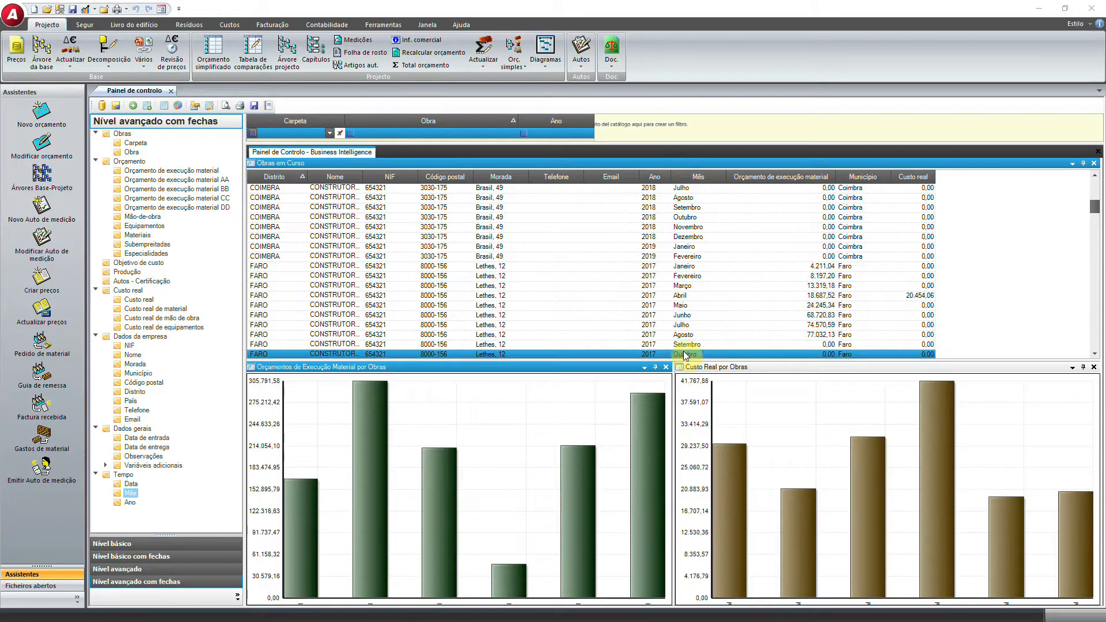
pyautogui.scroll(6, 708, 349)
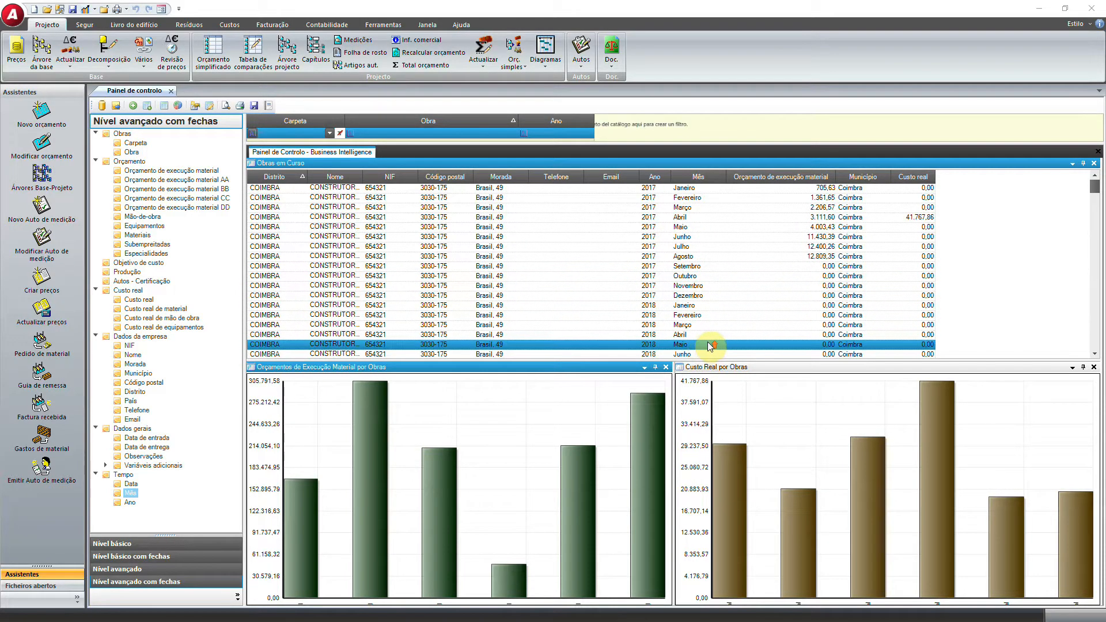
pyautogui.click(719, 248)
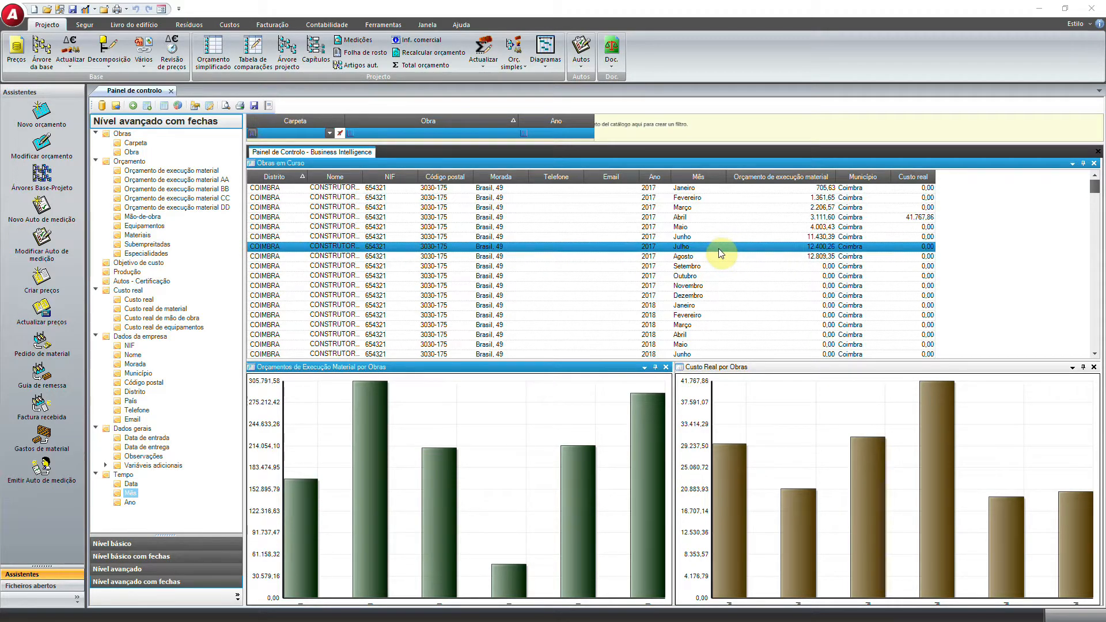
pyautogui.click(570, 315)
pyautogui.click(533, 246)
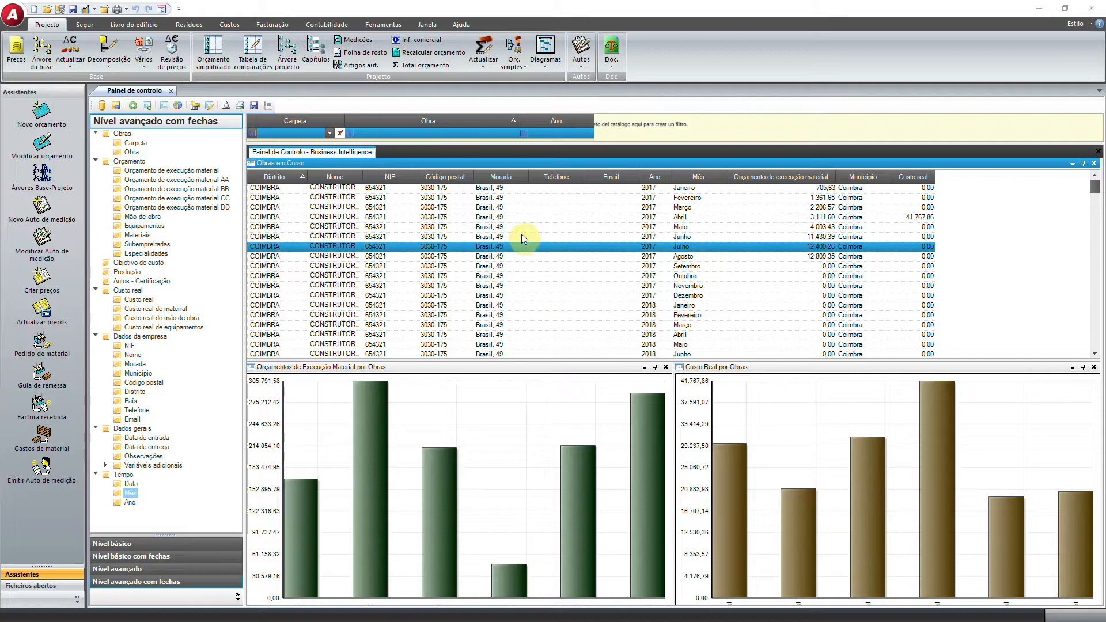
pyautogui.click(506, 217)
pyautogui.click(576, 305)
pyautogui.click(607, 257)
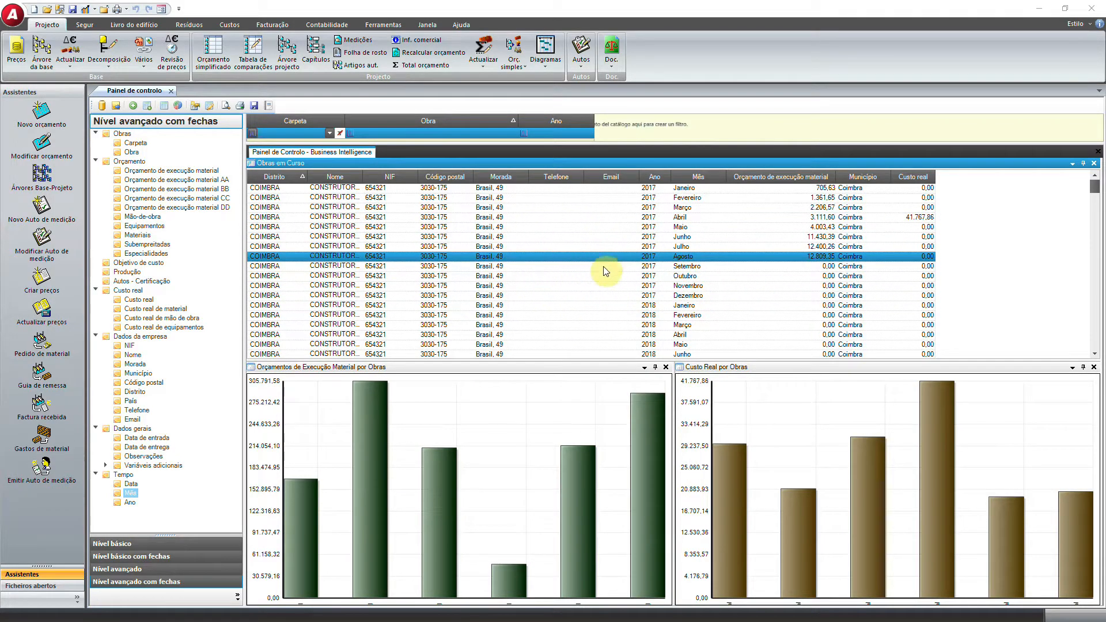
pyautogui.click(441, 316)
pyautogui.click(449, 295)
pyautogui.click(448, 287)
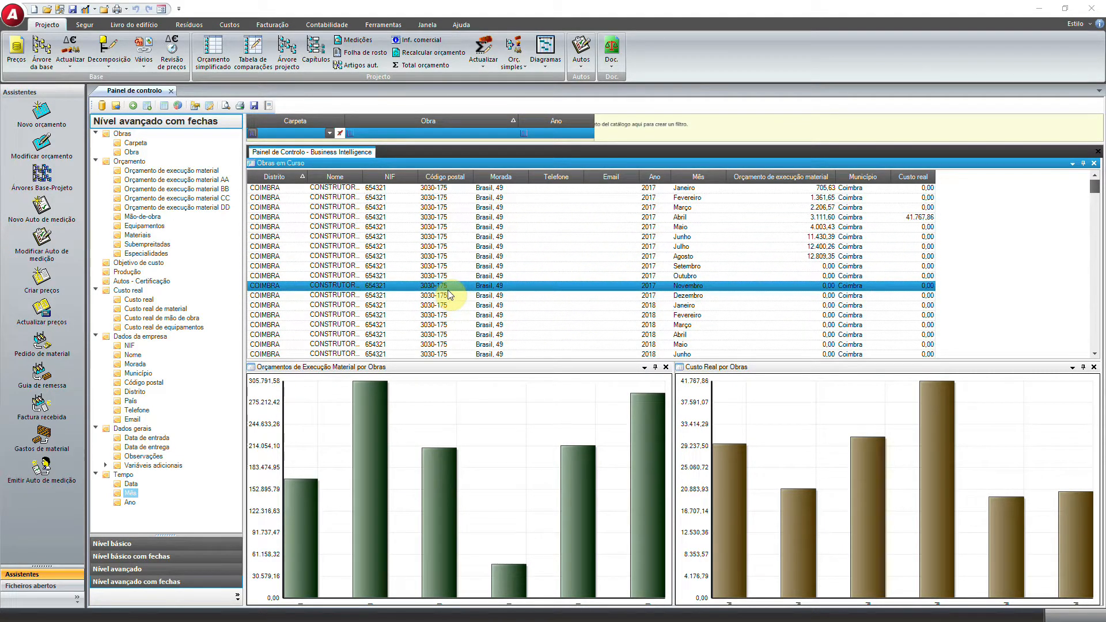
# Export the Obras em Curso table to the desktop (Ambiente de trabalho) as a Microsoft Office Excel document named "teste"
pyautogui.click(254, 105)
pyautogui.click(703, 435)
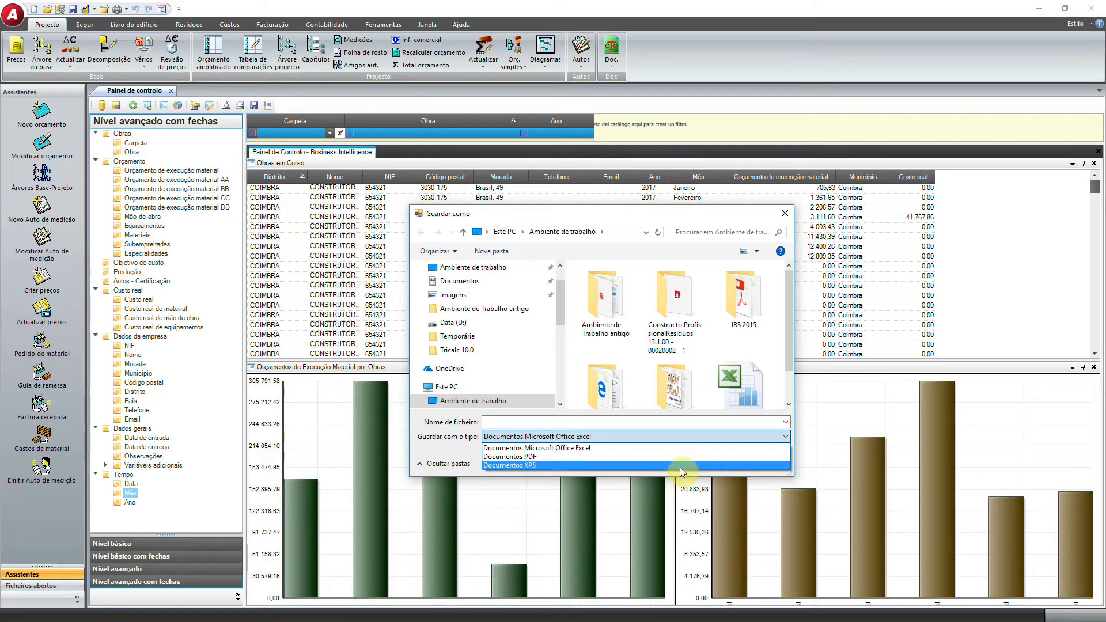
pyautogui.click(679, 450)
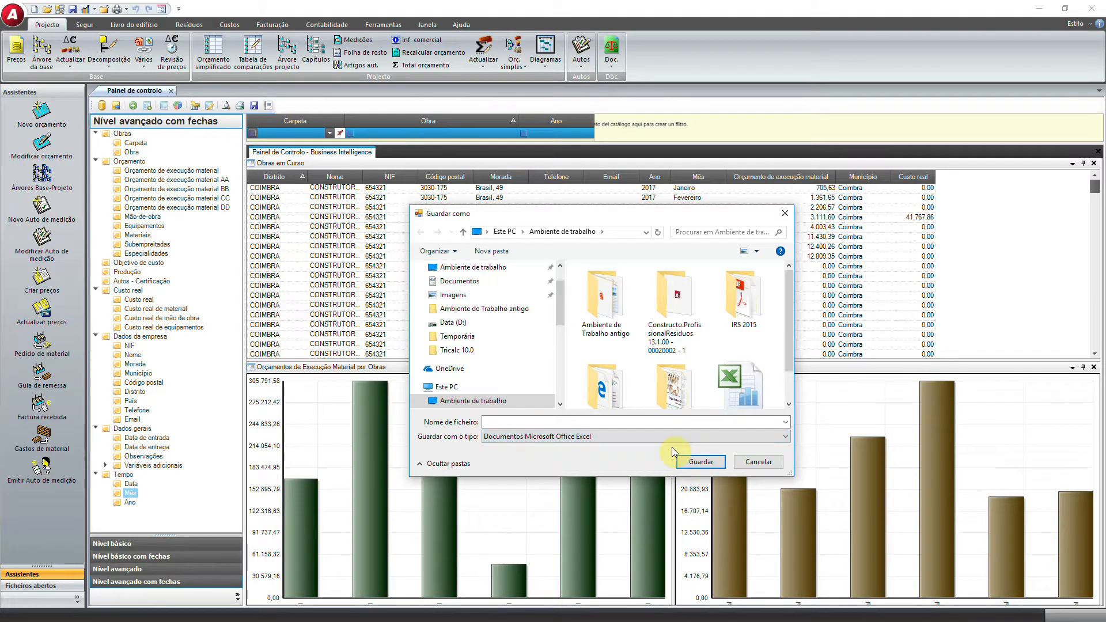
pyautogui.click(540, 421)
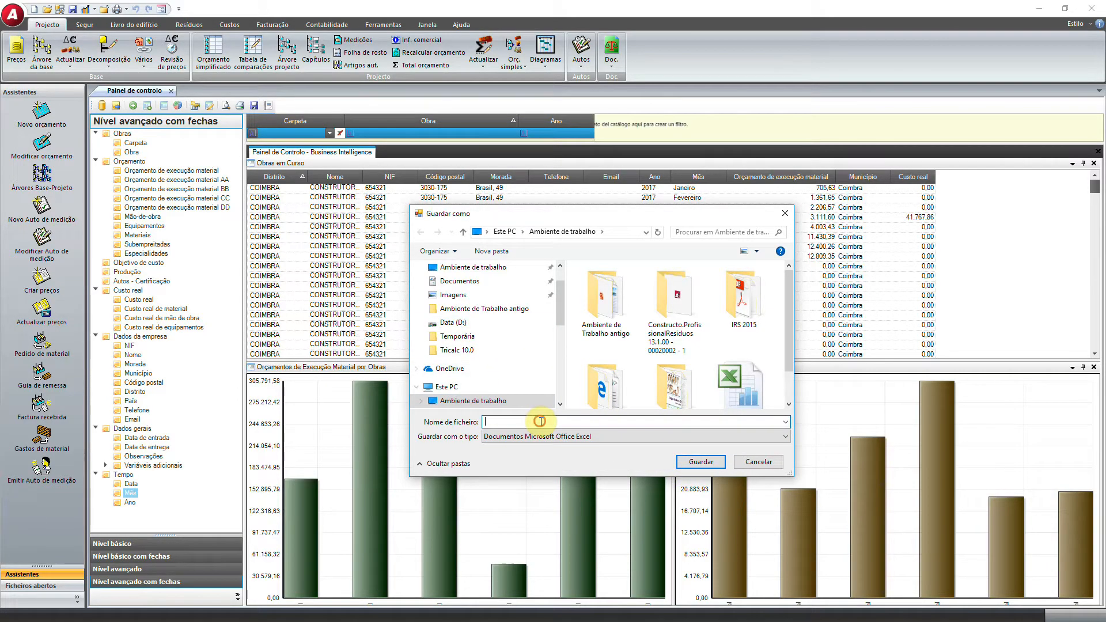
pyautogui.write('teste')
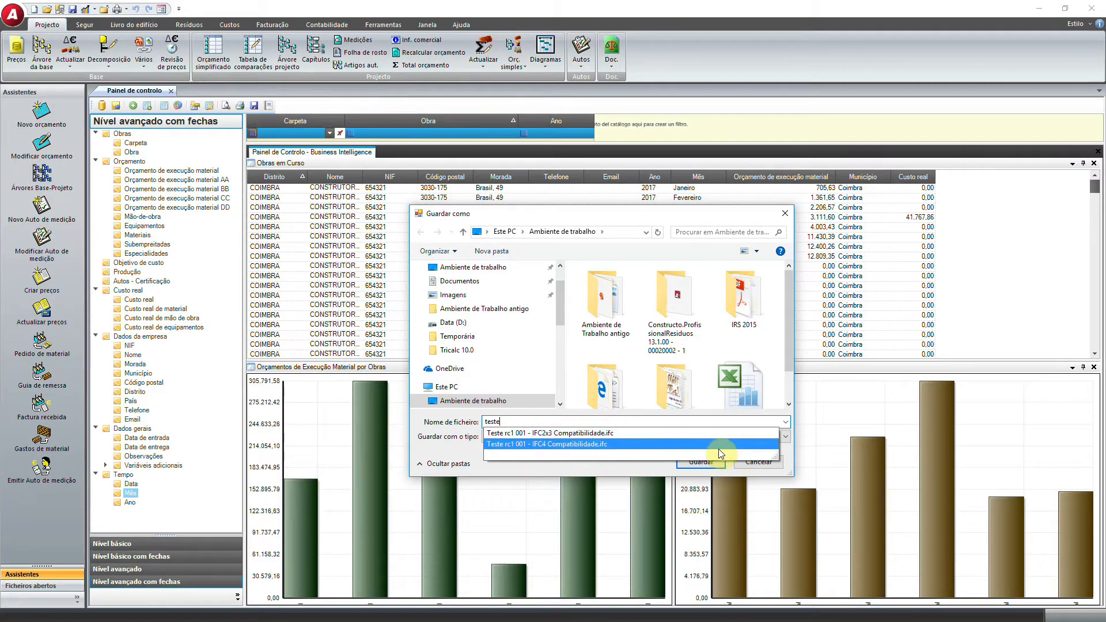
pyautogui.click(649, 421)
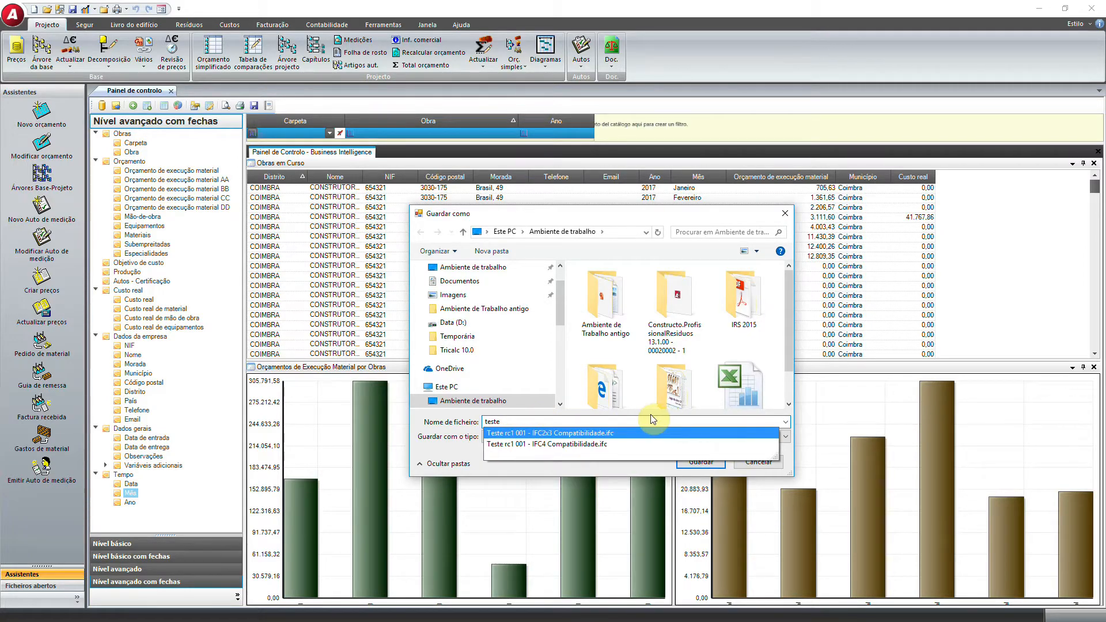
pyautogui.click(698, 463)
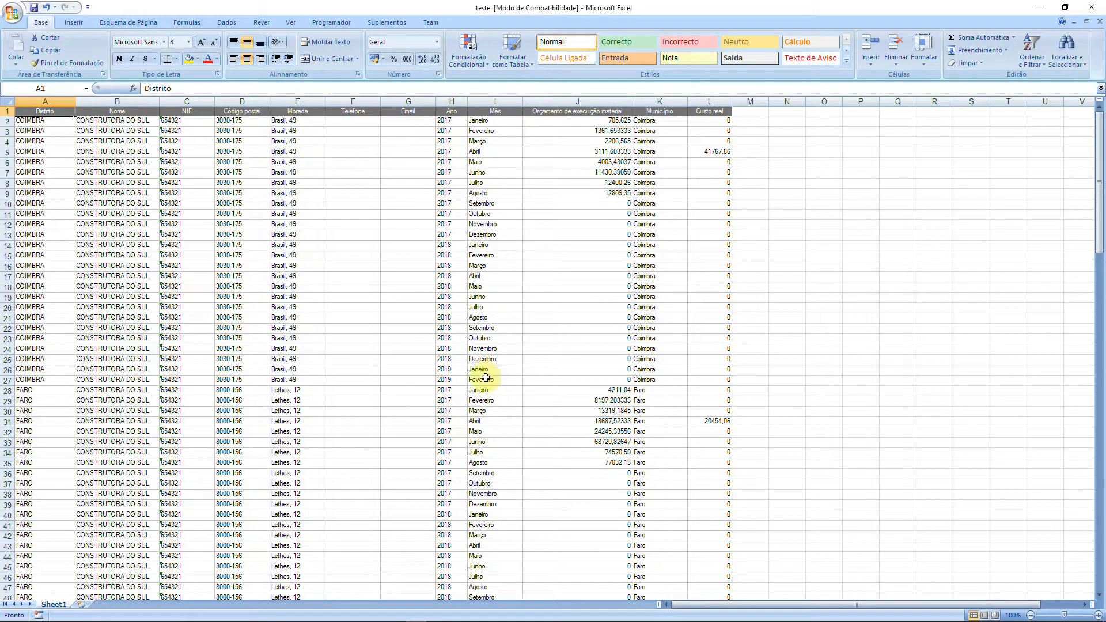
# Insert a blank row between the last COIMBRA row and the first FARO row of the exported sheet
pyautogui.click(9, 380)
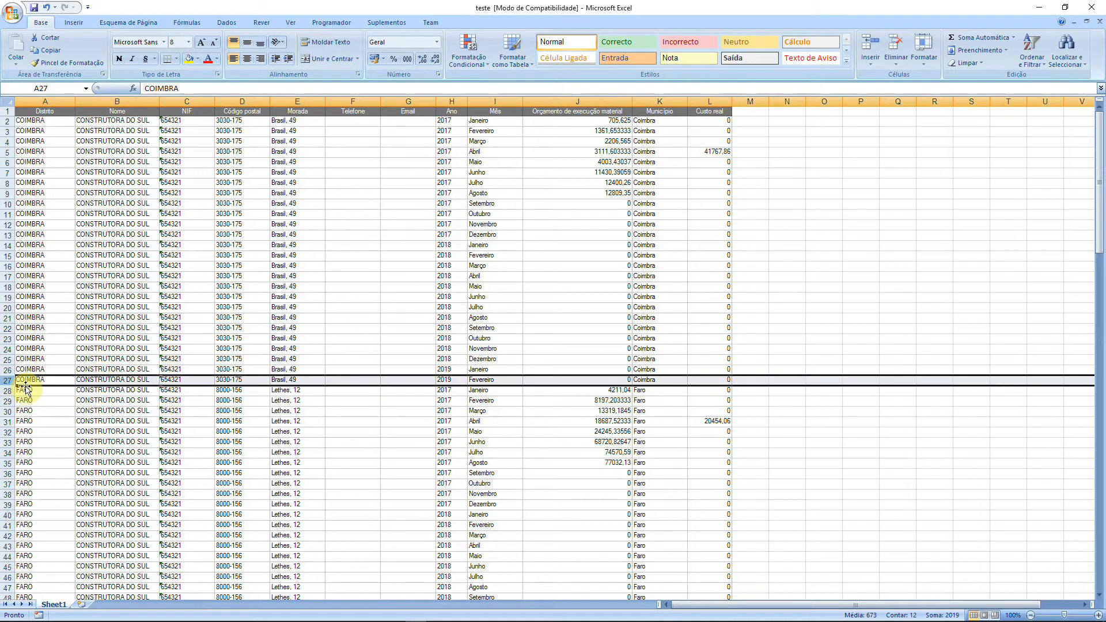
pyautogui.click(8, 389)
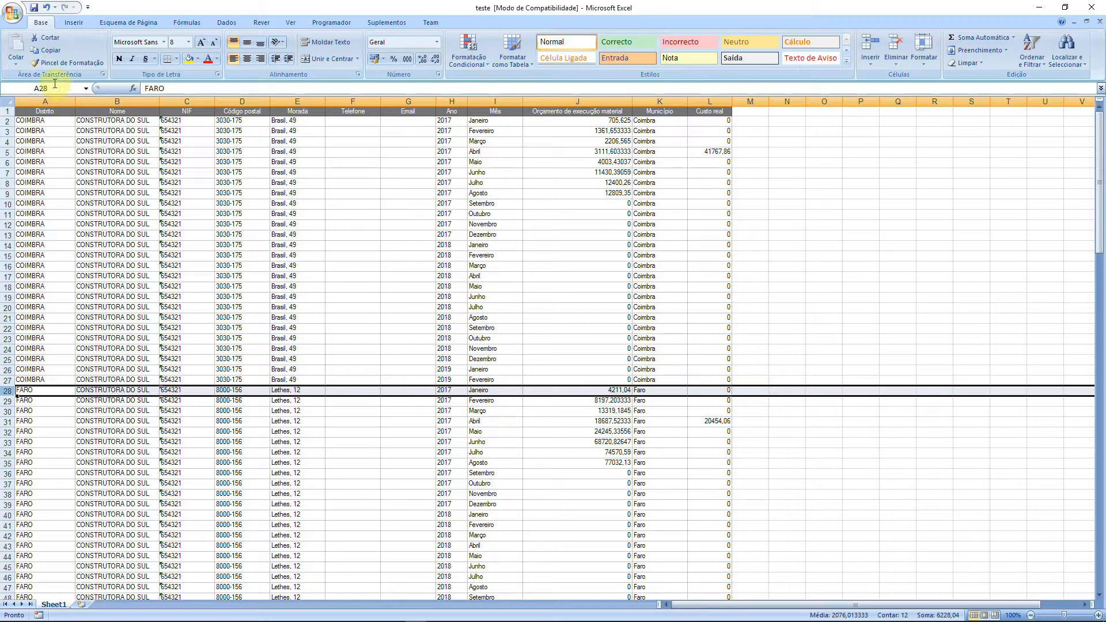
pyautogui.rightClick(8, 390)
pyautogui.click(82, 451)
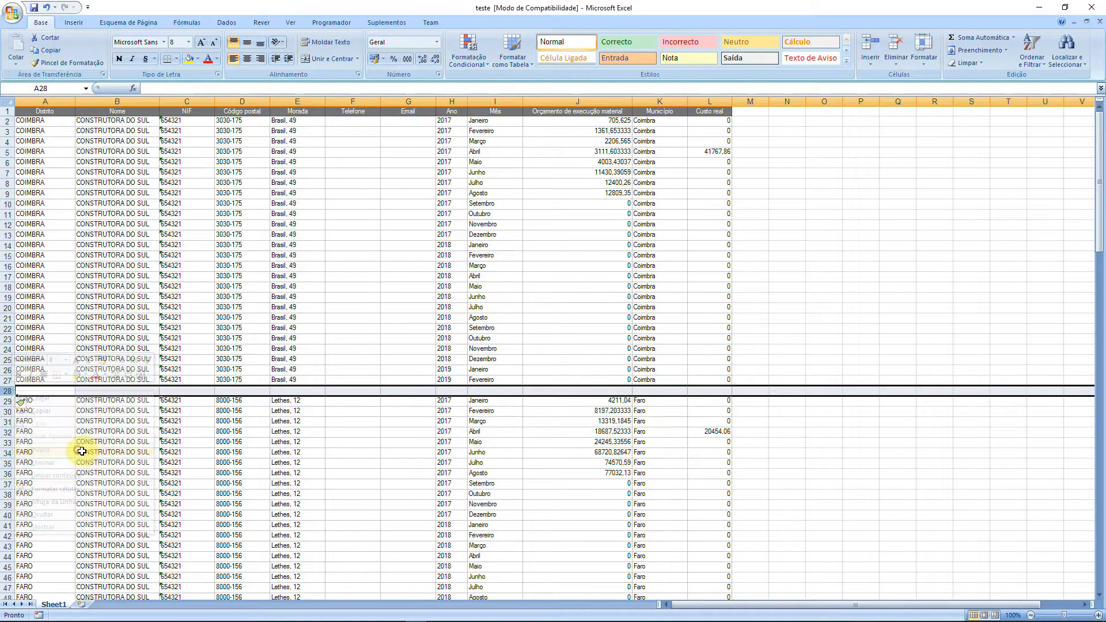
# Sum the COIMBRA rows of Orçamento de execução material (J2:J27) in cell J28 of the blank row
pyautogui.click(582, 391)
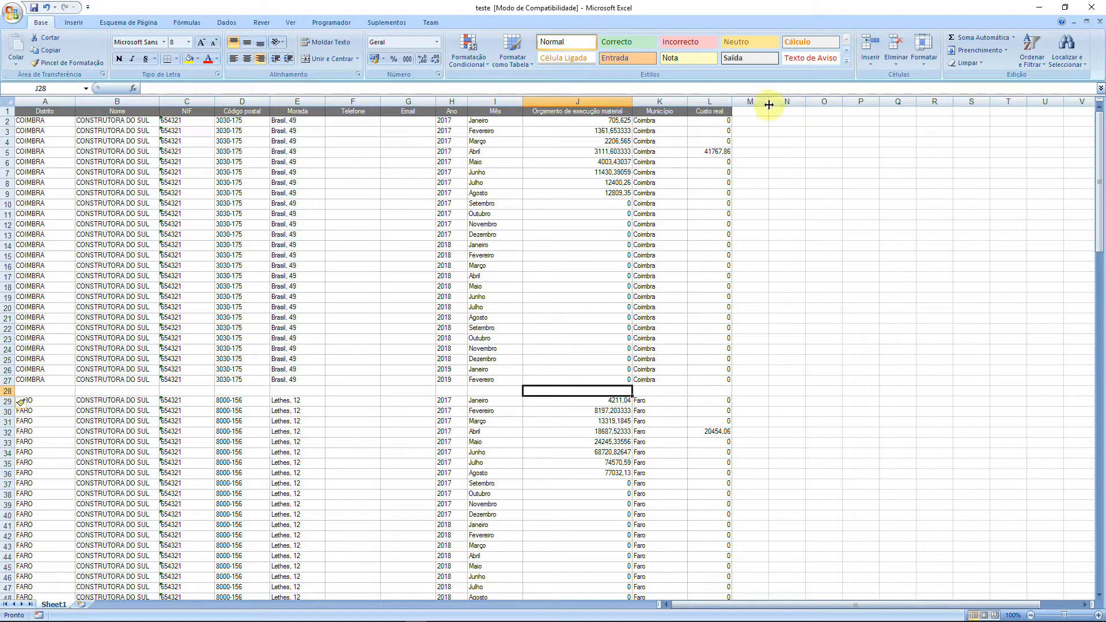
pyautogui.click(965, 37)
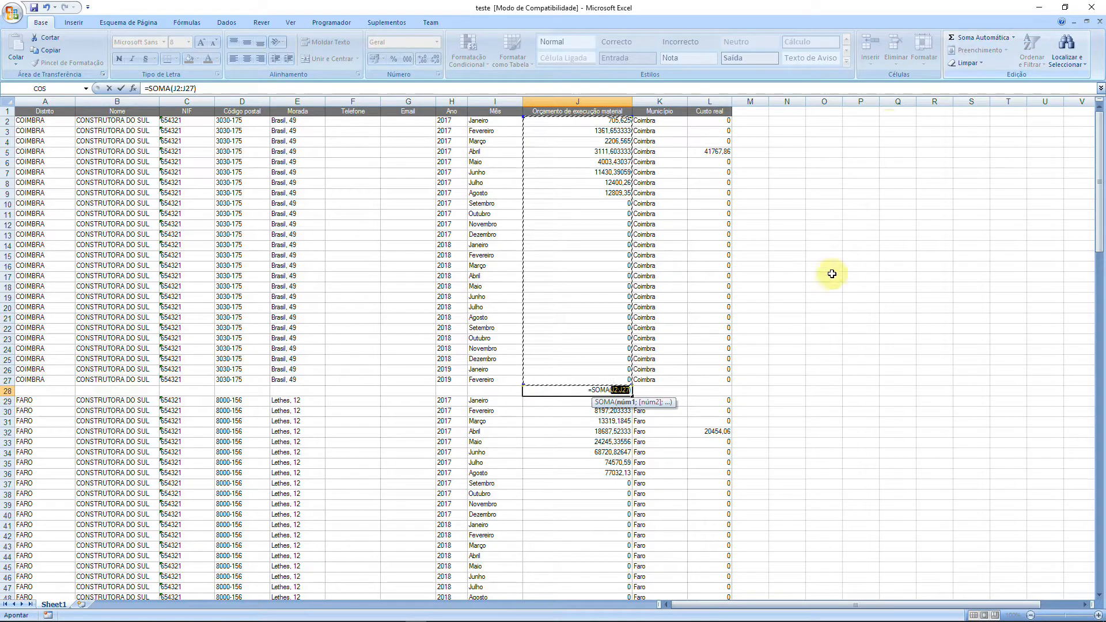
pyautogui.press('Return')
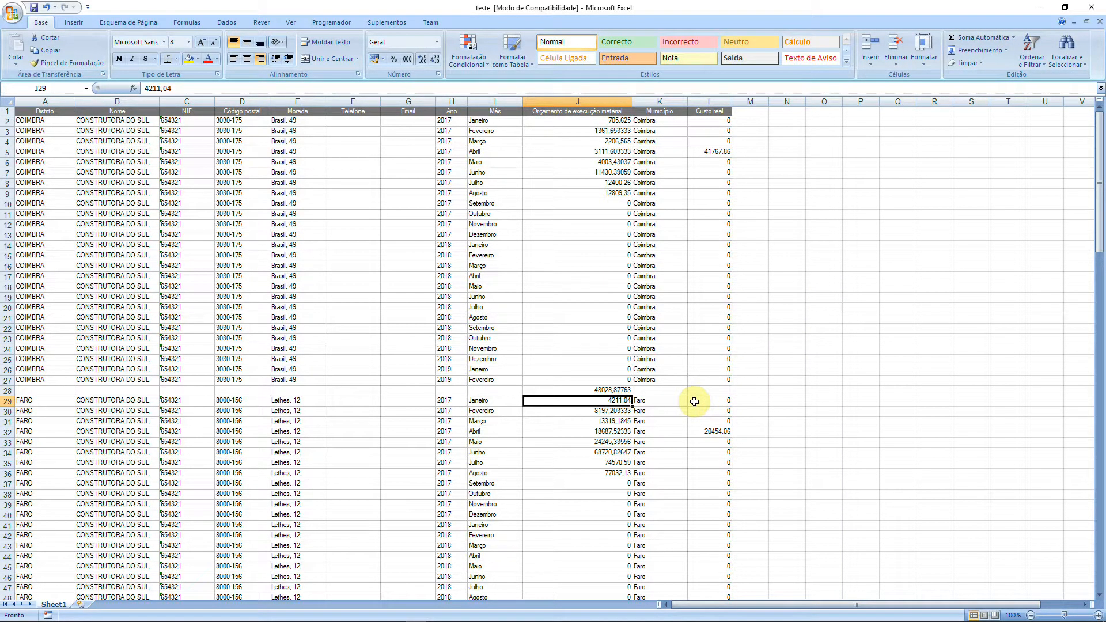
pyautogui.click(583, 390)
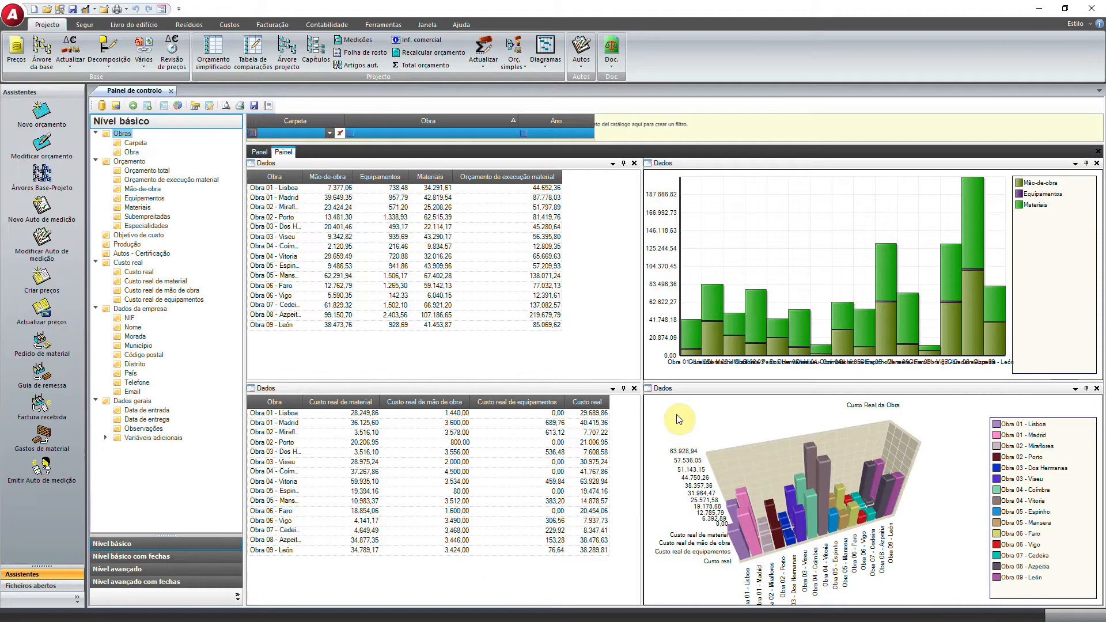
# Switch back to the Painel de controlo and open a print preview of the Custo Real da Obra 3D chart
pyautogui.click(698, 389)
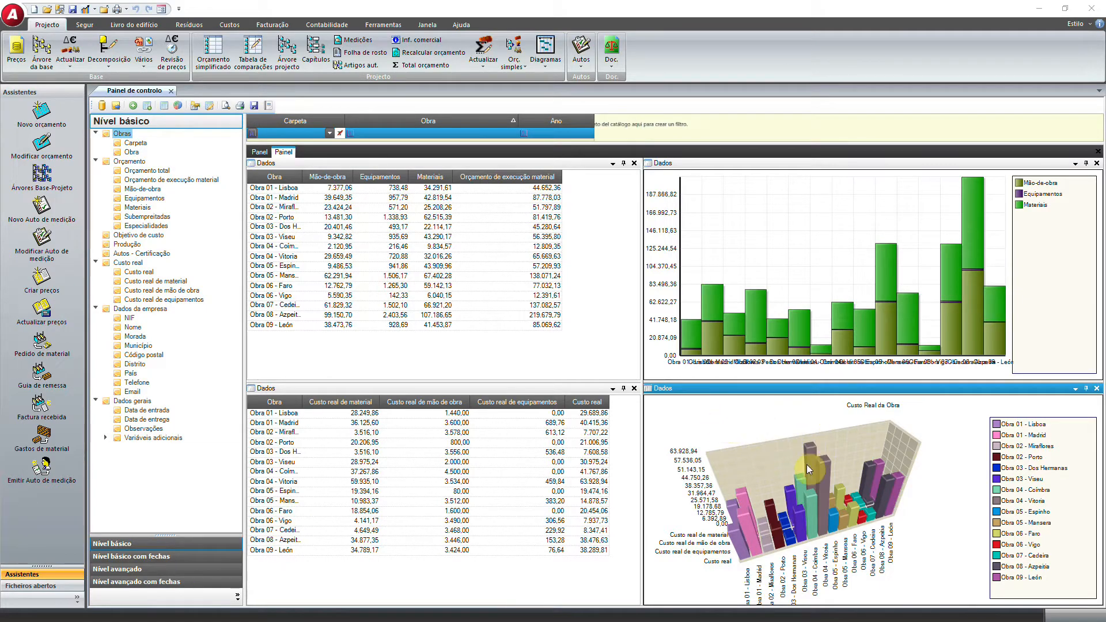
pyautogui.click(296, 226)
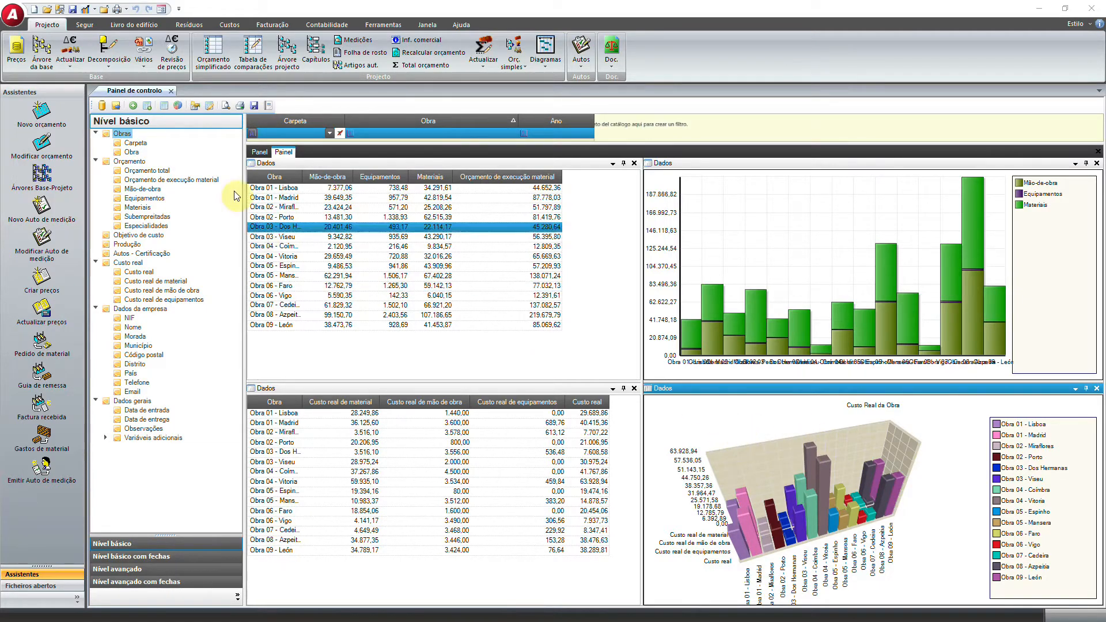
pyautogui.click(226, 106)
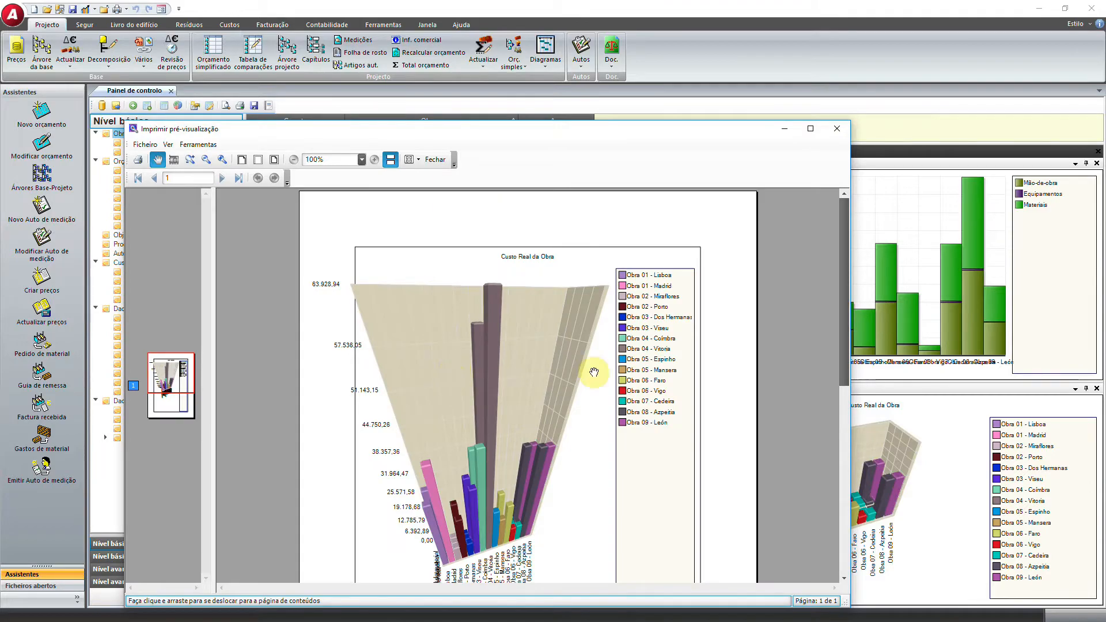
pyautogui.moveTo(841, 264); pyautogui.dragTo(831, 243)
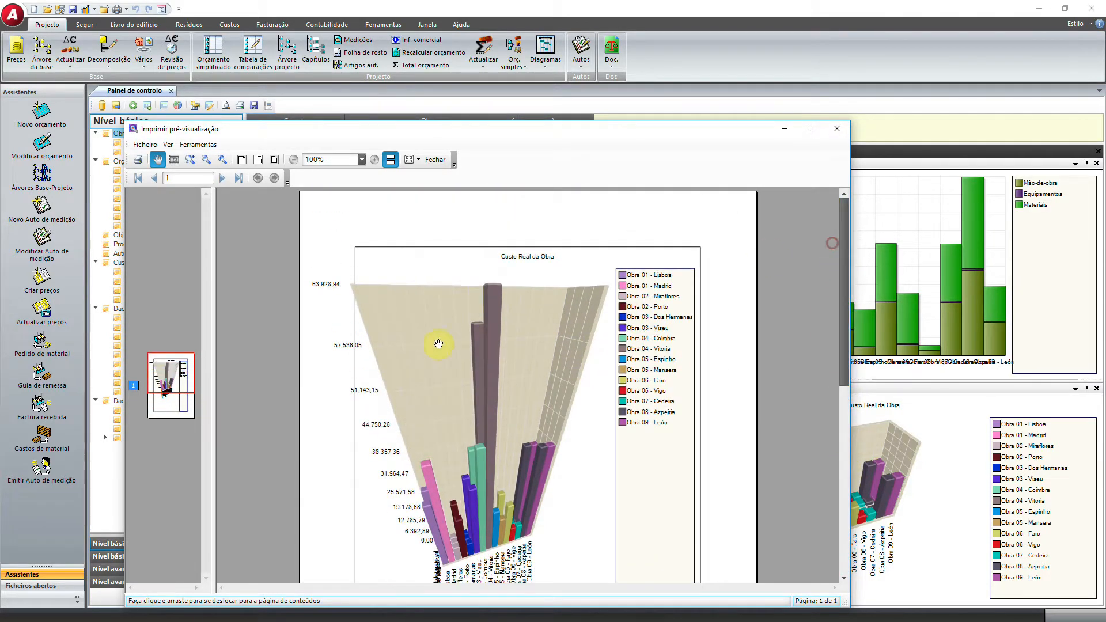
# Configure the preview page as A4 Horizontal with all four margins at 10 mm, and close the print preview
pyautogui.click(145, 144)
pyautogui.click(167, 177)
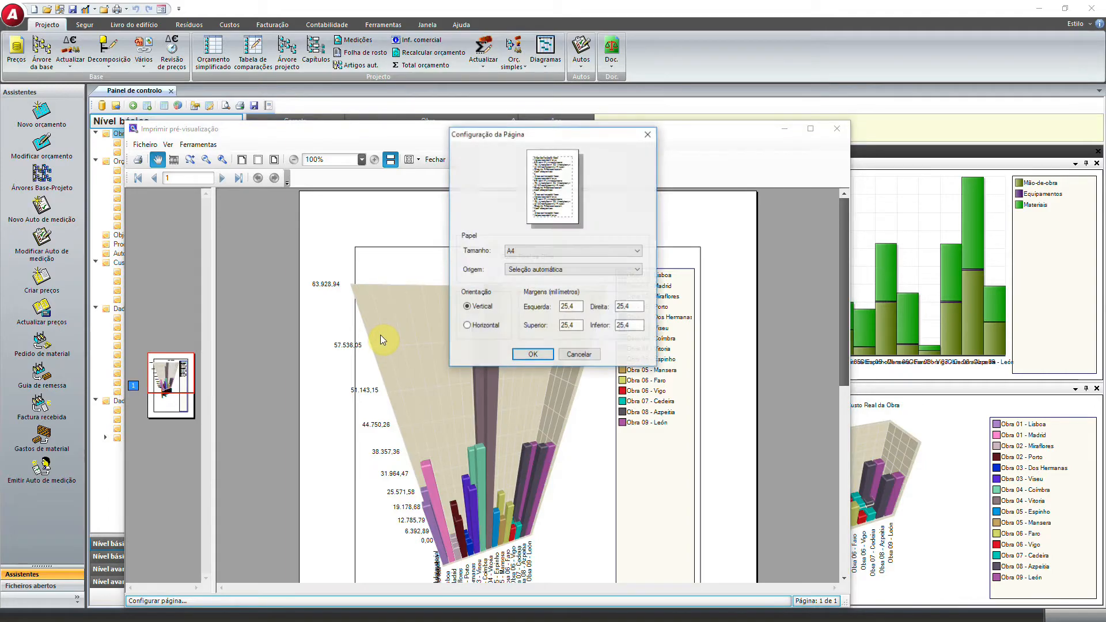
pyautogui.click(468, 325)
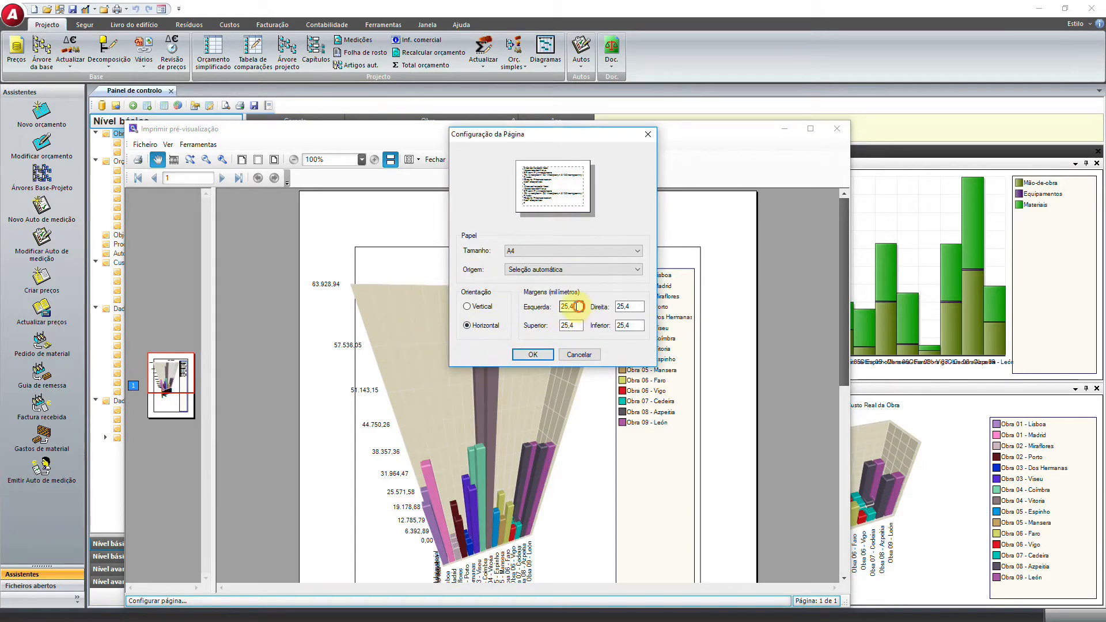
pyautogui.write('10')
pyautogui.click(569, 326)
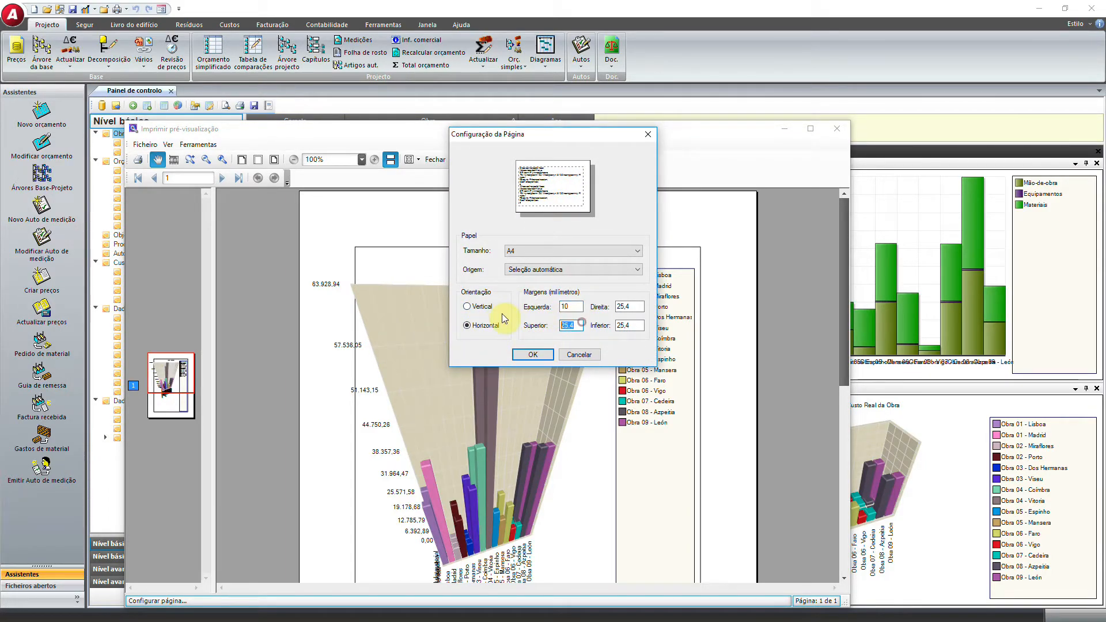
pyautogui.write('10')
pyautogui.doubleClick(623, 308)
pyautogui.write('10')
pyautogui.doubleClick(628, 325)
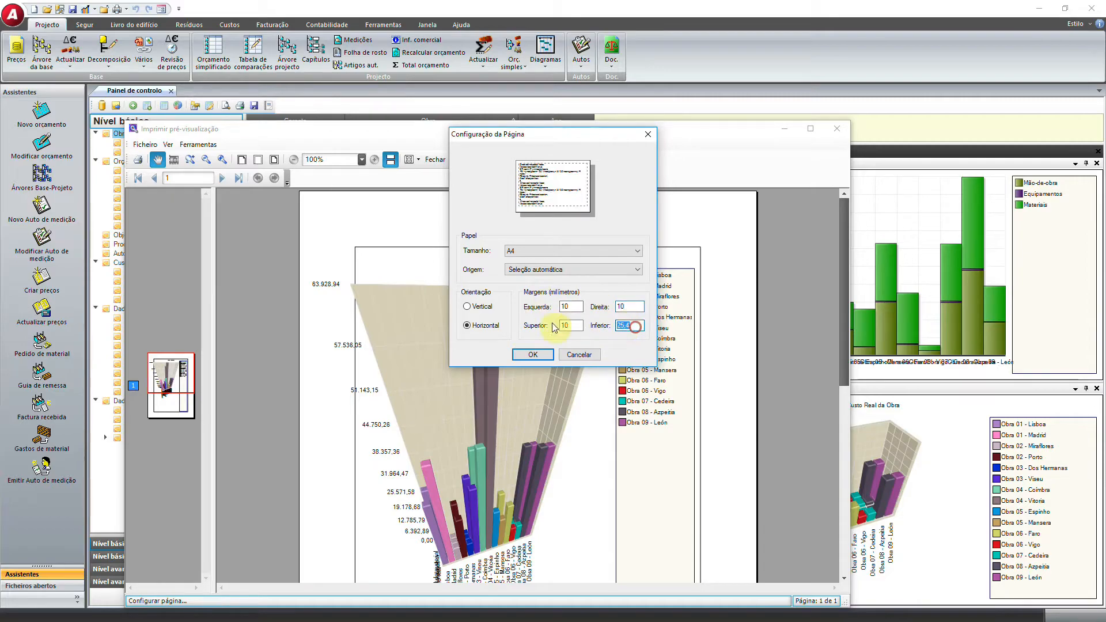
pyautogui.write('10')
pyautogui.click(533, 356)
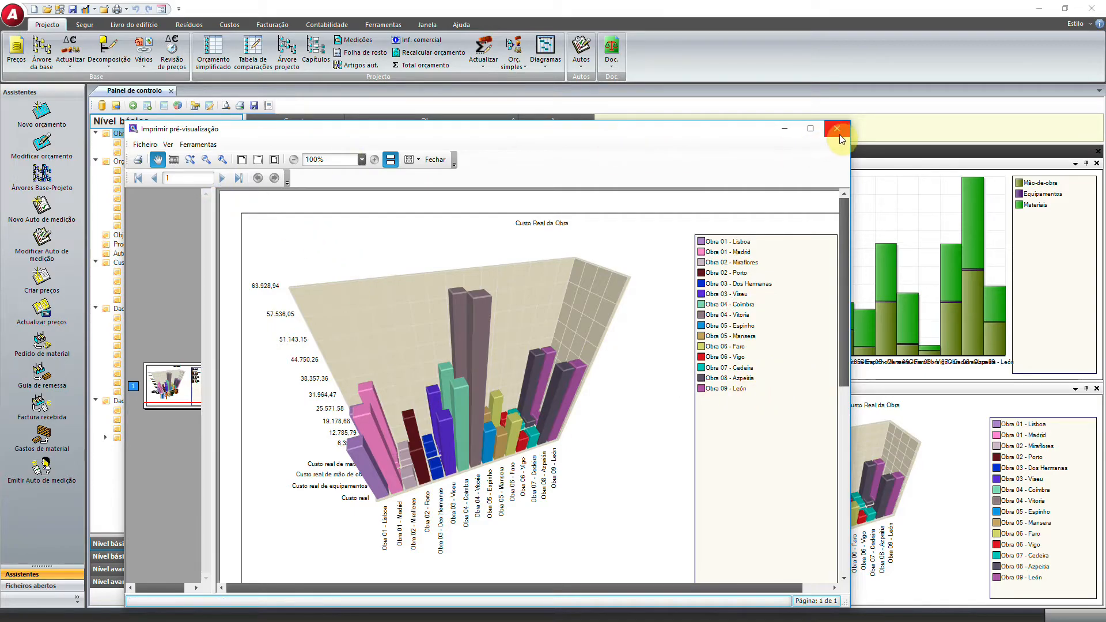
pyautogui.click(838, 130)
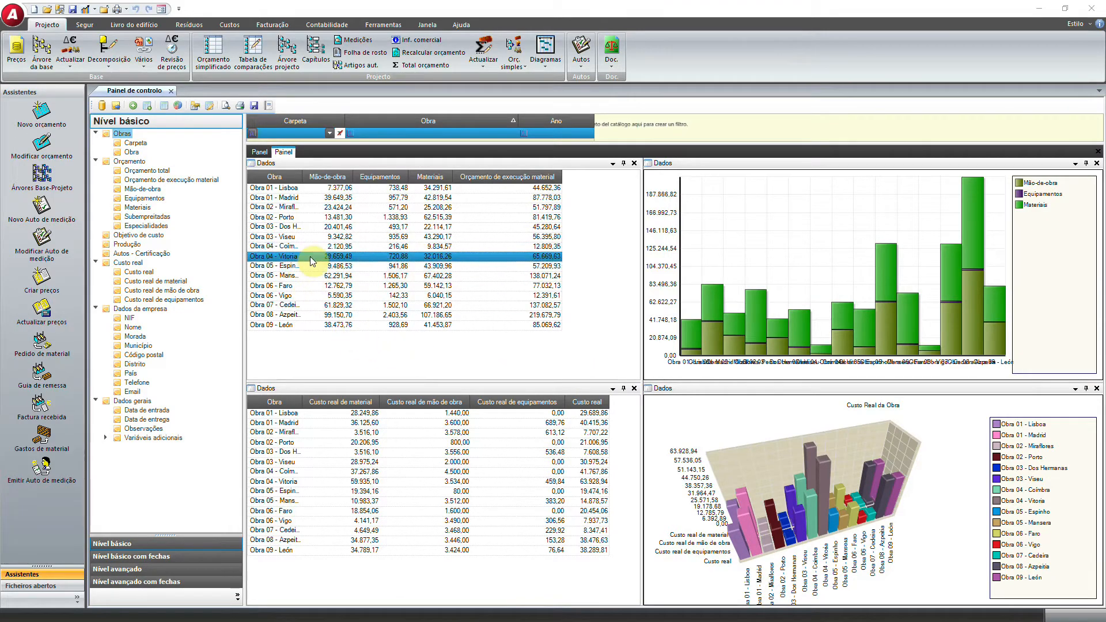
# Close the control panel, open the simplified budget of Obra 01 - Lisboa and examine the price breakdown of Demolição de Paredes
pyautogui.click(171, 91)
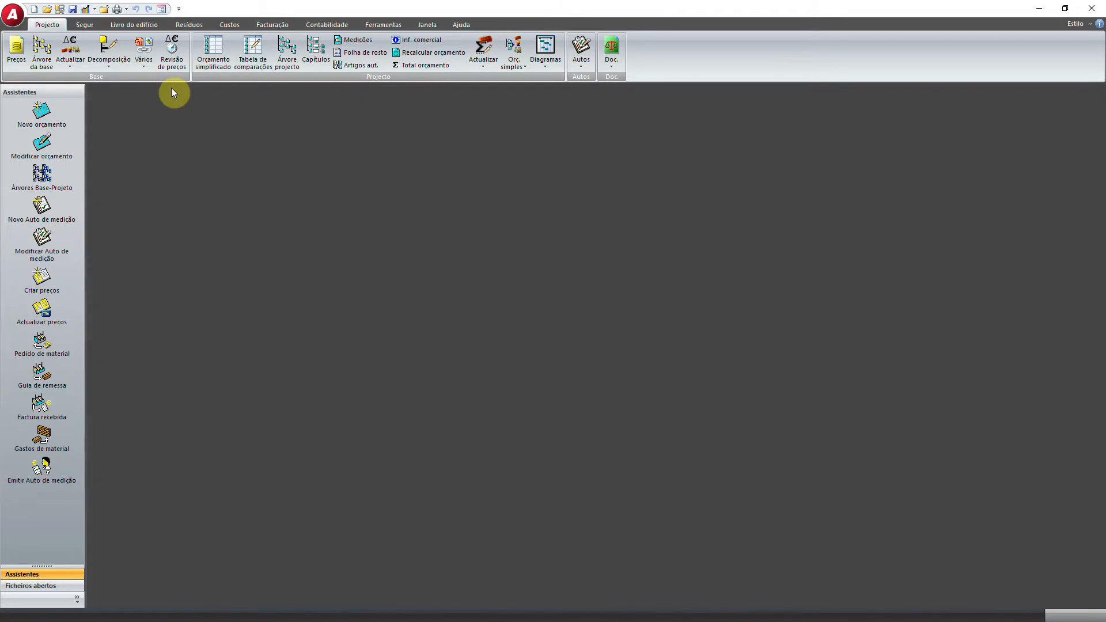
pyautogui.click(210, 64)
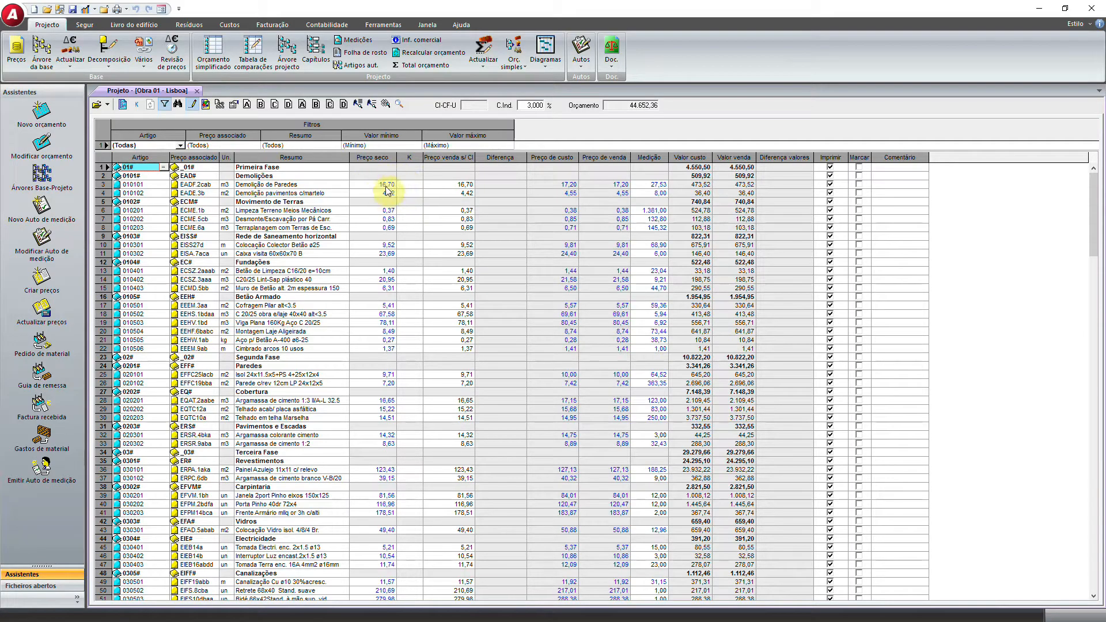
pyautogui.click(387, 185)
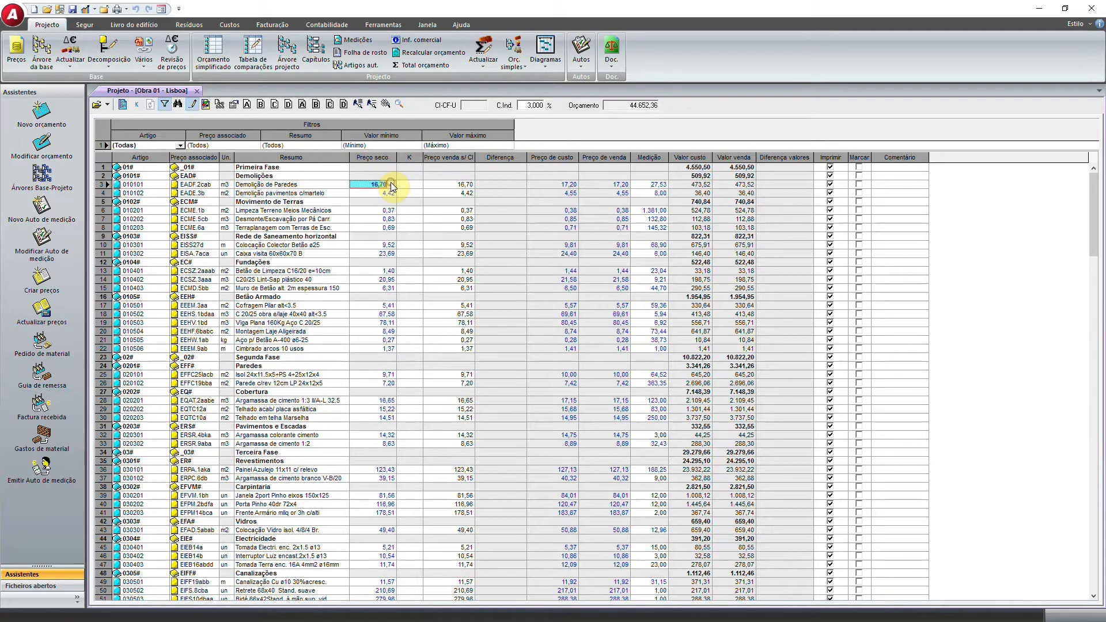
pyautogui.click(391, 185)
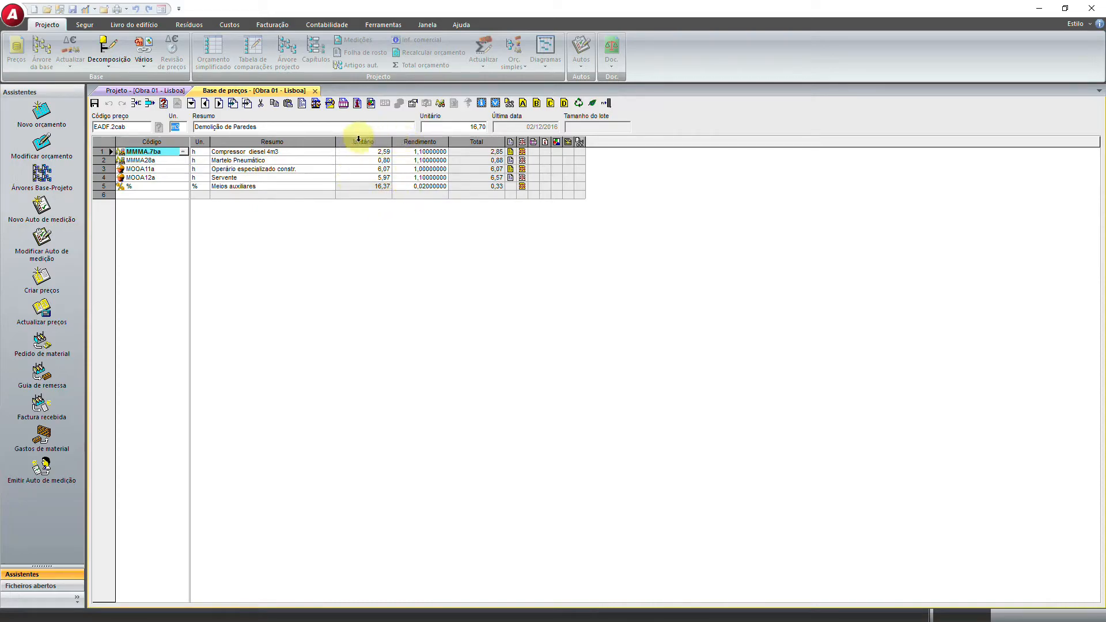
pyautogui.click(315, 91)
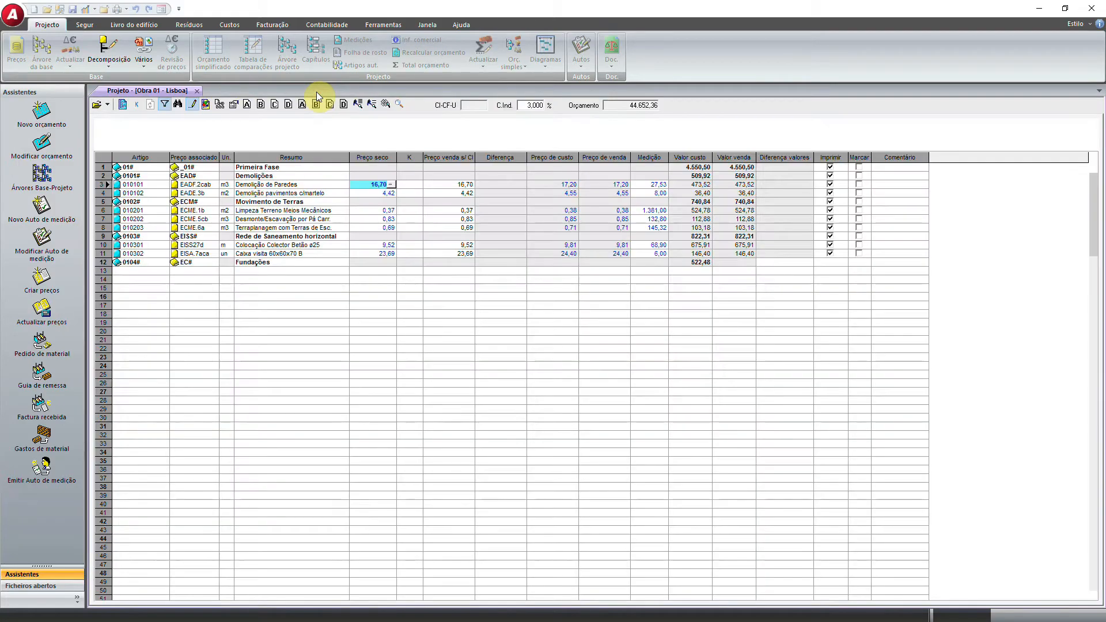
# View the measurement lines of item 010101 Demolição de Paredes and return to the budget
pyautogui.click(650, 184)
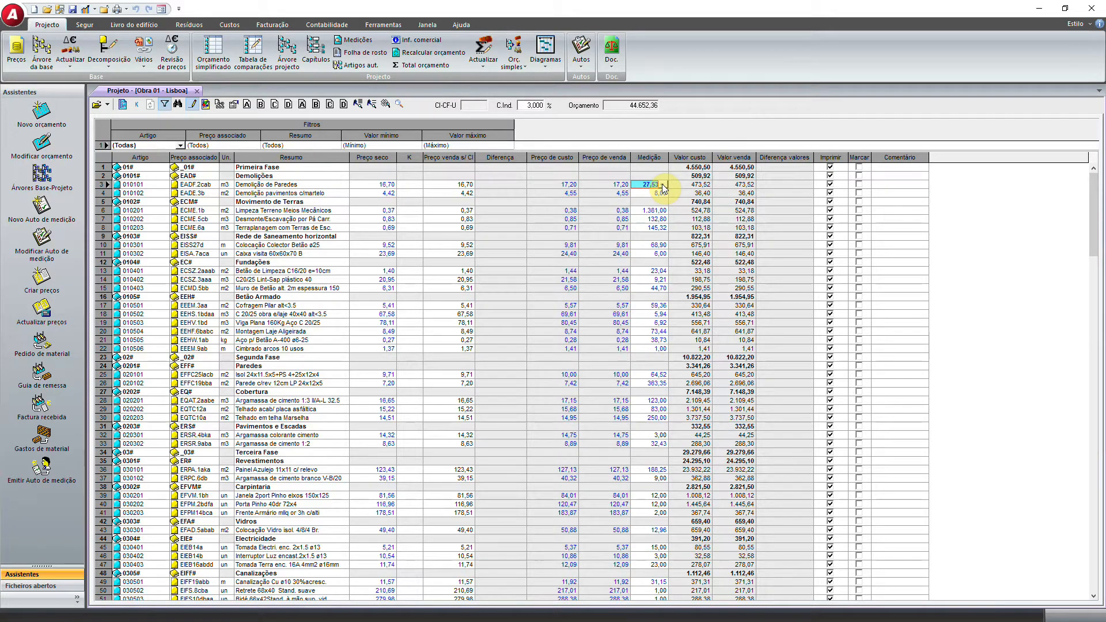
pyautogui.click(646, 186)
pyautogui.click(661, 185)
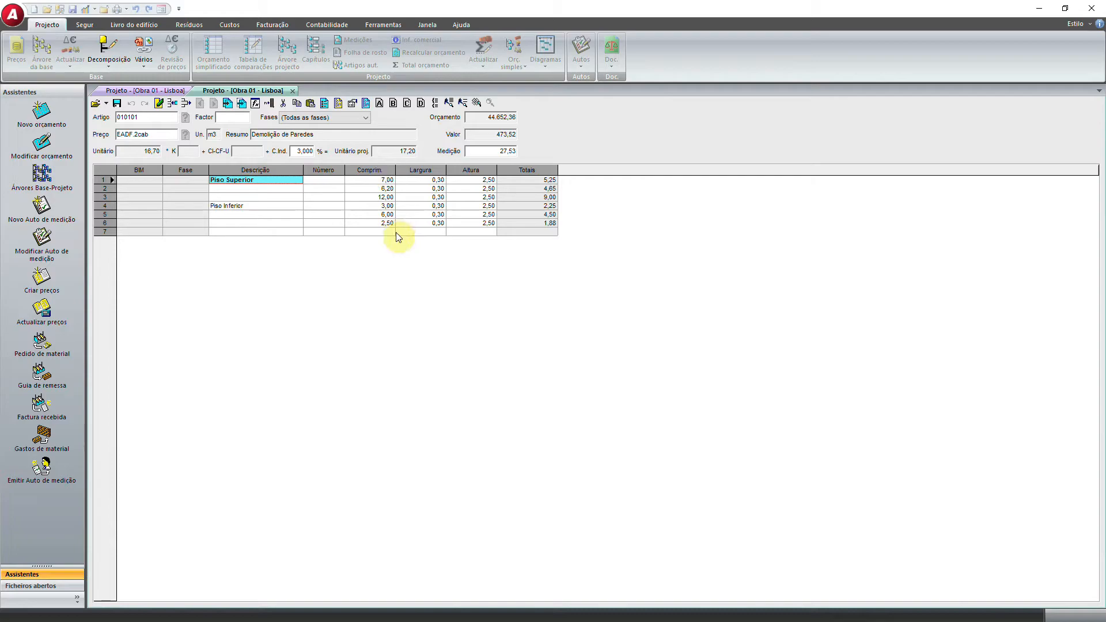
pyautogui.click(293, 91)
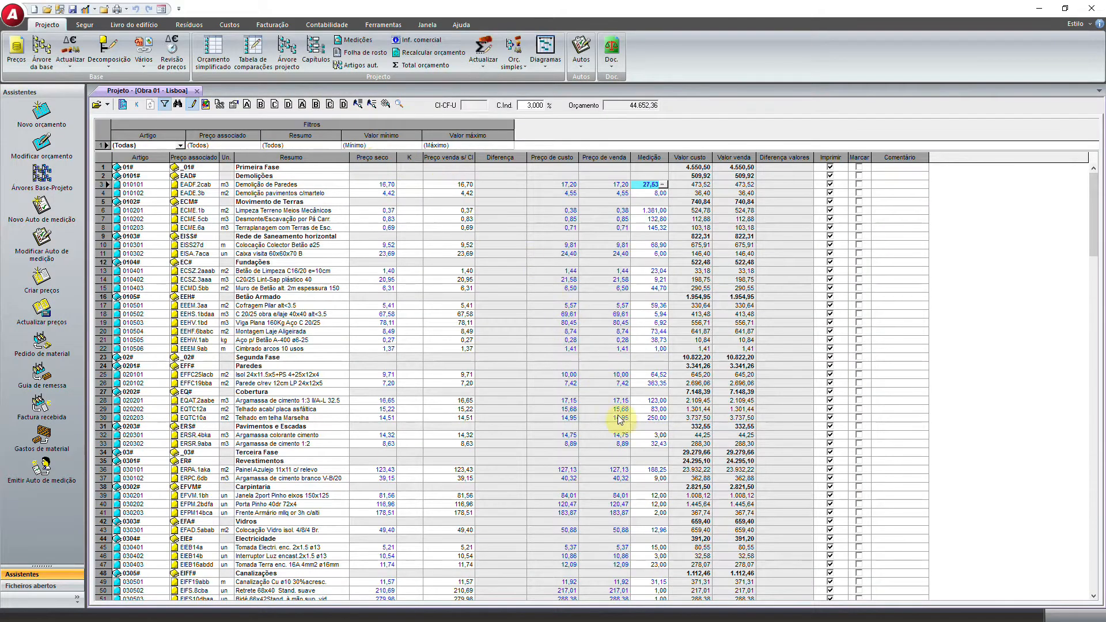
# View the measurement lines of item 020301 Argamassa colorante cimento and return to the budget
pyautogui.click(638, 436)
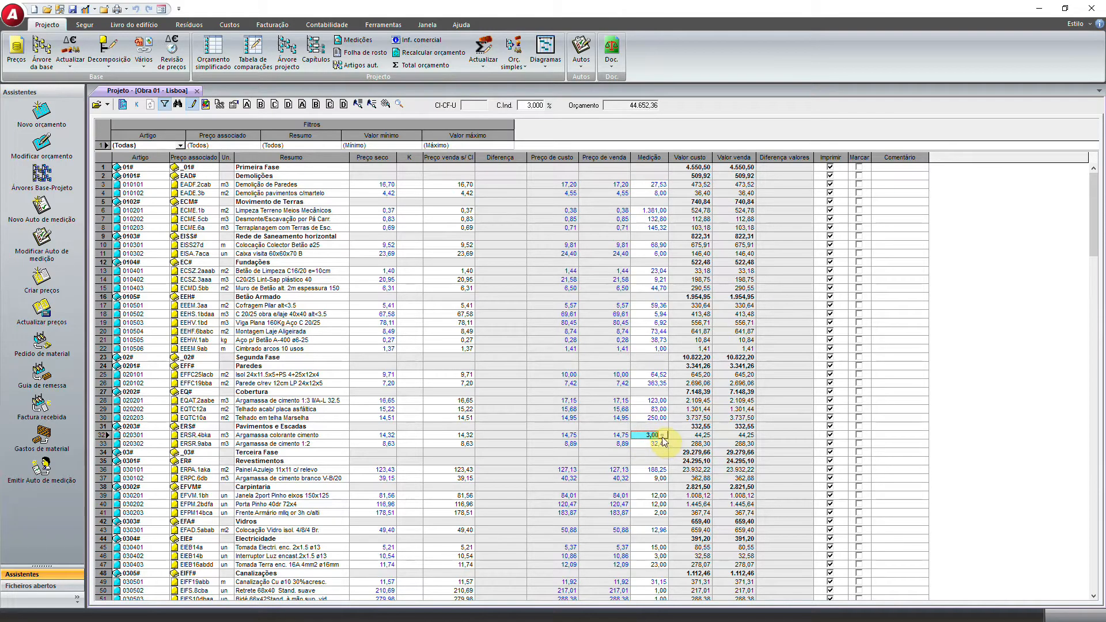
pyautogui.doubleClick(662, 437)
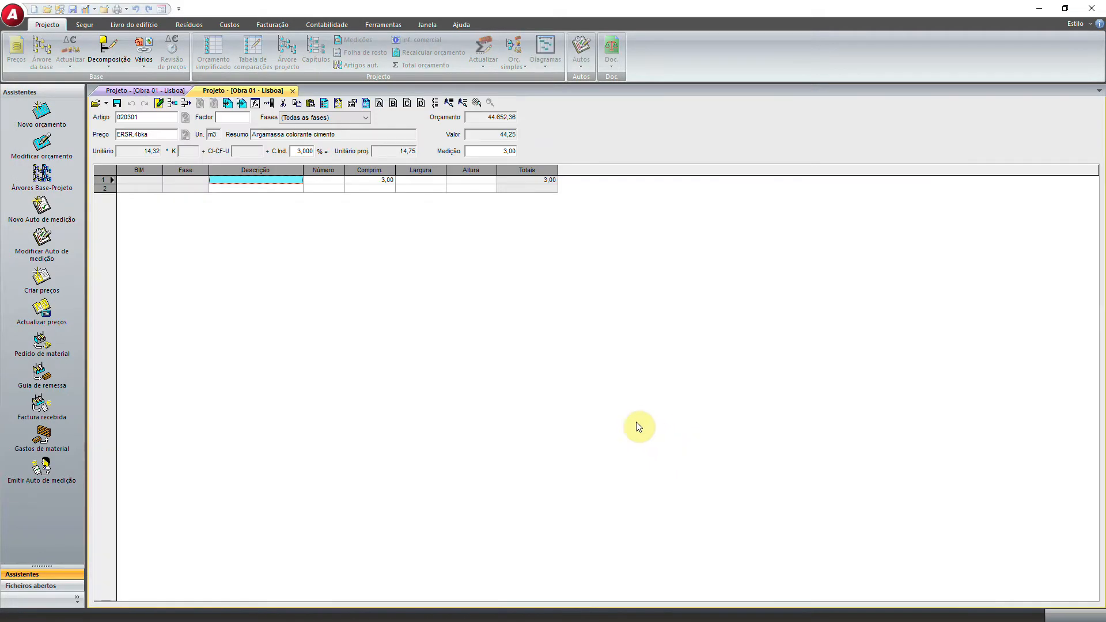
pyautogui.click(293, 91)
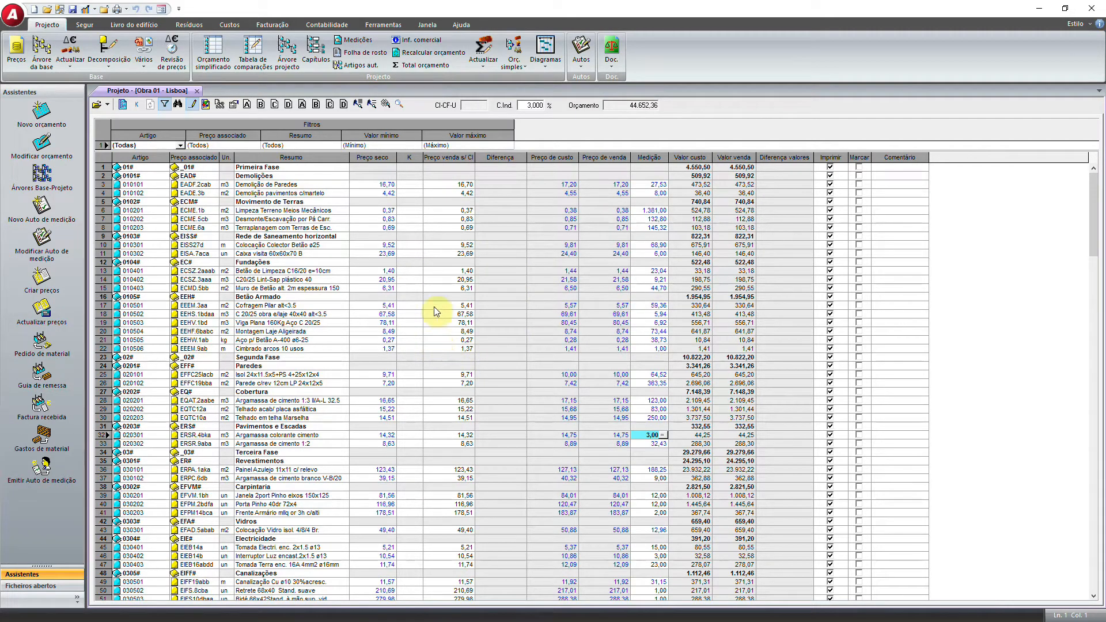
# Open the project tree of Obra 01 - Lisboa and show the measurements and price breakdown of item 010101 Demolição de Paredes
pyautogui.click(288, 50)
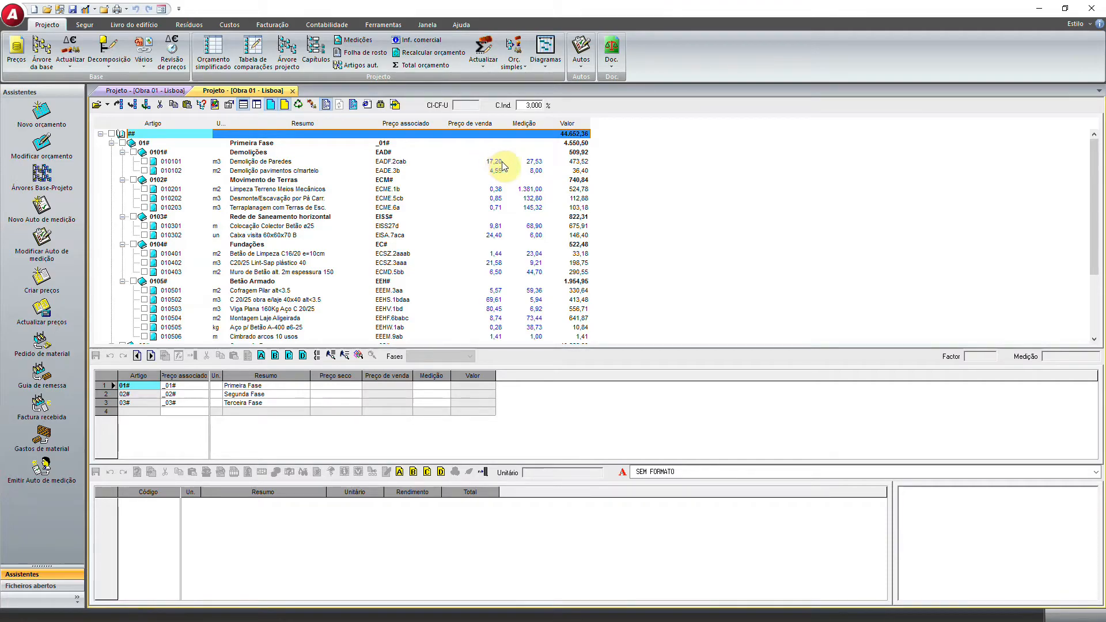
pyautogui.click(539, 163)
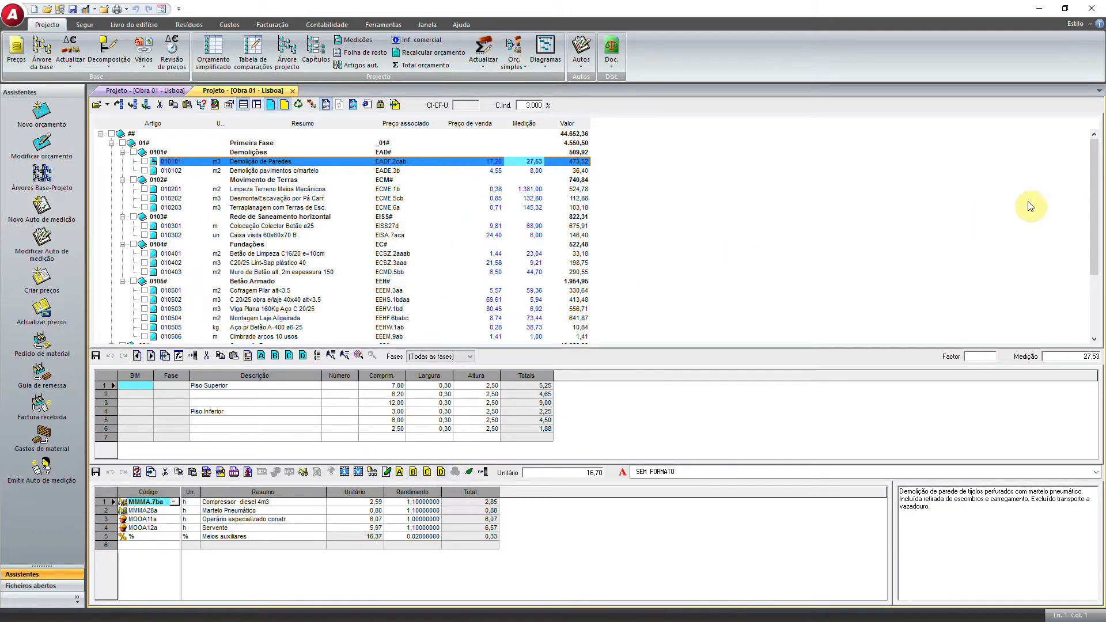
# Expand chapters 0201#, 0202# and 0203# in the project tree and show the details of item 020301 Argamassa colorante cimento
pyautogui.moveTo(1096, 173); pyautogui.dragTo(1095, 220)
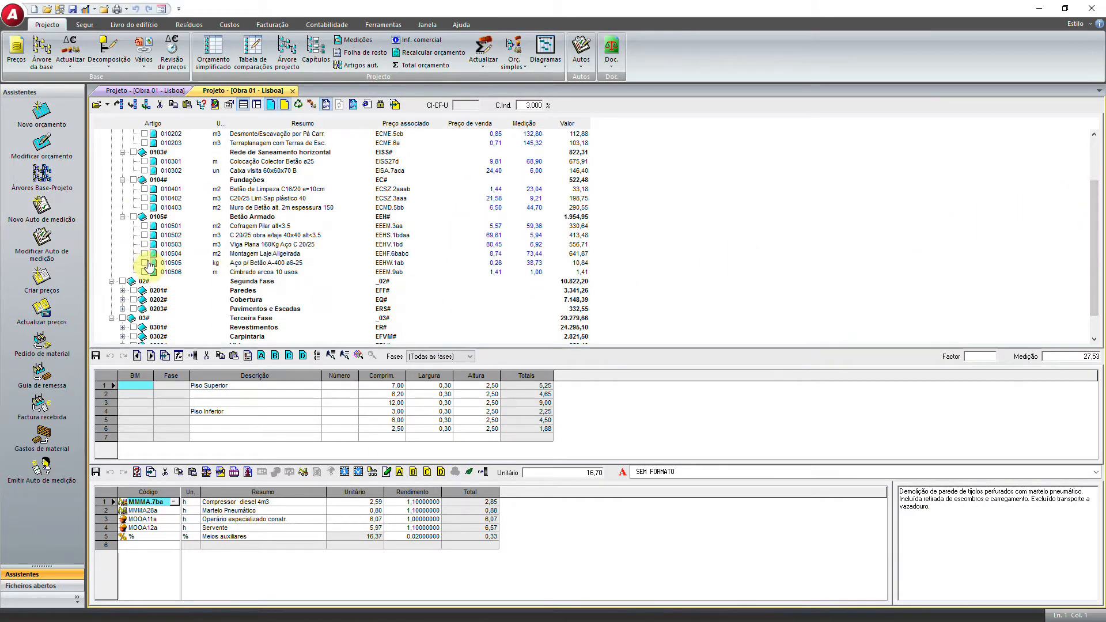
pyautogui.click(122, 290)
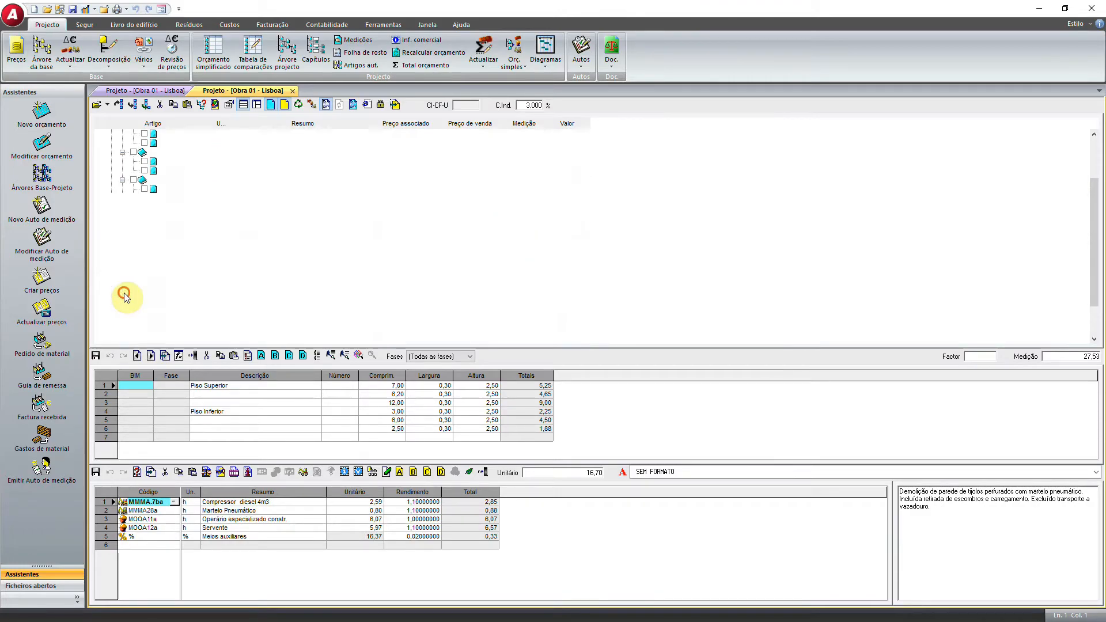
pyautogui.click(123, 317)
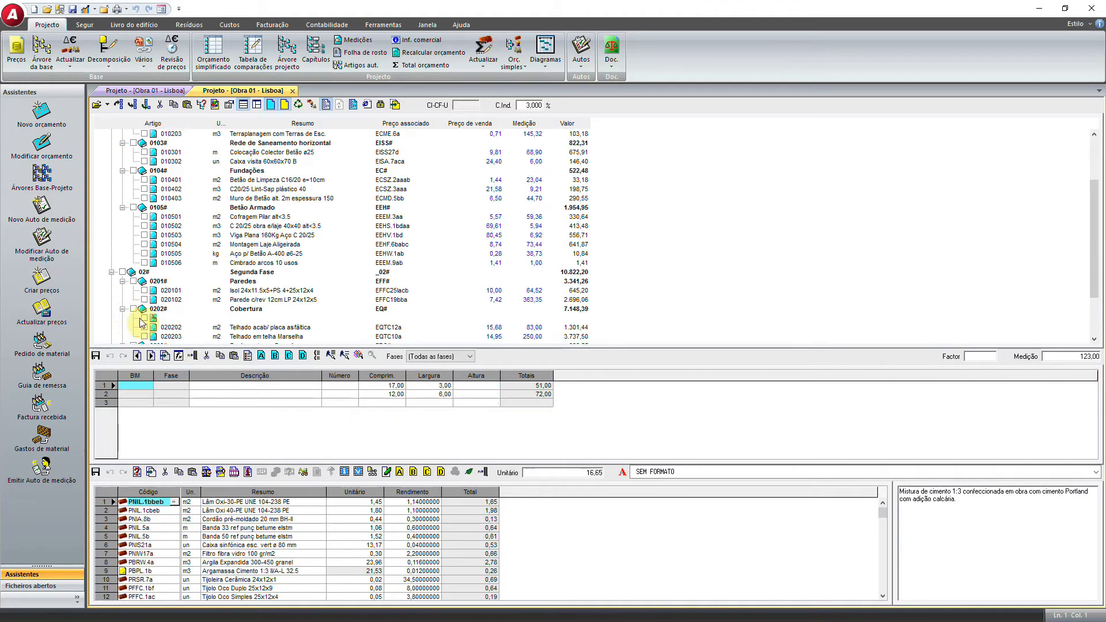
pyautogui.click(122, 282)
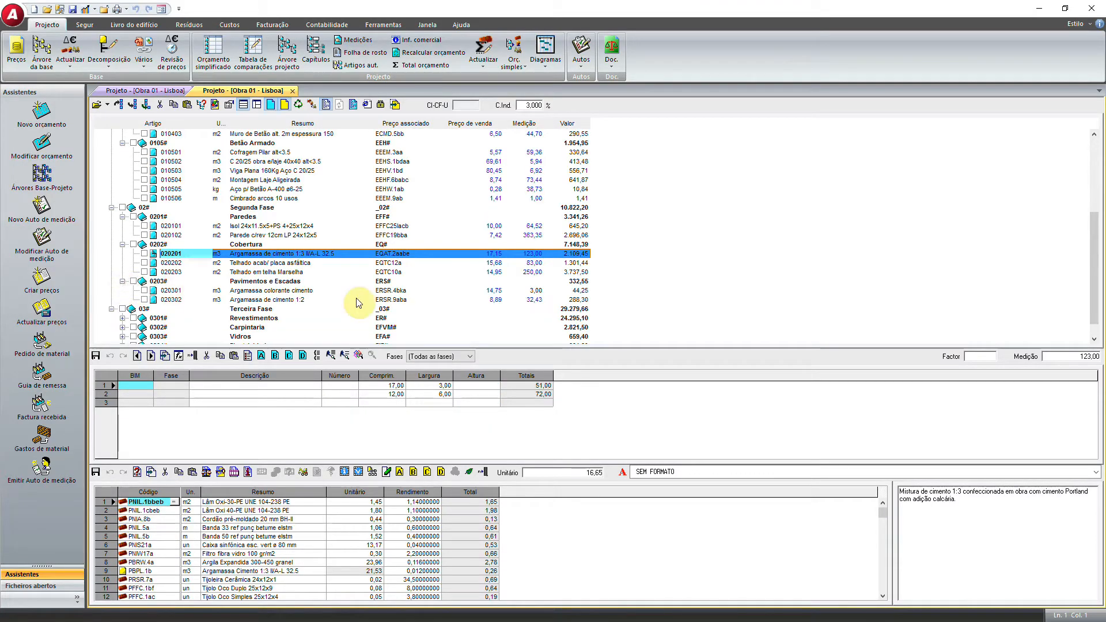
pyautogui.click(406, 291)
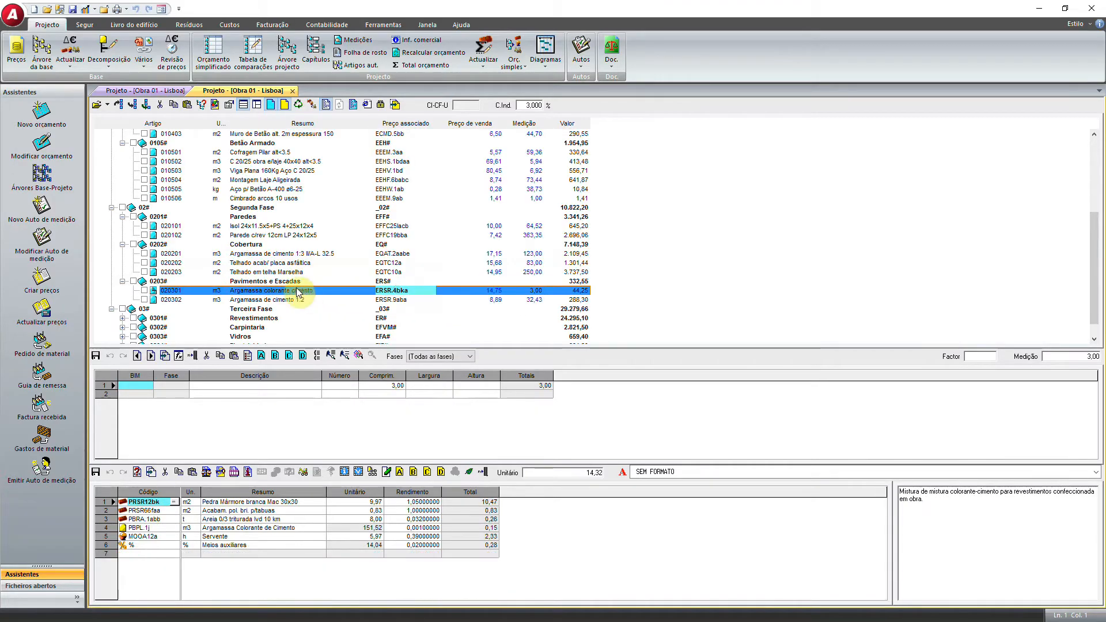
# Compare the measurement lines and price breakdowns of items 020301 Argamassa colorante cimento and 020302 Argamassa de cimento 1:2
pyautogui.click(535, 299)
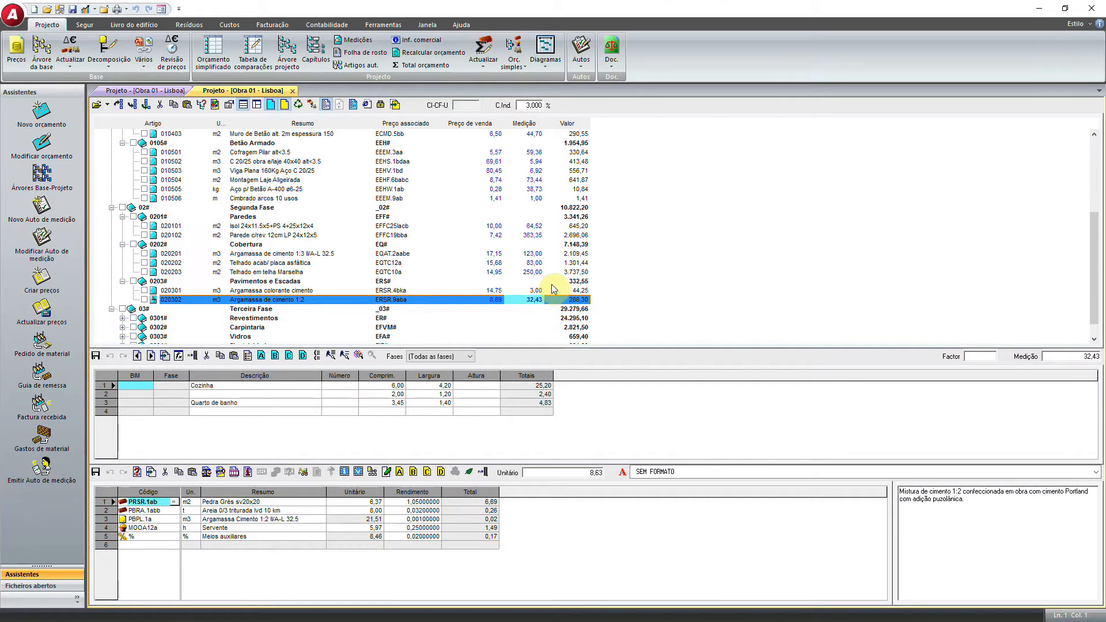
pyautogui.click(535, 290)
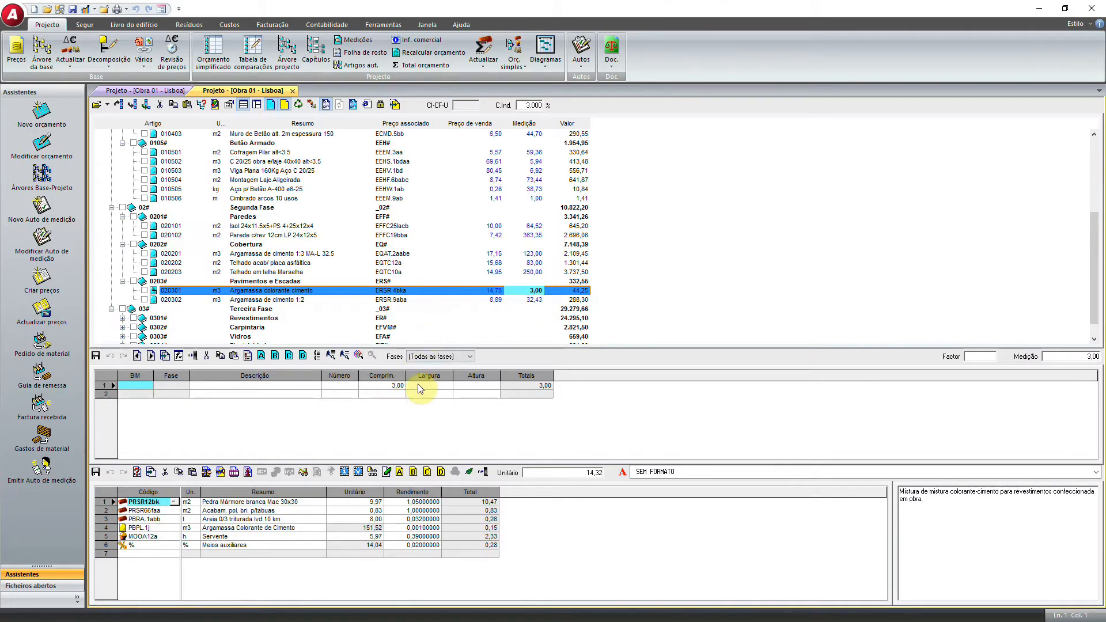
pyautogui.click(527, 300)
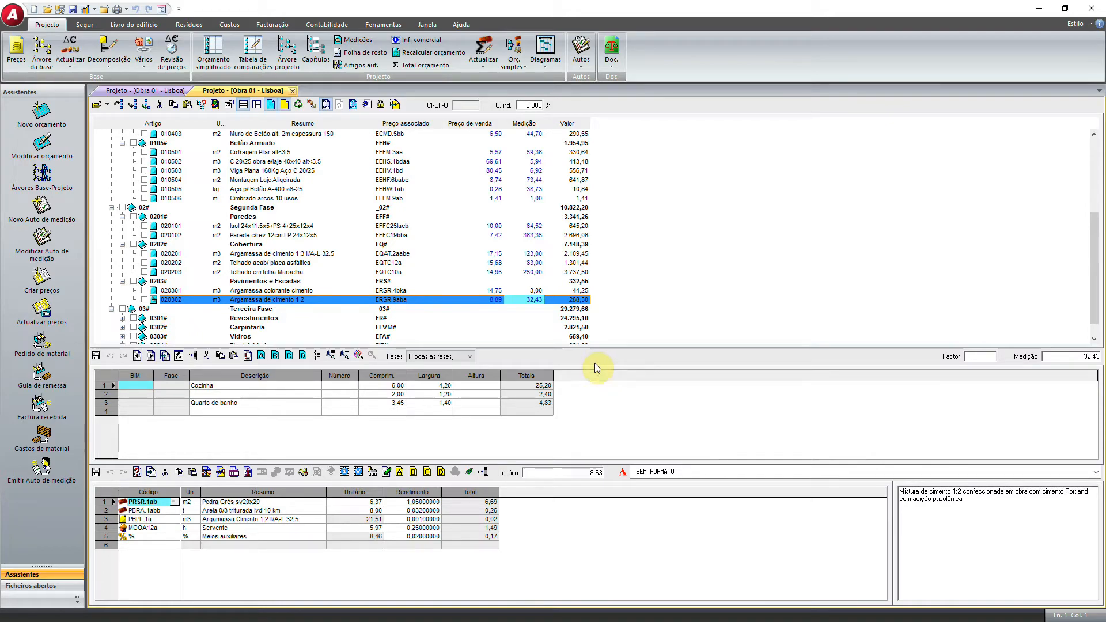
# Calculate the yield of Areia 0/3 triturada ivd 10 km in item 020302 from measurement lines with heights 3, 4 and 6, using divisor 7
pyautogui.click(411, 511)
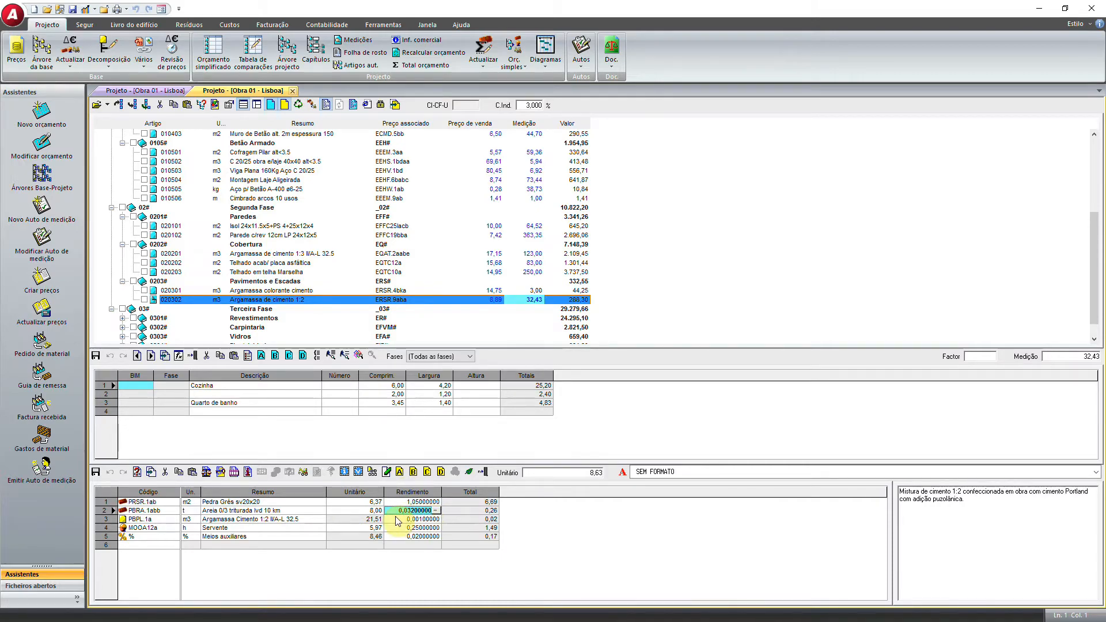
pyautogui.click(437, 511)
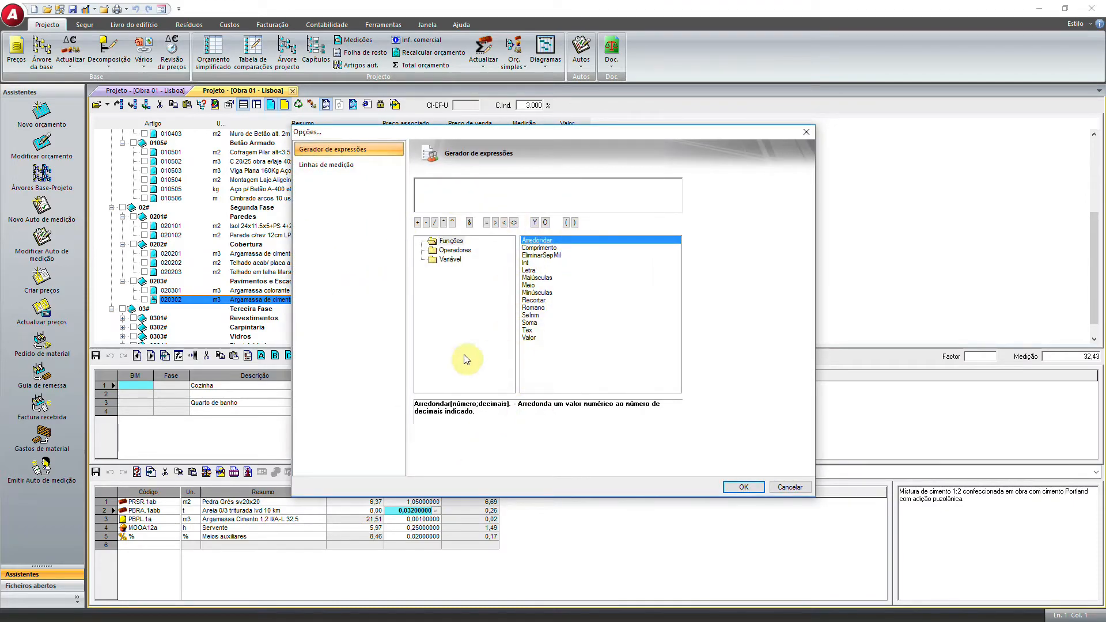
pyautogui.click(346, 167)
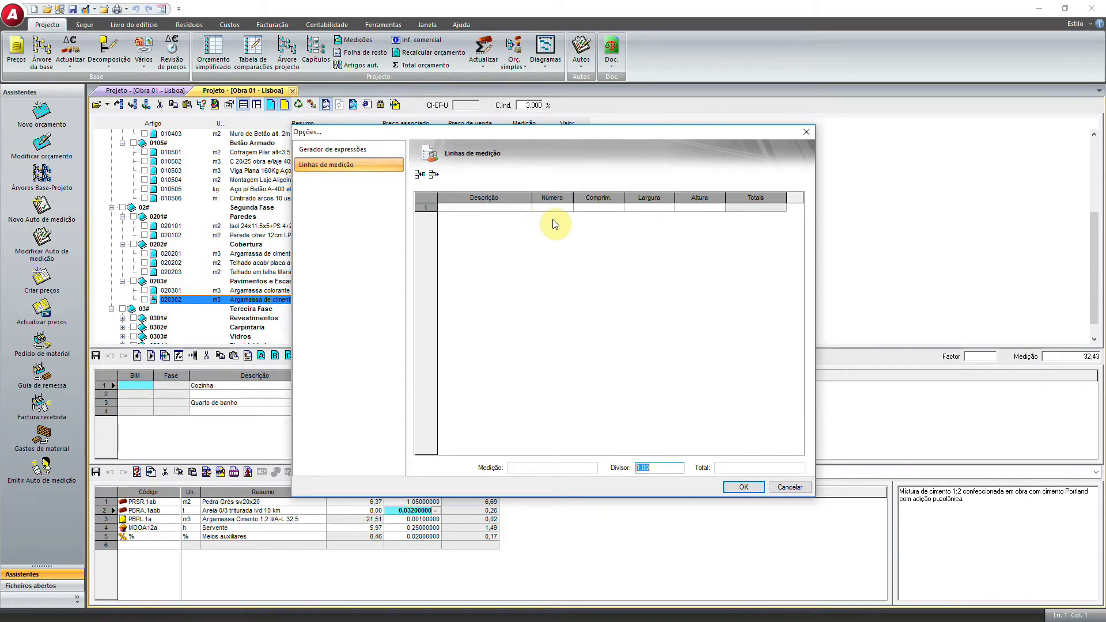
pyautogui.click(687, 208)
pyautogui.write('3')
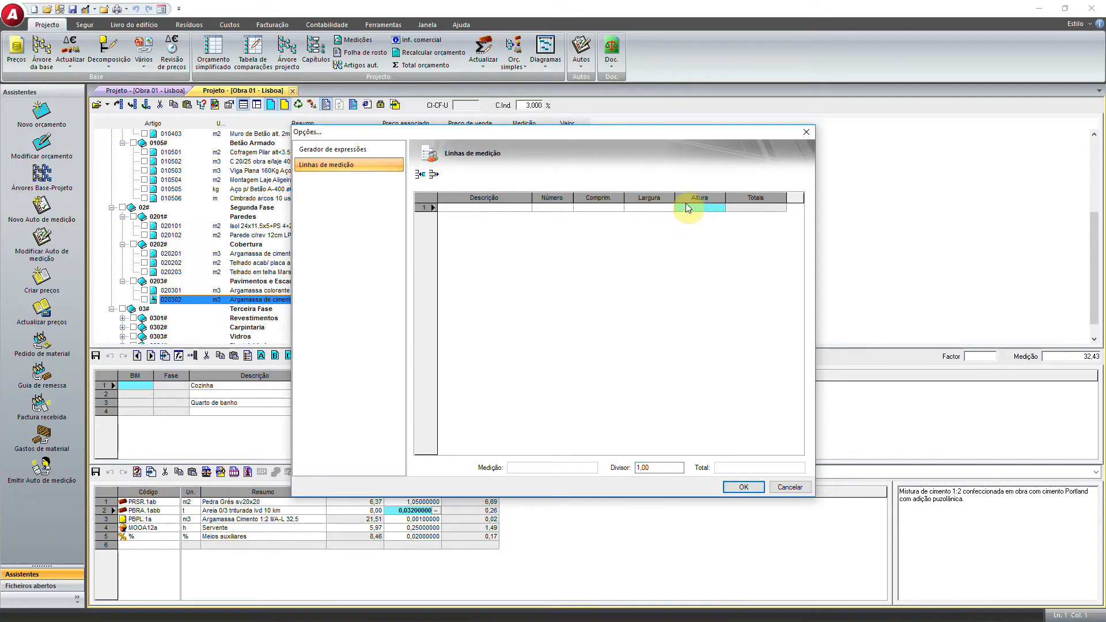
pyautogui.click(688, 217)
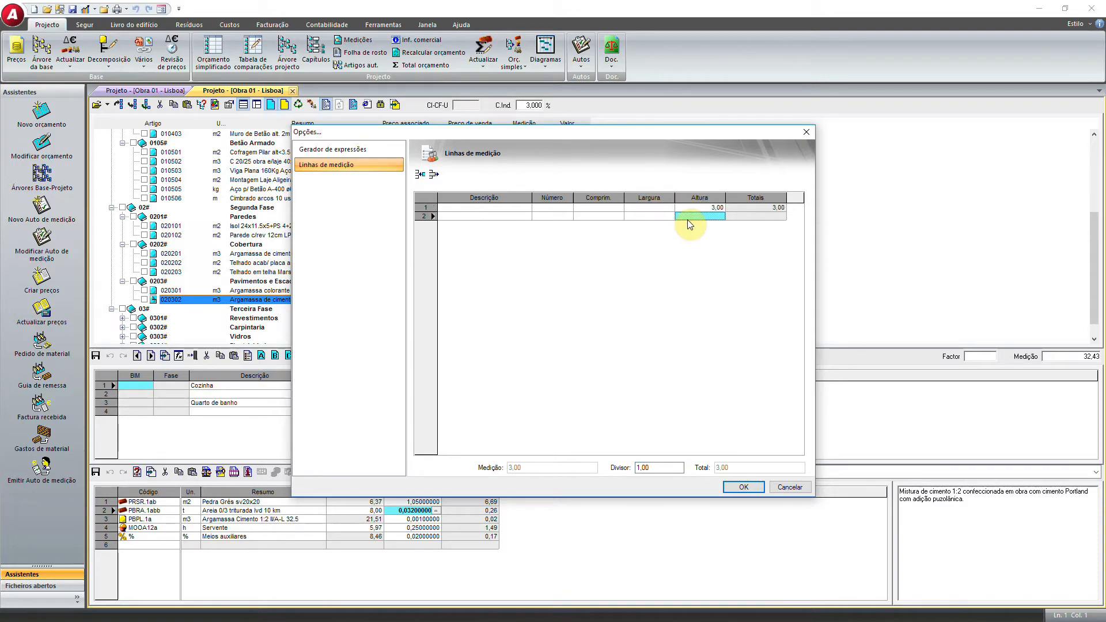
pyautogui.write('4')
pyautogui.click(695, 225)
pyautogui.write('6')
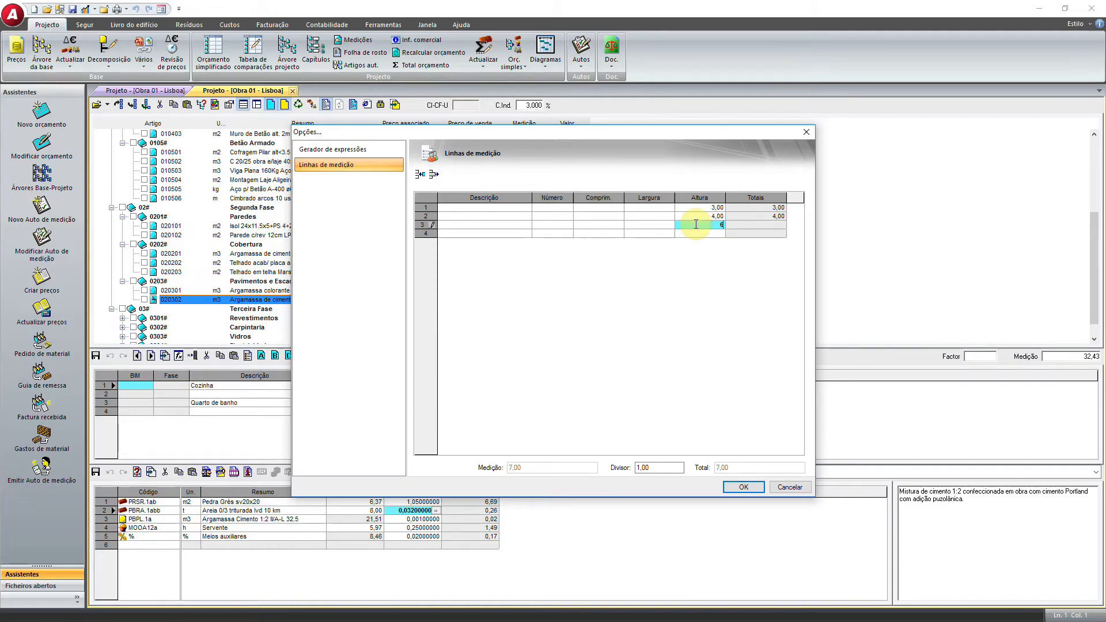
pyautogui.click(627, 225)
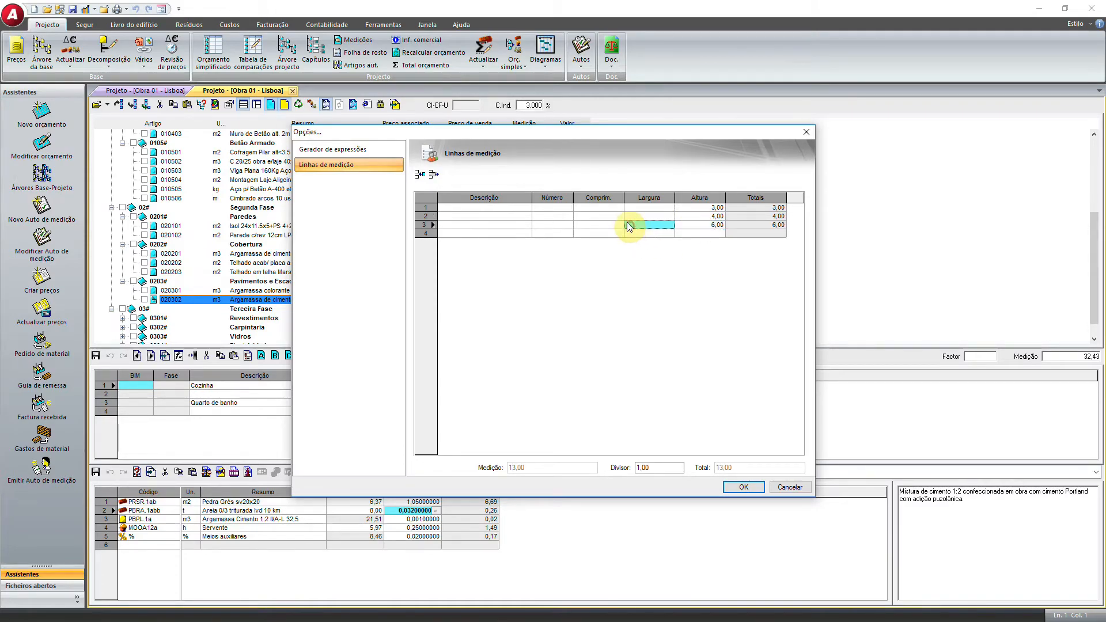
pyautogui.click(660, 467)
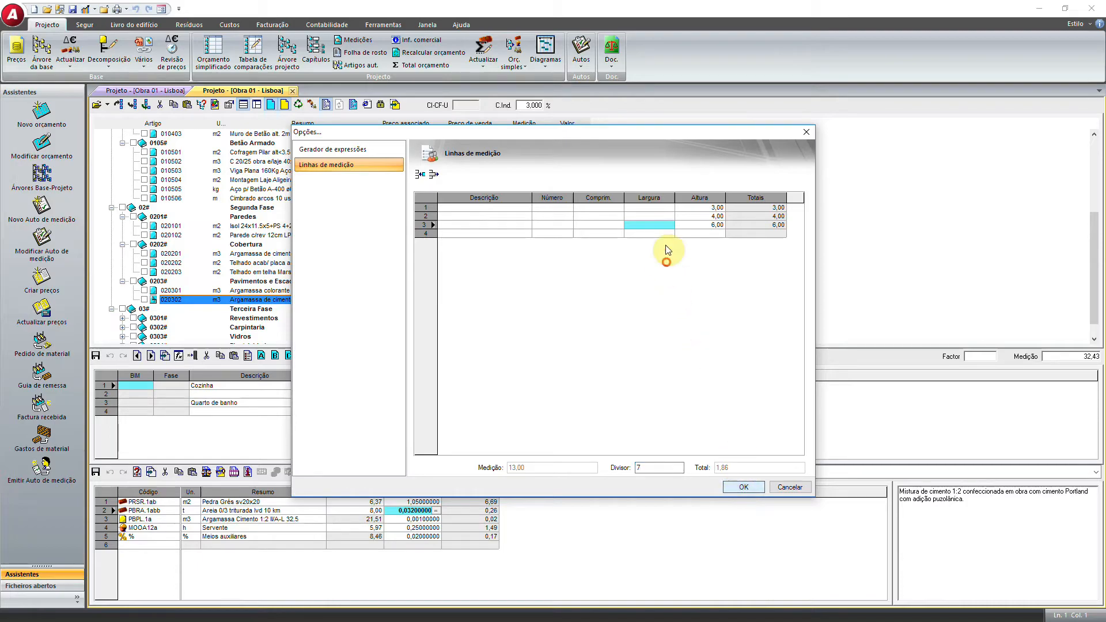
pyautogui.click(741, 487)
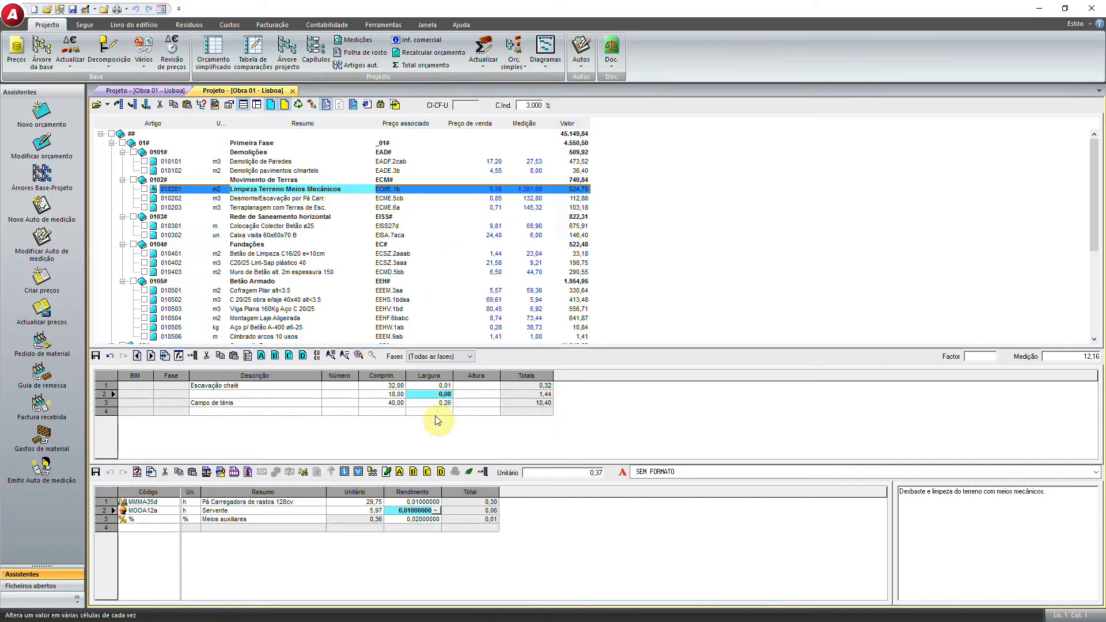
# Apply the formula X*1,2 to all Largura values in the measurement lines of item 010201 Limpeza Terreno Meios Mecânicos
pyautogui.moveTo(438, 411); pyautogui.dragTo(435, 386)
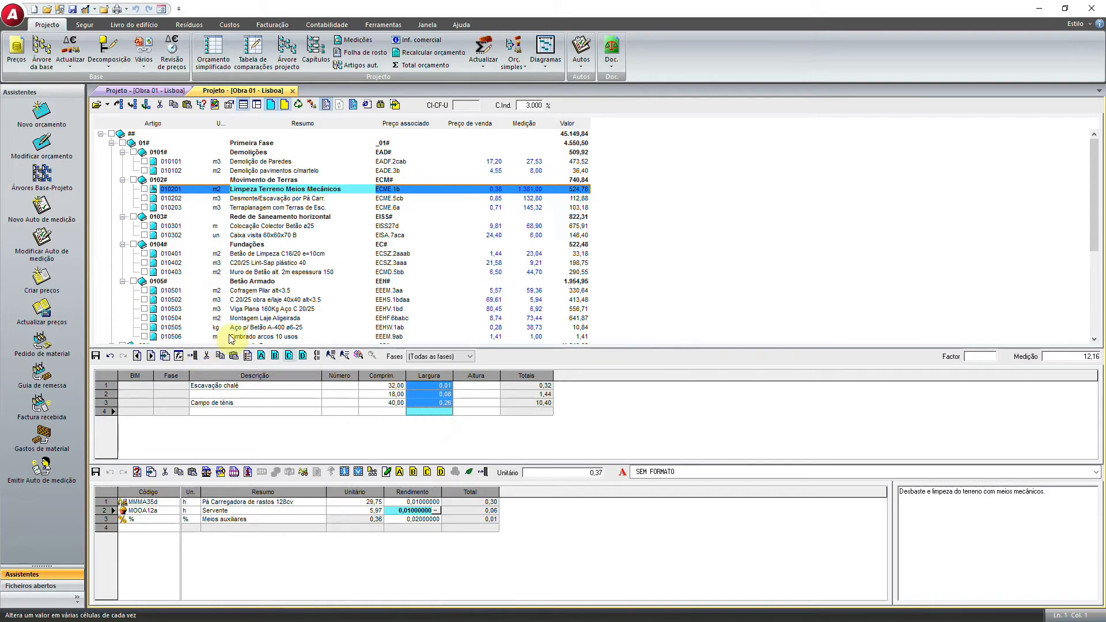
pyautogui.click(193, 356)
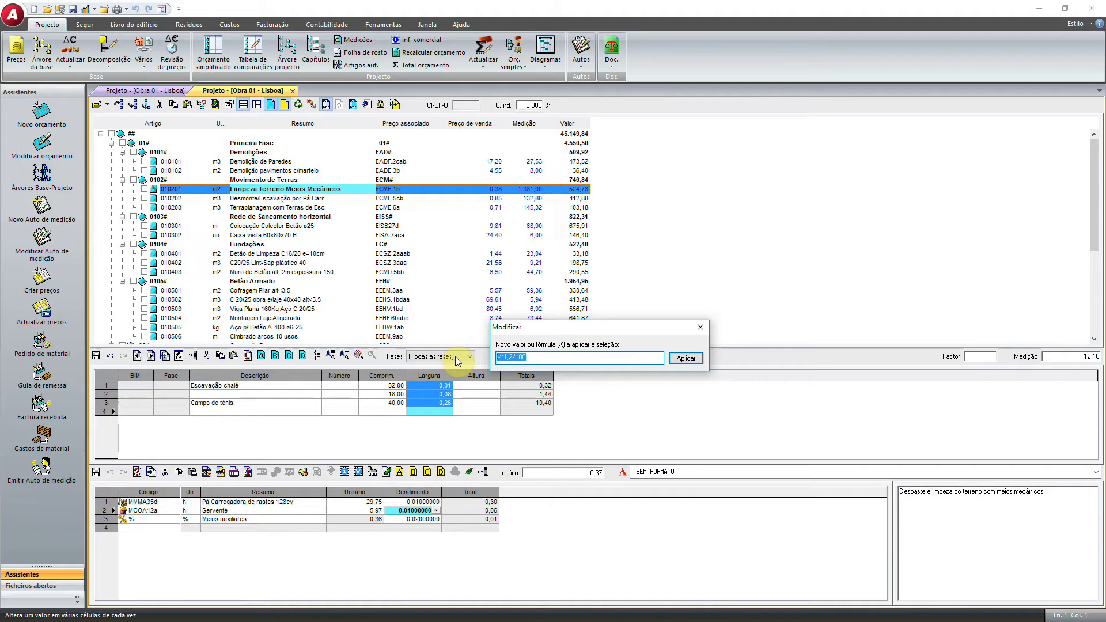
pyautogui.write('X')
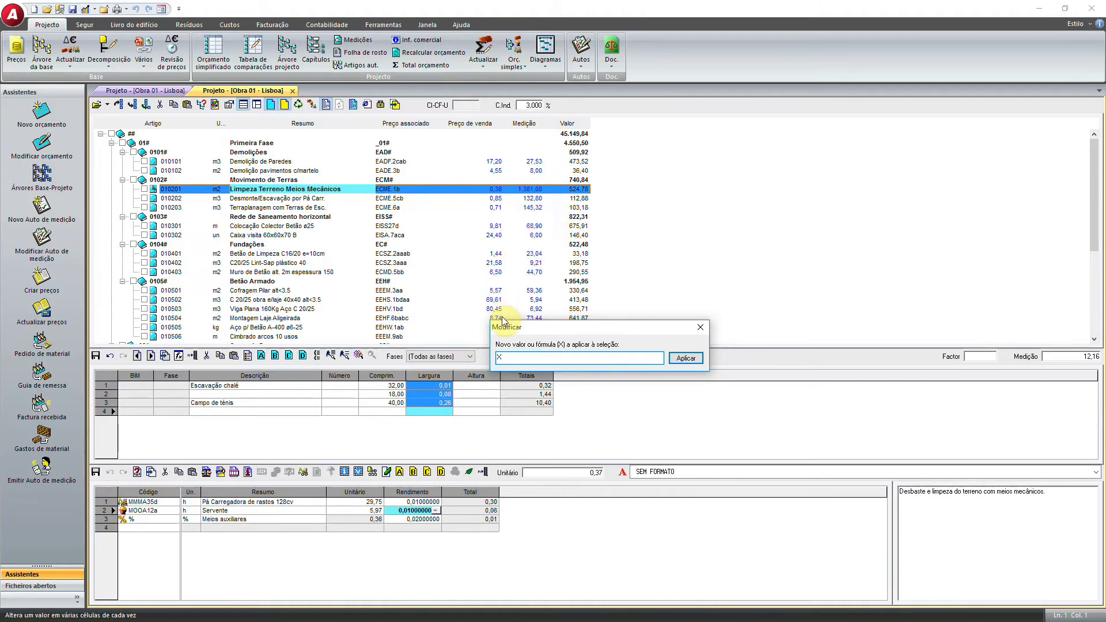
pyautogui.write('*1,2')
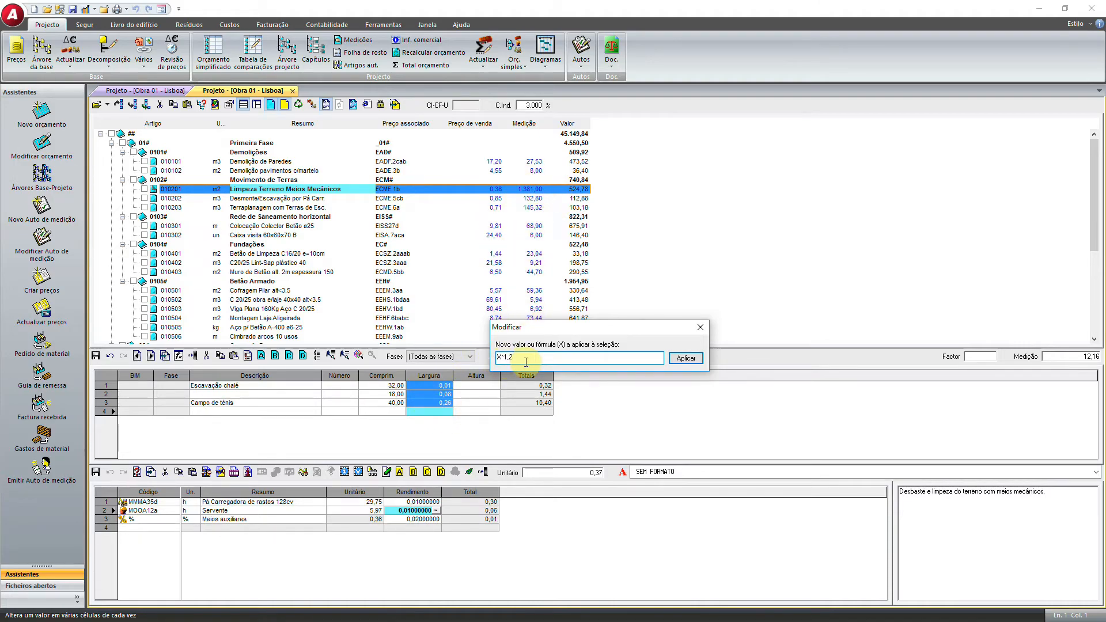
pyautogui.moveTo(521, 360); pyautogui.dragTo(467, 356)
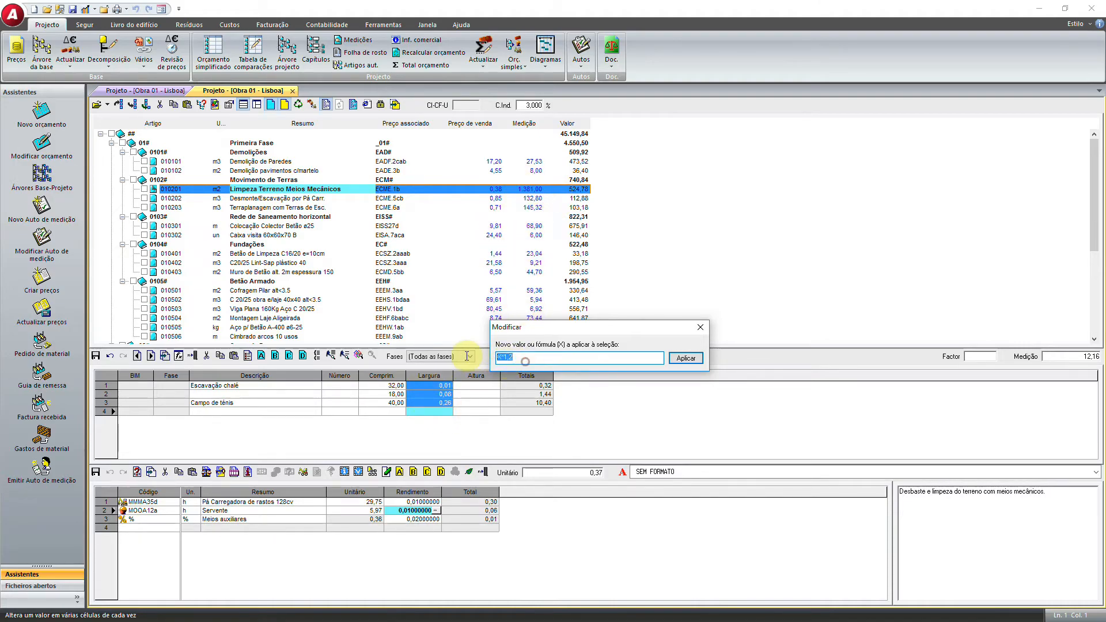
pyautogui.click(679, 358)
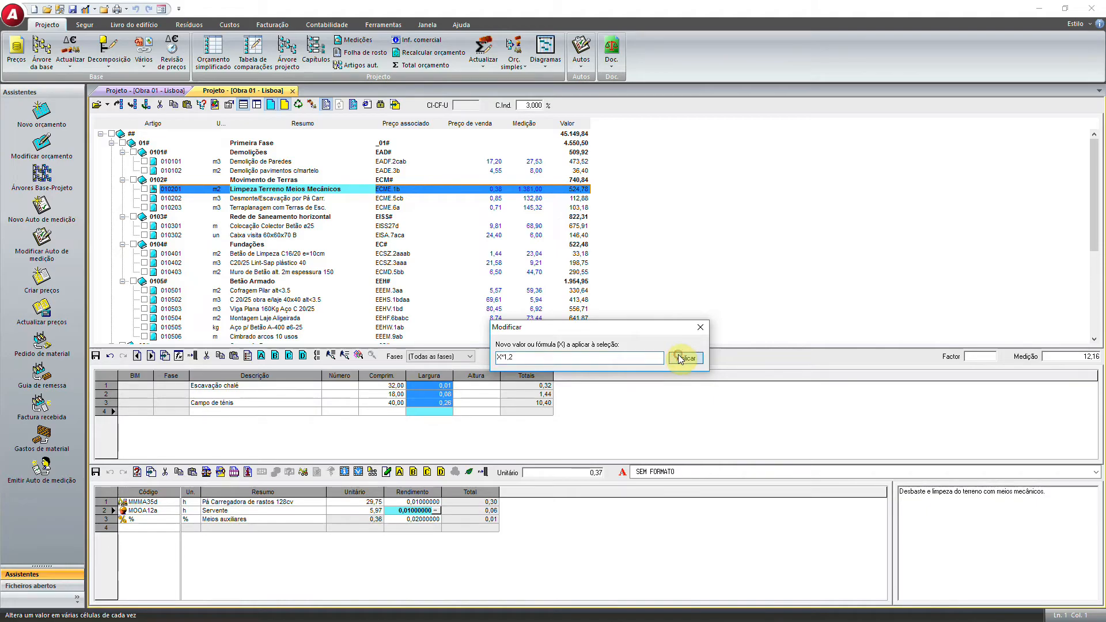
pyautogui.click(483, 410)
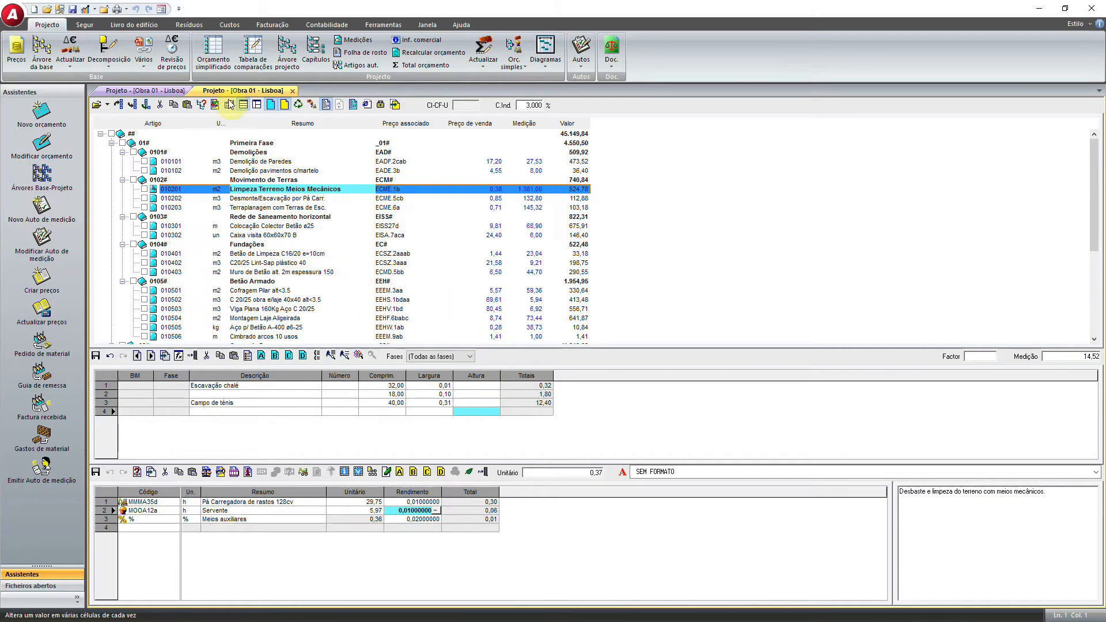
# Show the simple price types of the project and examine which category each price is assigned to
pyautogui.click(144, 55)
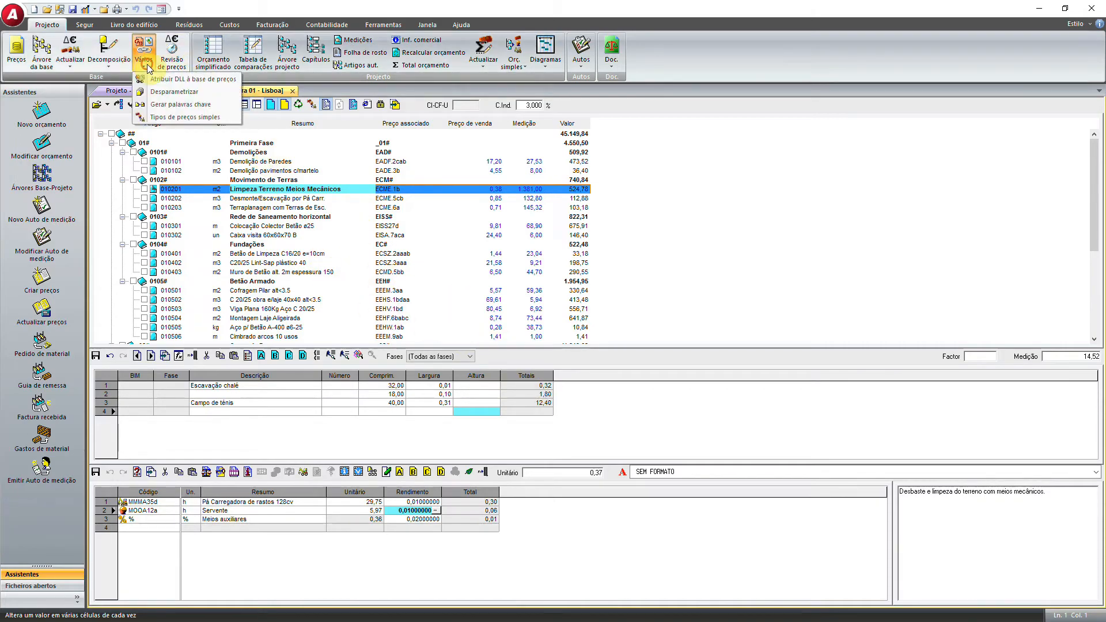
pyautogui.click(180, 118)
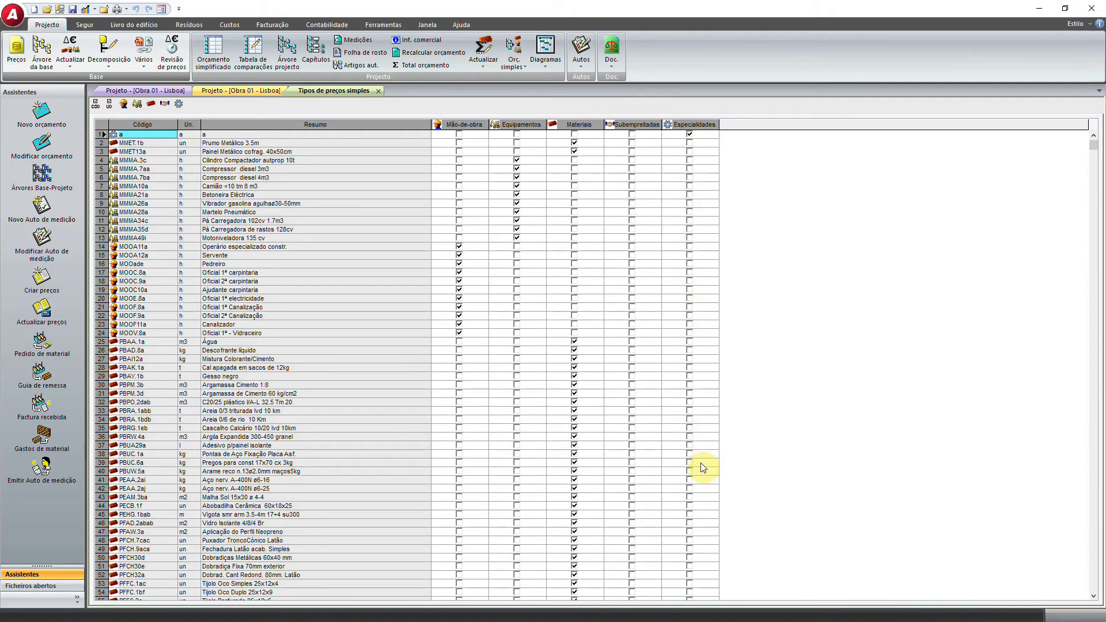
pyautogui.scroll(-3, 323, 393)
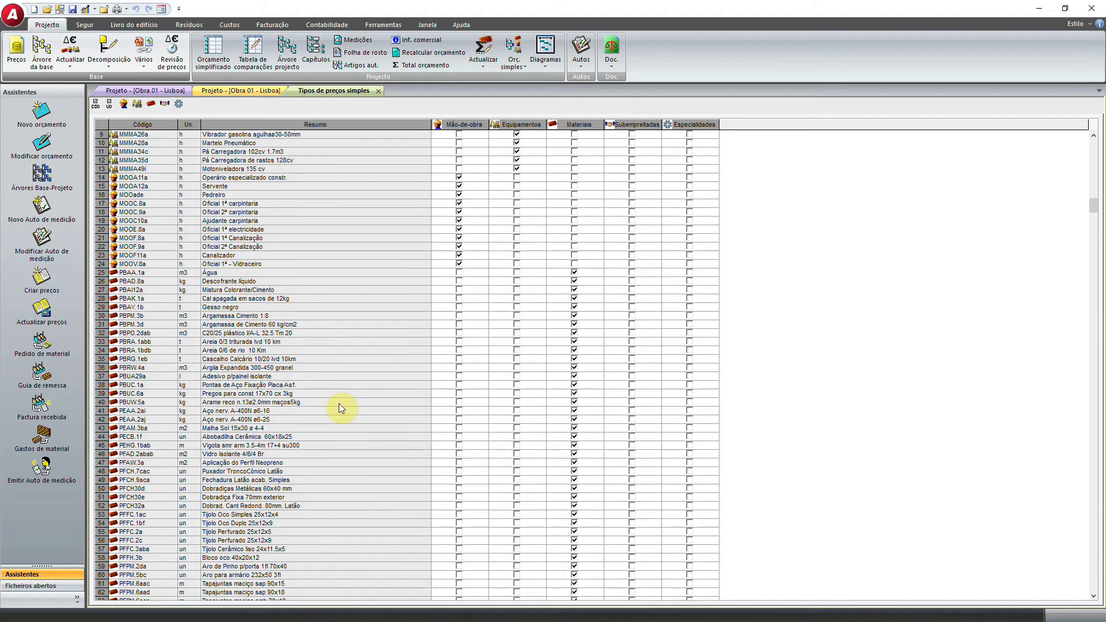
pyautogui.scroll(-10, 340, 405)
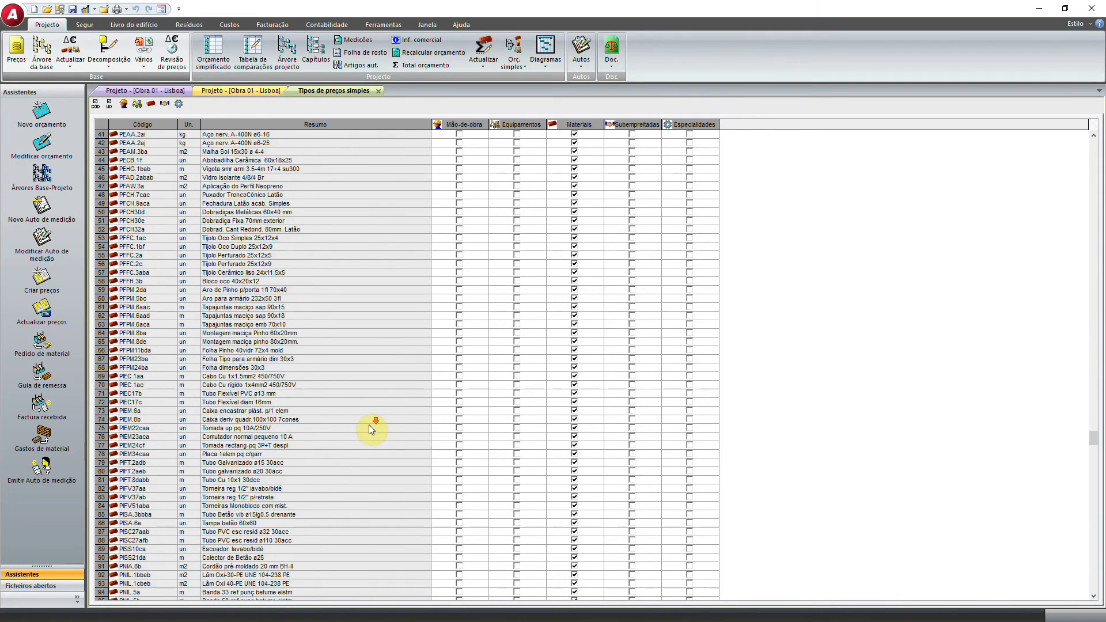
pyautogui.scroll(-7, 369, 425)
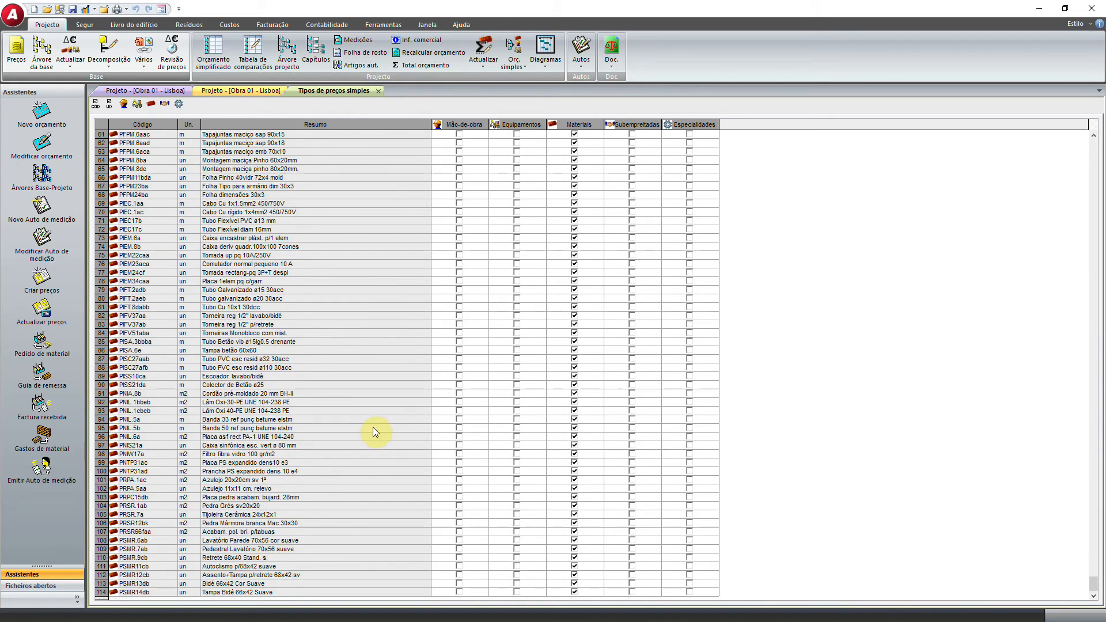
pyautogui.scroll(8, 373, 428)
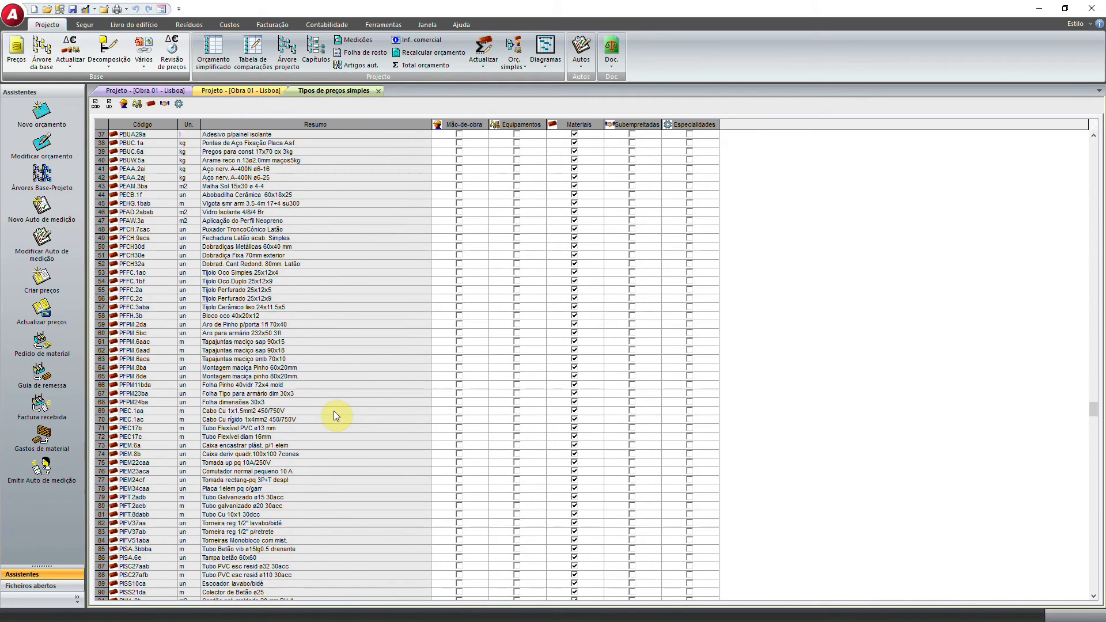
pyautogui.scroll(3, 334, 410)
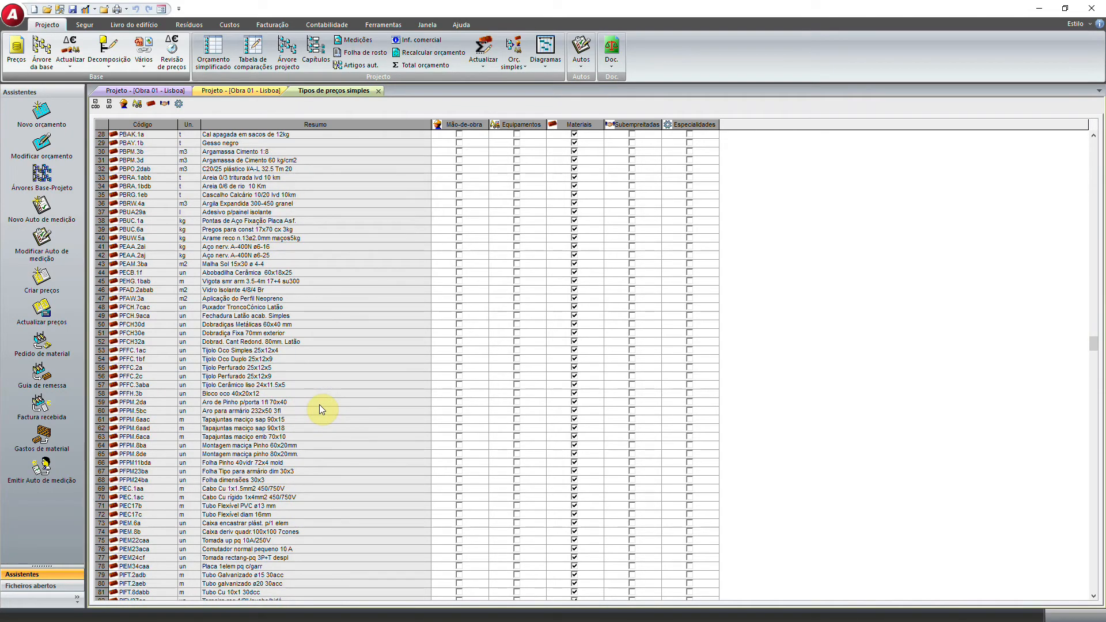
pyautogui.scroll(3, 320, 405)
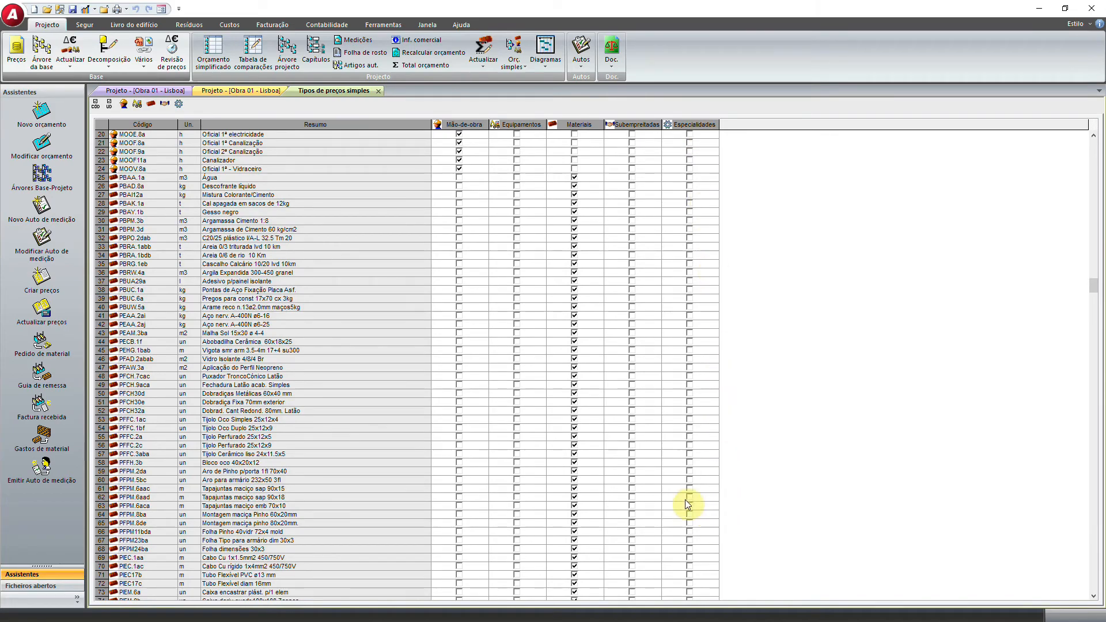
pyautogui.scroll(6, 624, 286)
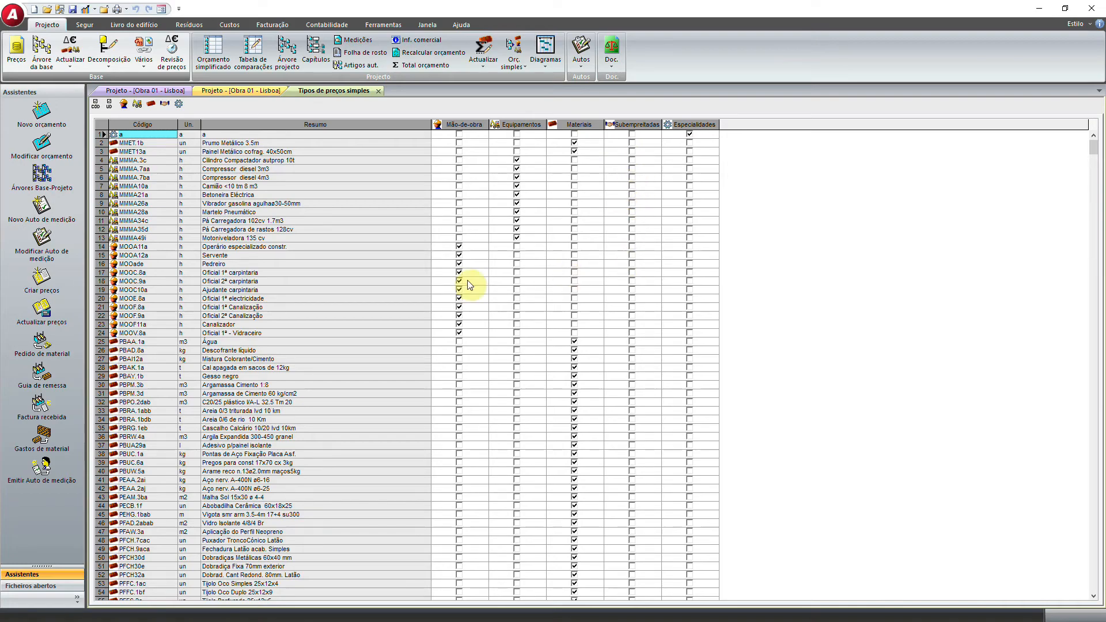
# Assign the prices MOOA11a, MOOA12a, MOOade and MOOC.8a to the Subempreitadas type
pyautogui.click(632, 247)
pyautogui.click(631, 255)
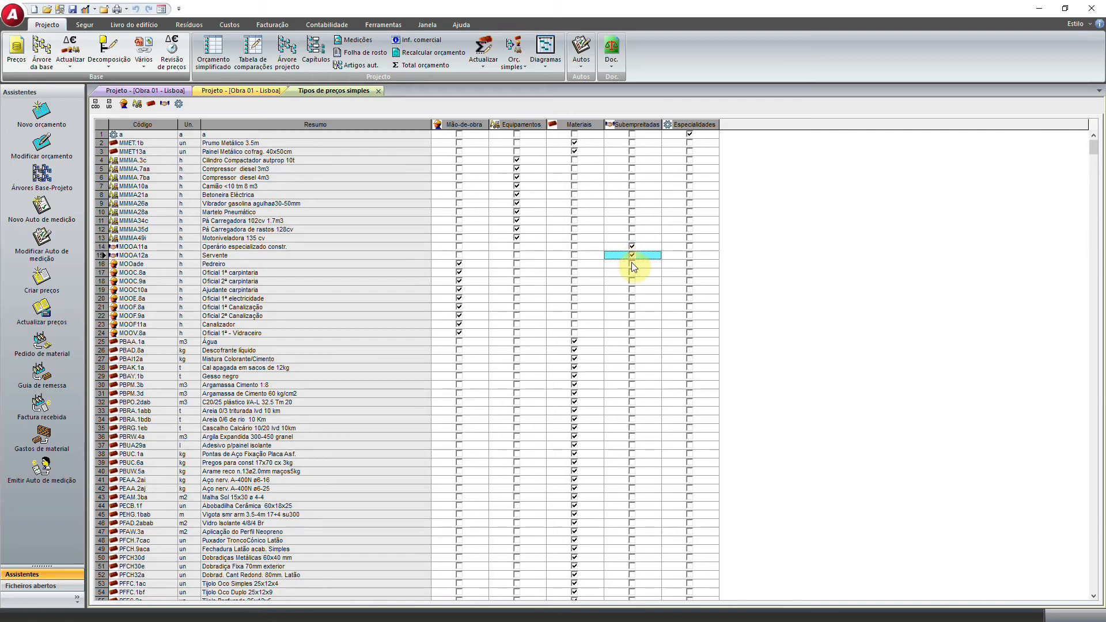
pyautogui.click(632, 273)
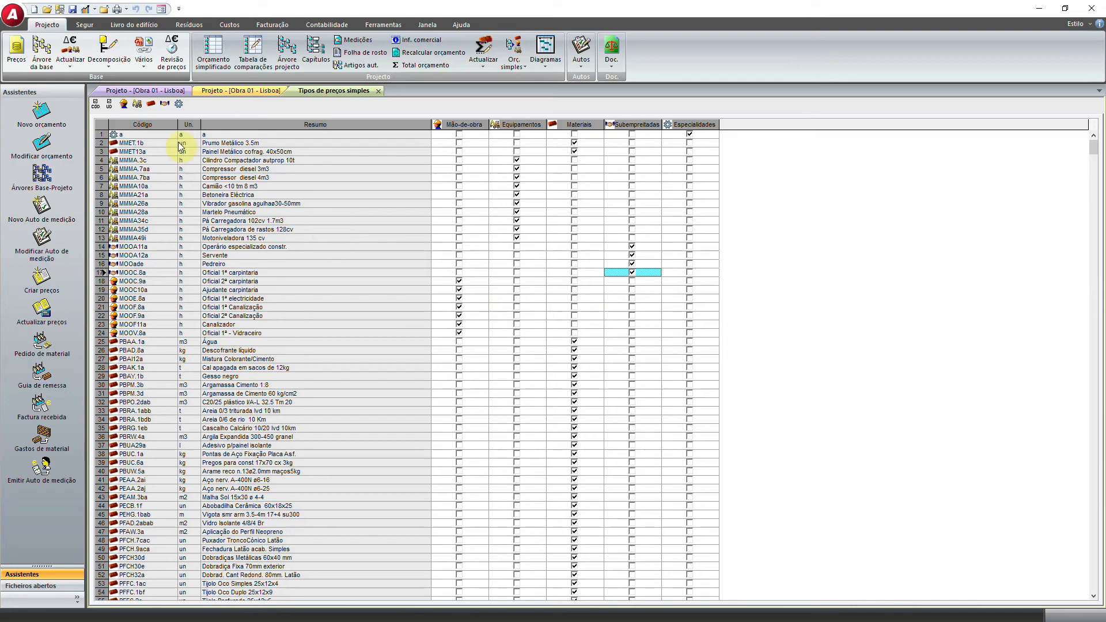
# Assign price types by code, leaving Mão de obra empty and giving the code MOO to Subempreitadas
pyautogui.click(96, 104)
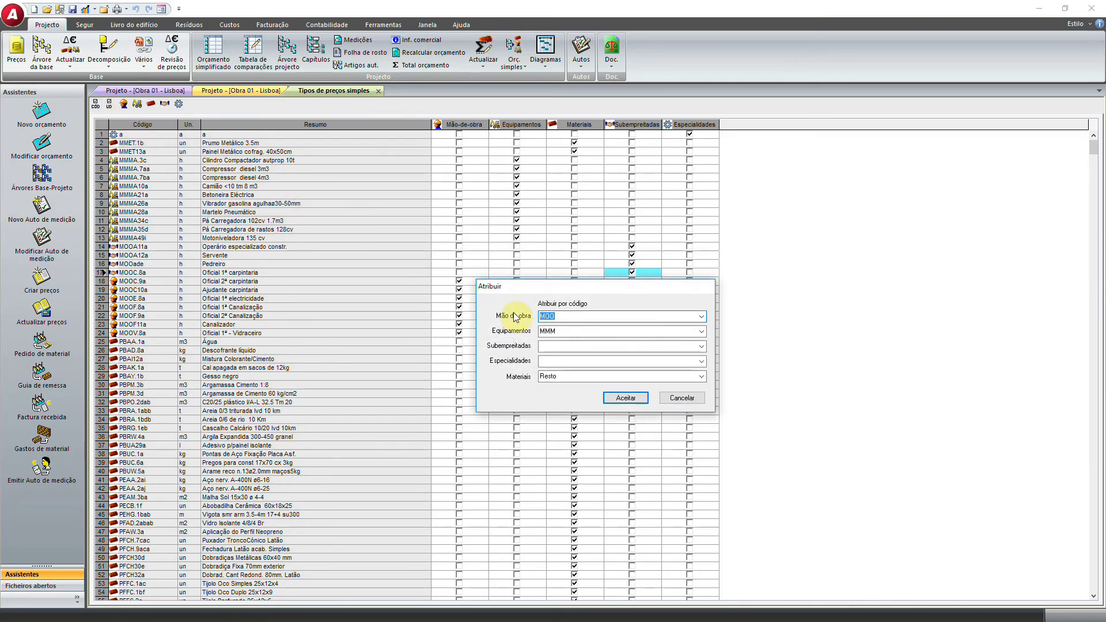
pyautogui.click(563, 330)
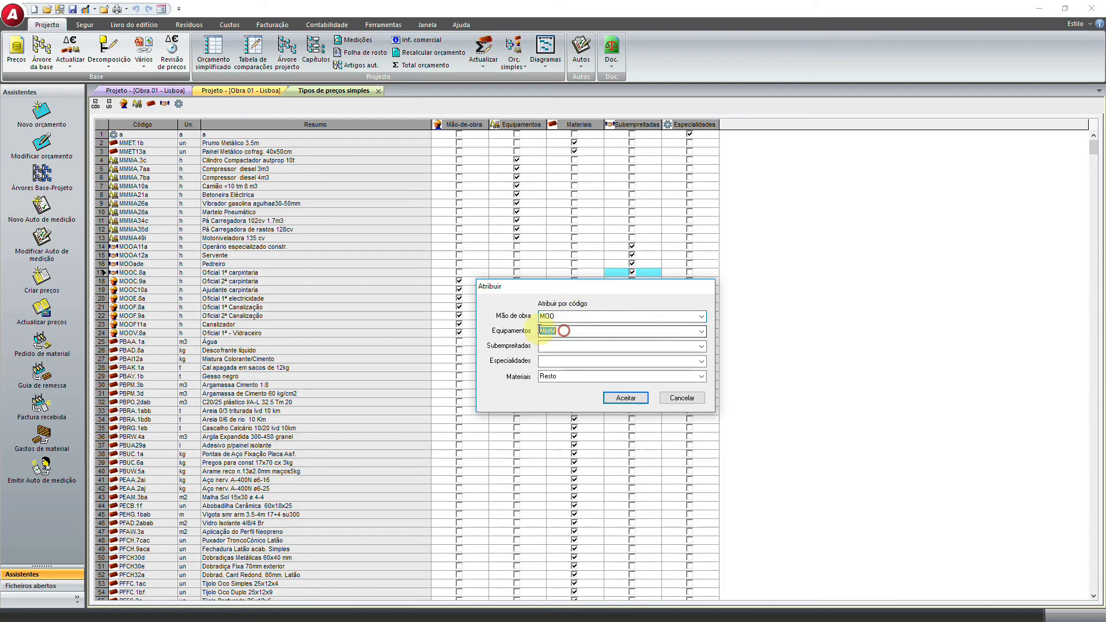
pyautogui.click(564, 315)
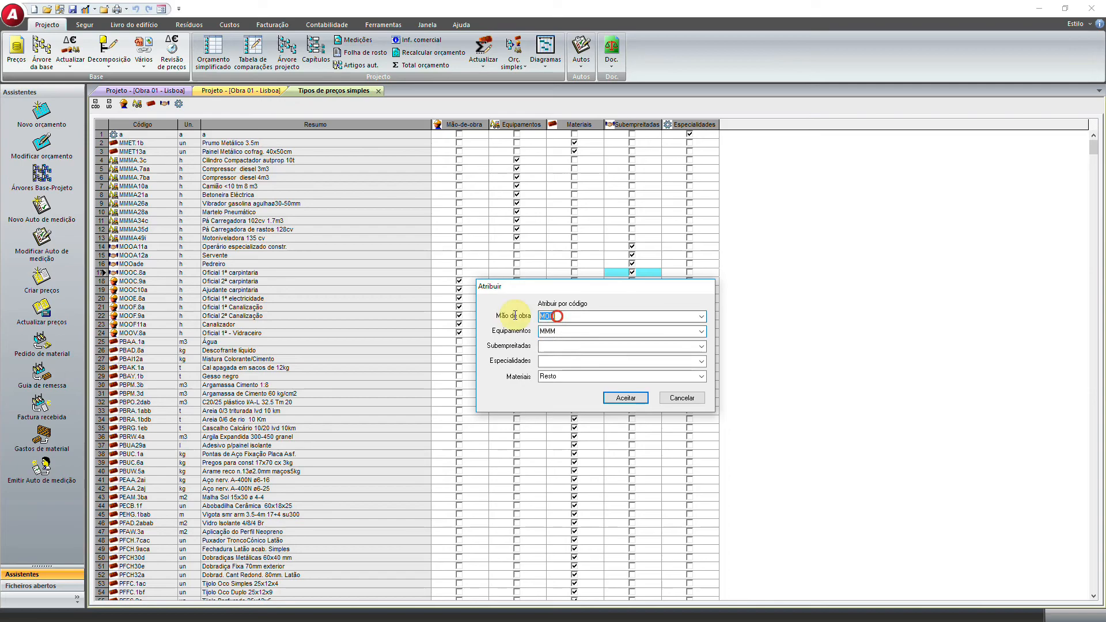
pyautogui.press('Delete')
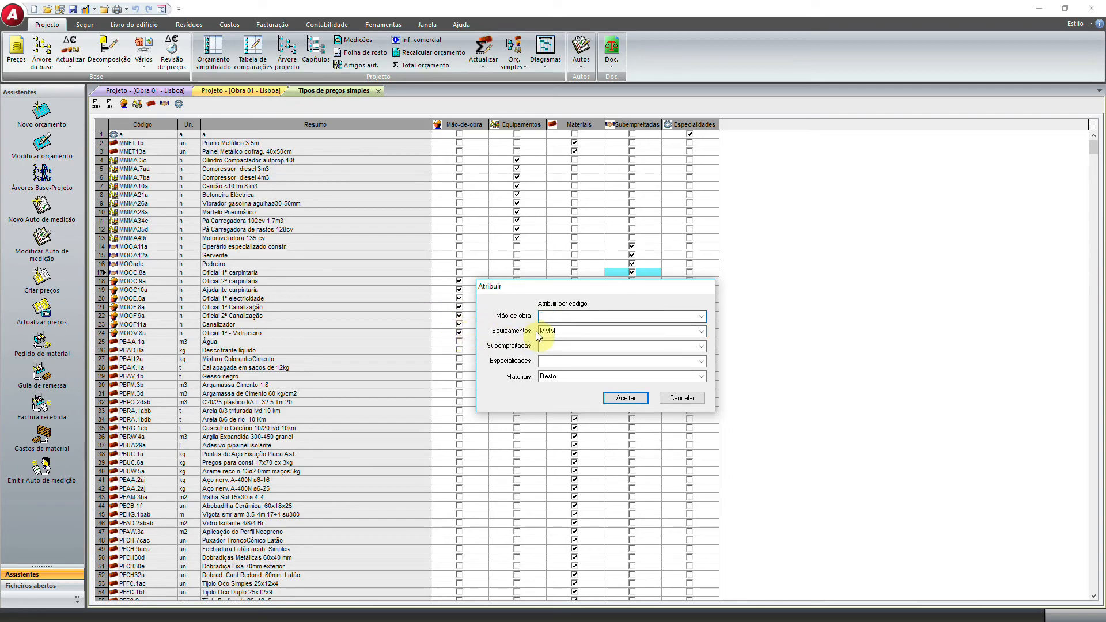
pyautogui.click(554, 346)
pyautogui.write('MOO')
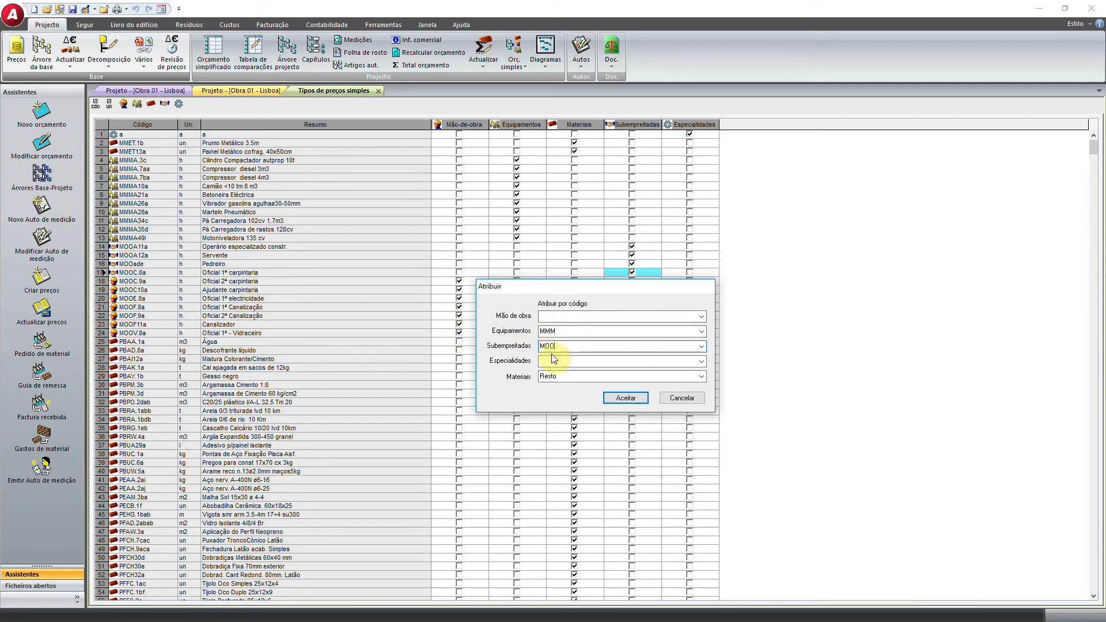
pyautogui.click(623, 398)
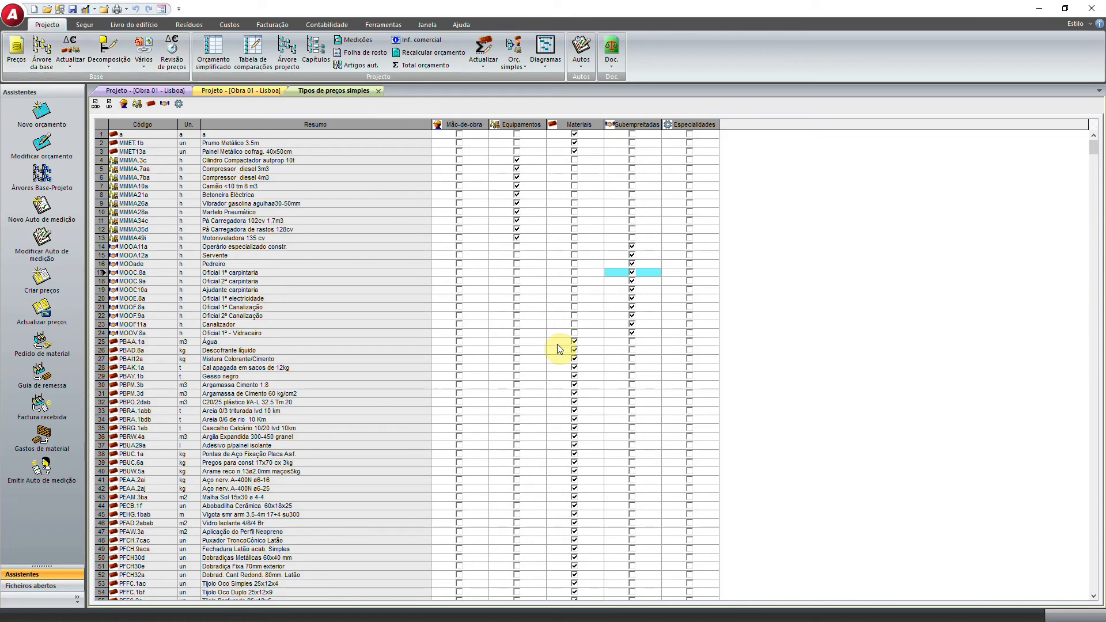
# Show the invoices of Obra 01 - Lisboa and view the details of the issued PLANO GINASIO invoice dated 08/02/2017
pyautogui.click(270, 26)
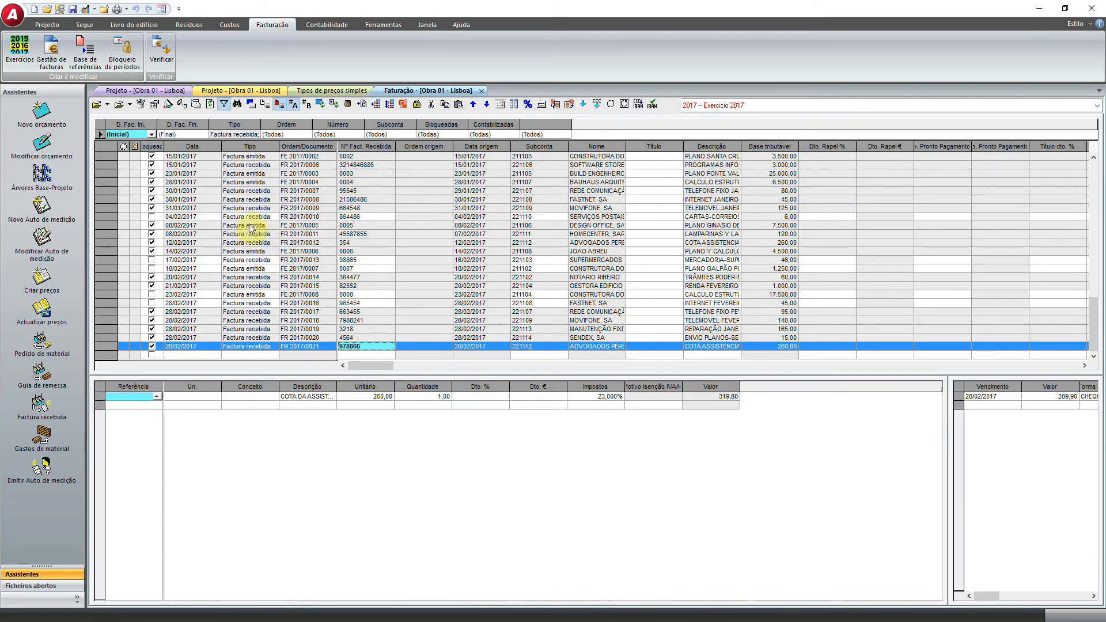
pyautogui.click(251, 227)
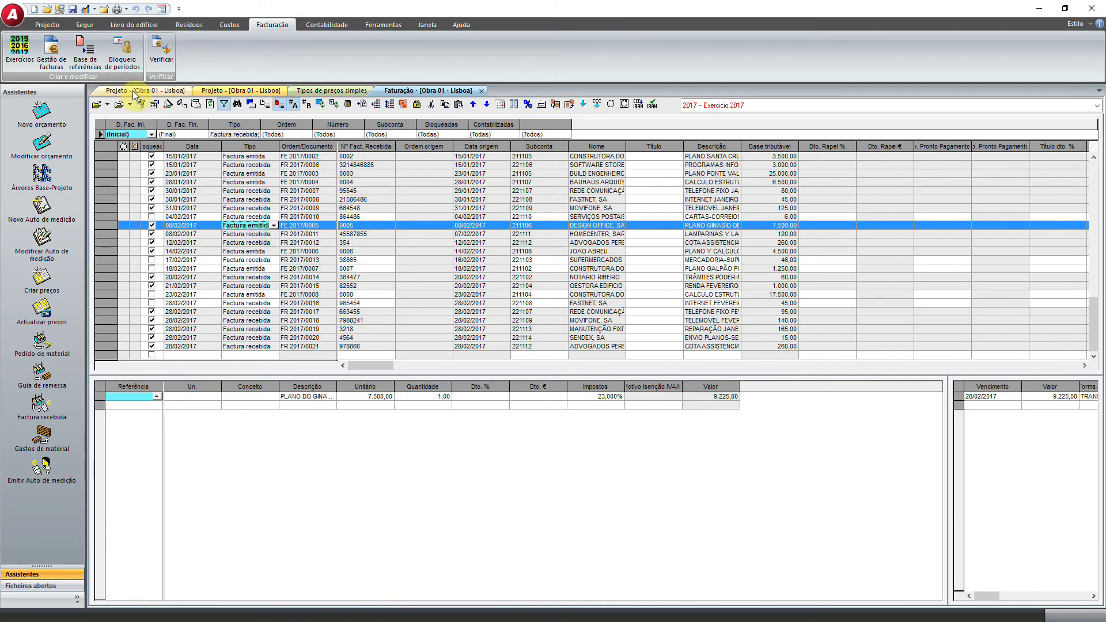